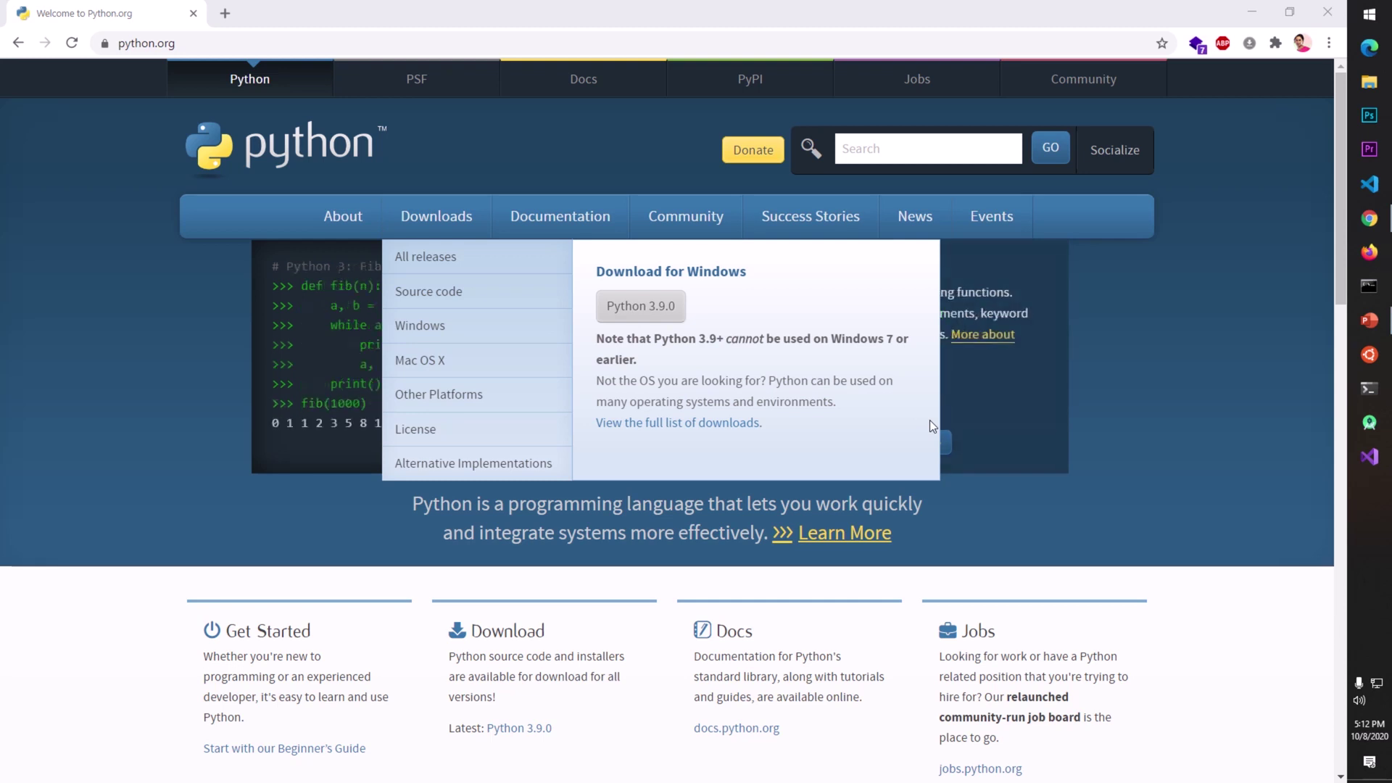
# - Check the system type in the Windows system information, then close that window
pyautogui.press('super+Pause')
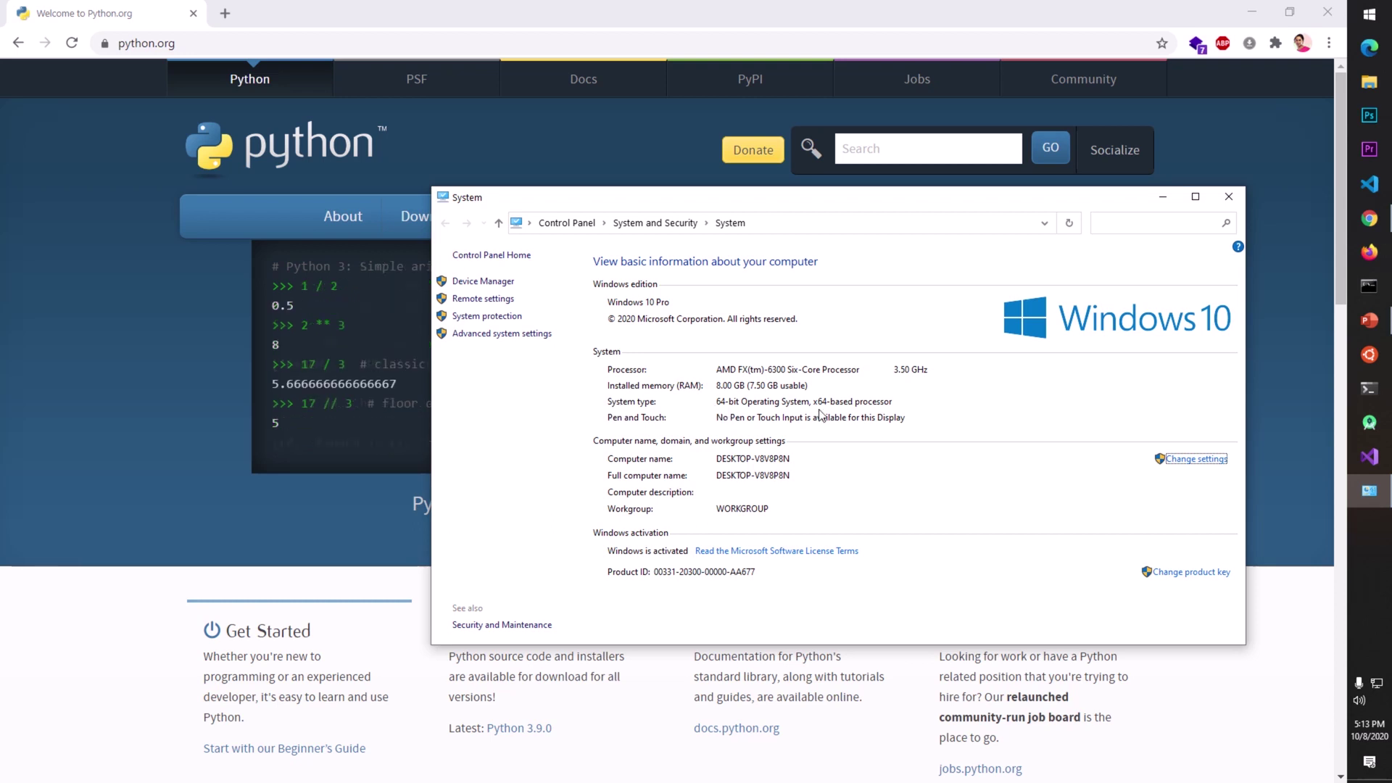
pyautogui.click(1229, 205)
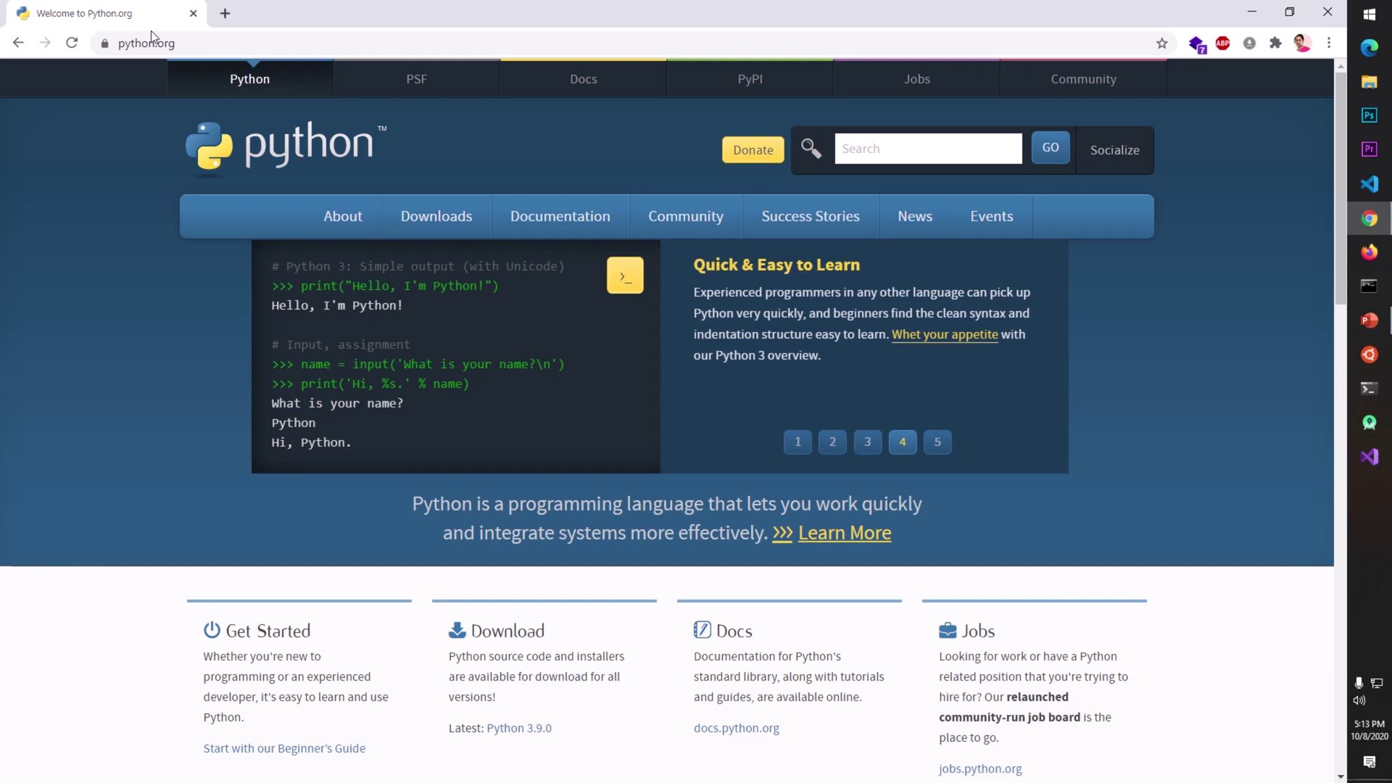
# - Open the Windows downloads page listing the Python releases on python.org
pyautogui.moveTo(424, 215)
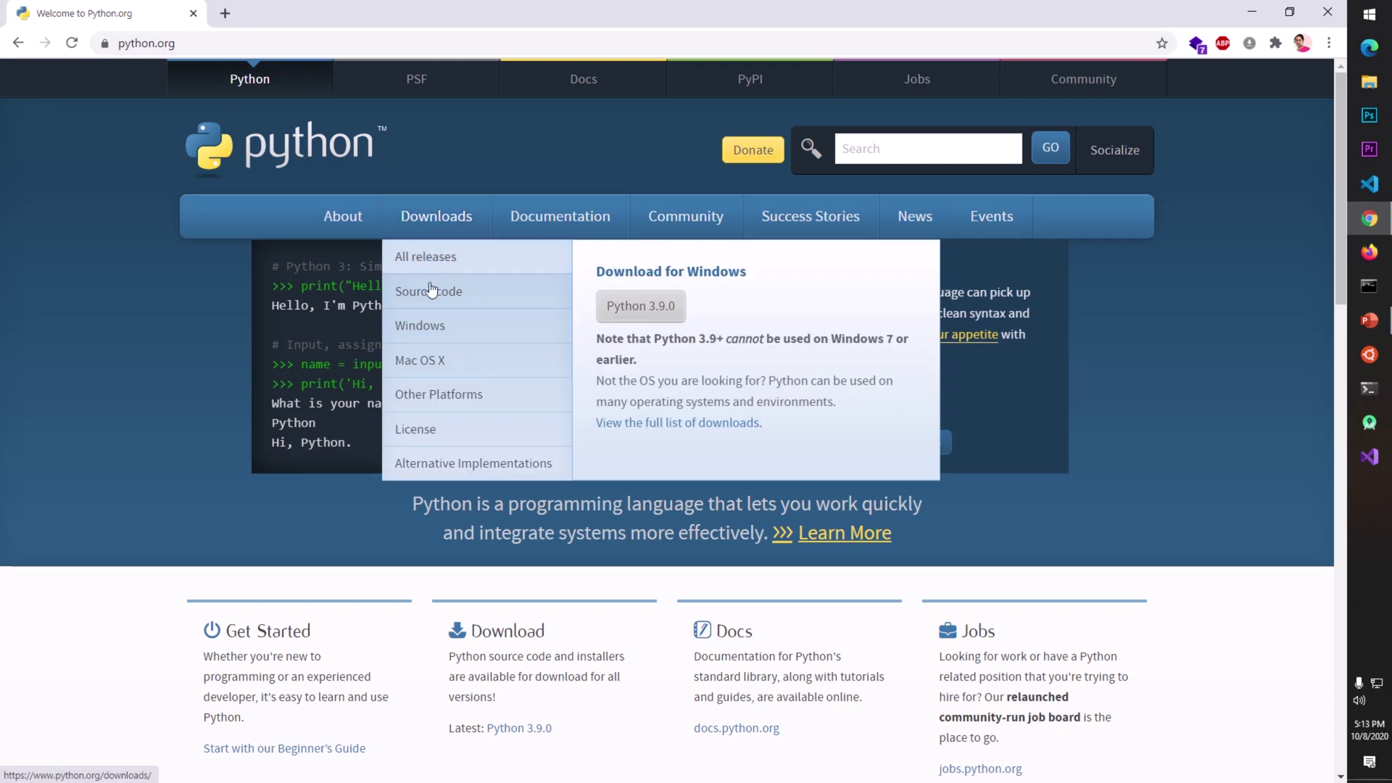
pyautogui.click(423, 331)
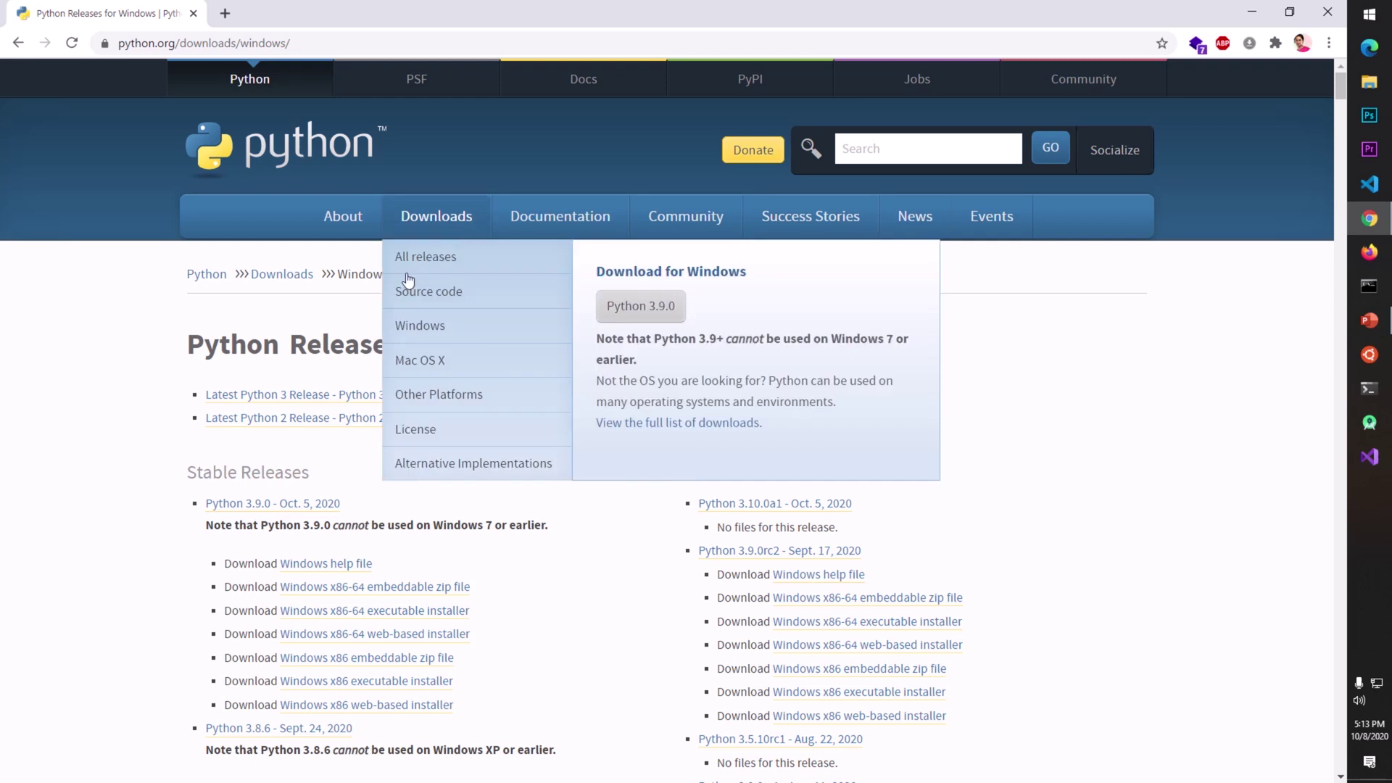
pyautogui.moveTo(430, 224)
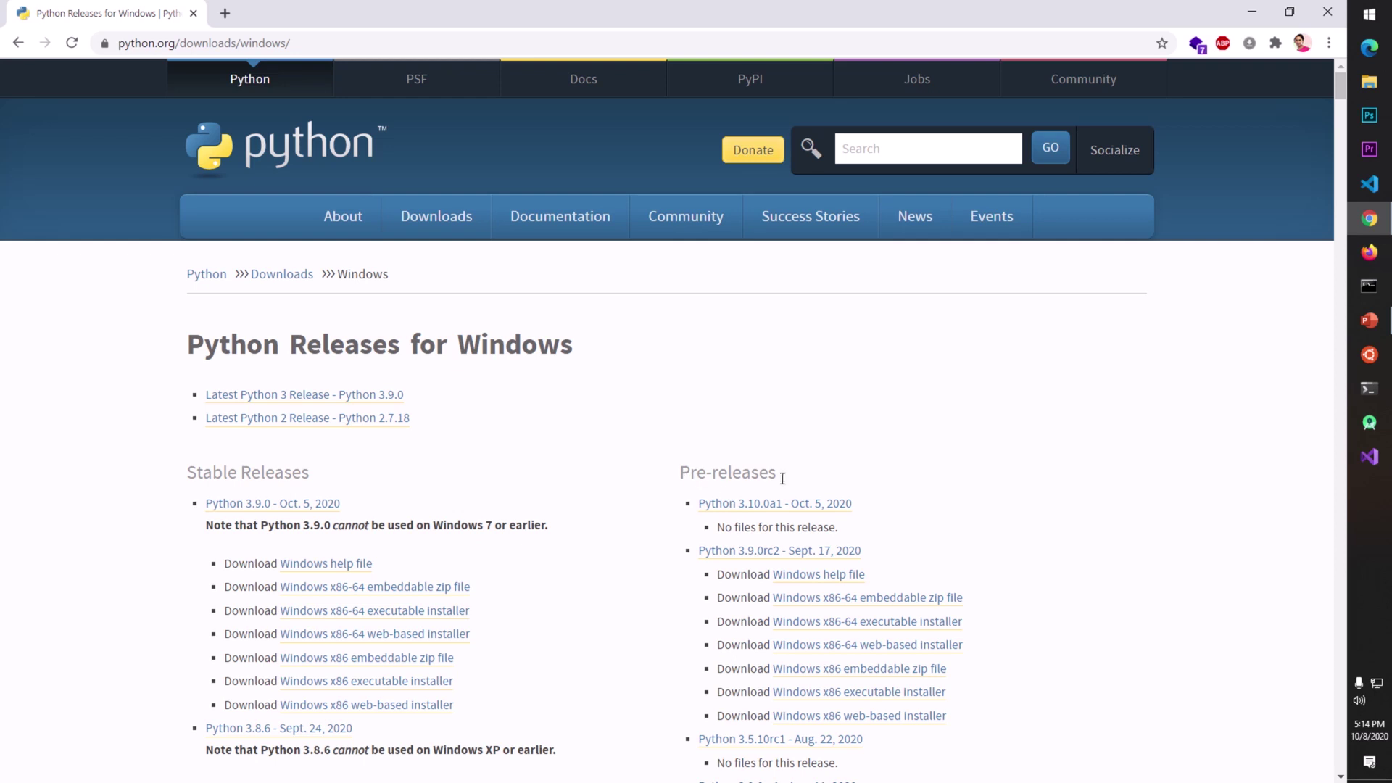
# - Look through the stable and pre-release listings, then open the latest Python 3 release, Python 3.9.0
pyautogui.scroll(-3, 923, 538)
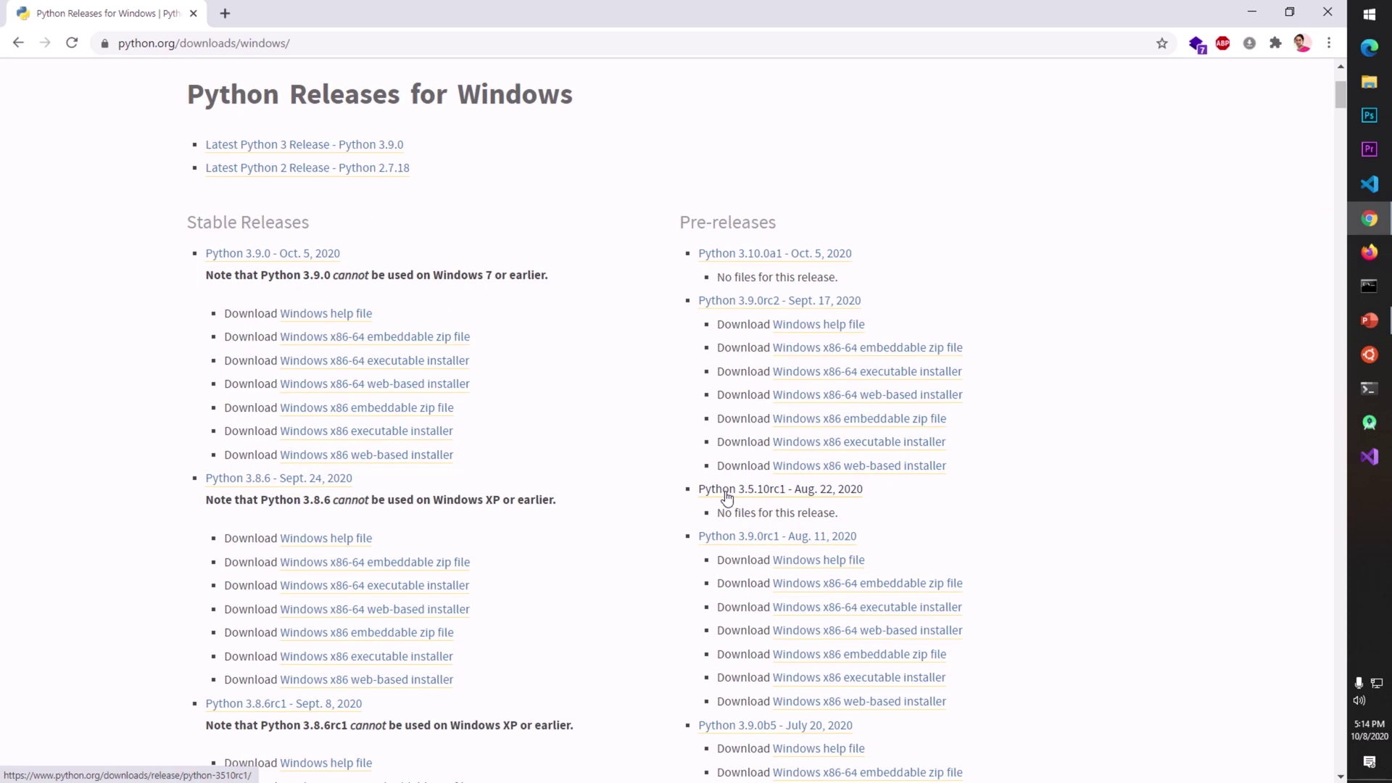
pyautogui.scroll(-6, 907, 609)
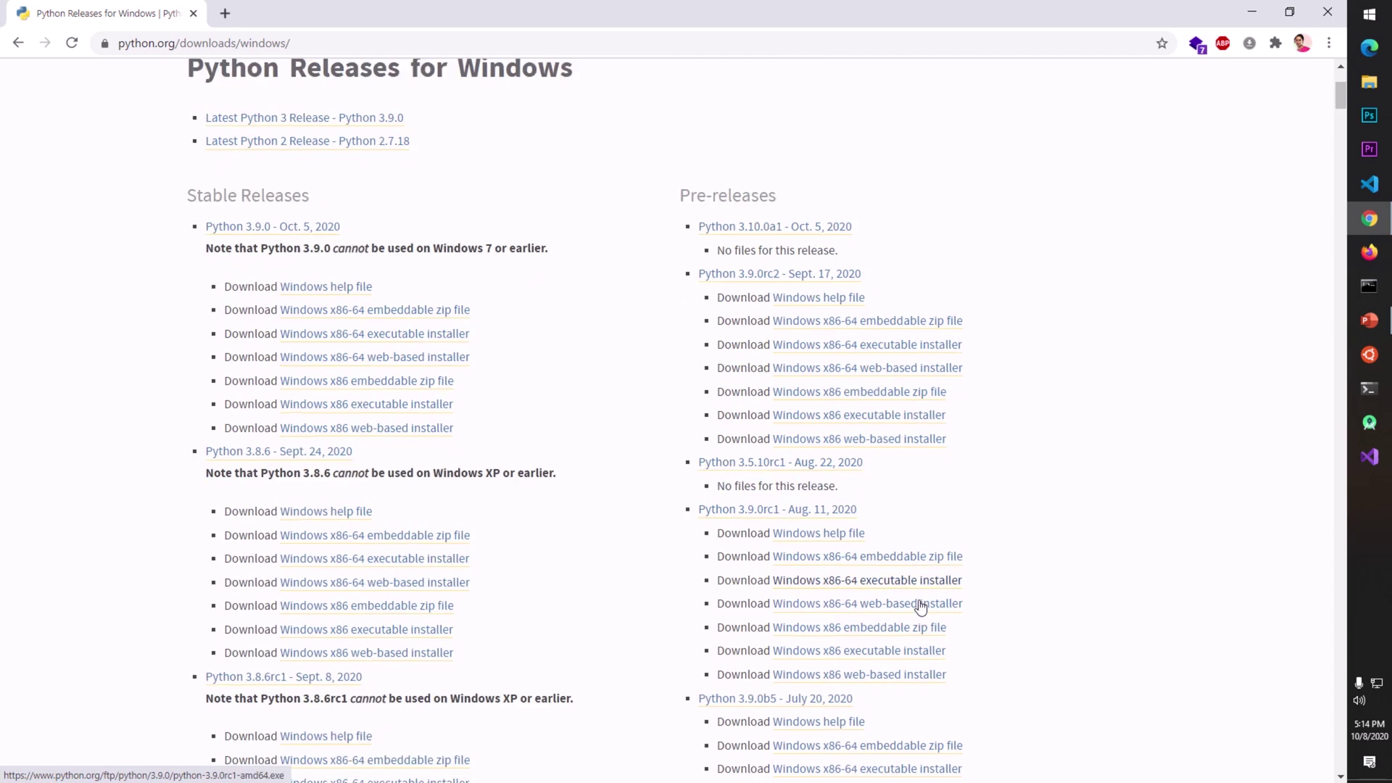
pyautogui.scroll(4, 899, 631)
pyautogui.scroll(5, 896, 641)
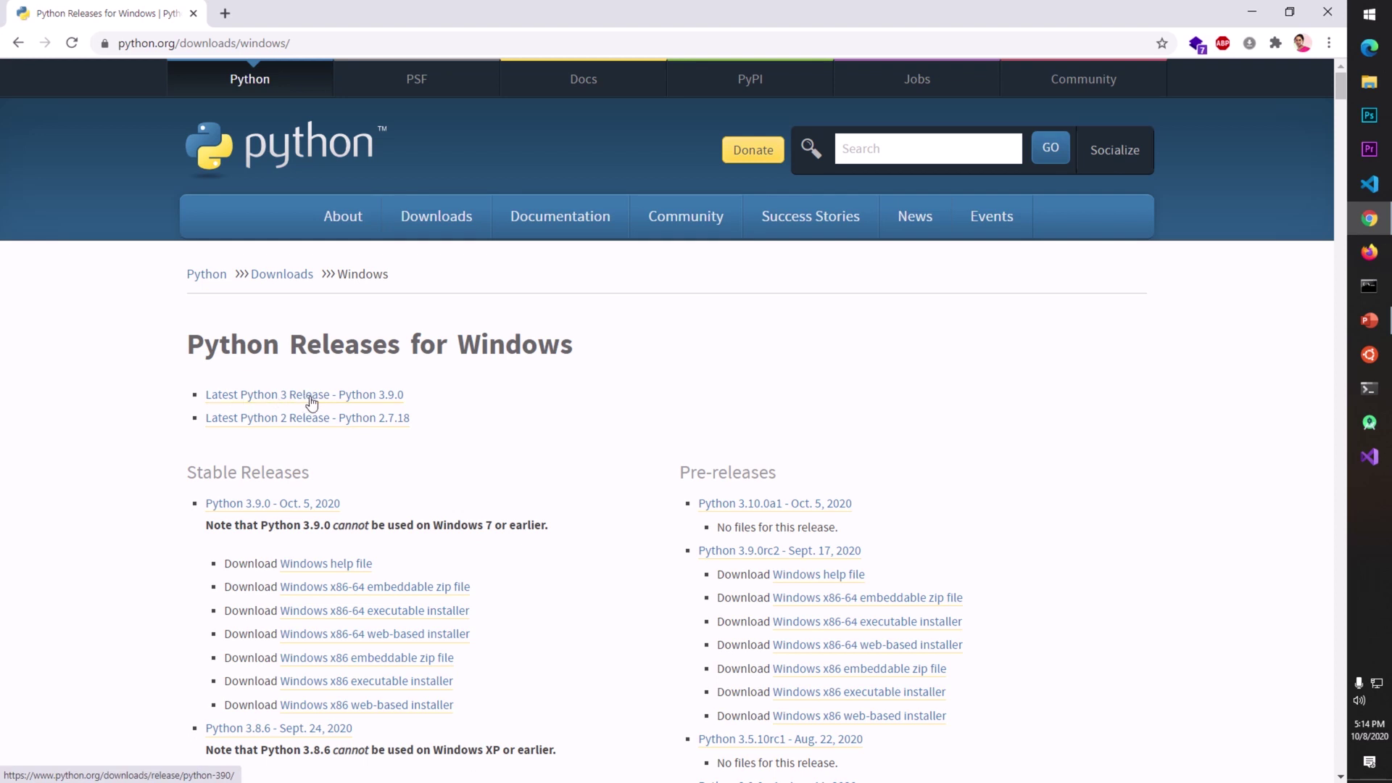
pyautogui.click(356, 400)
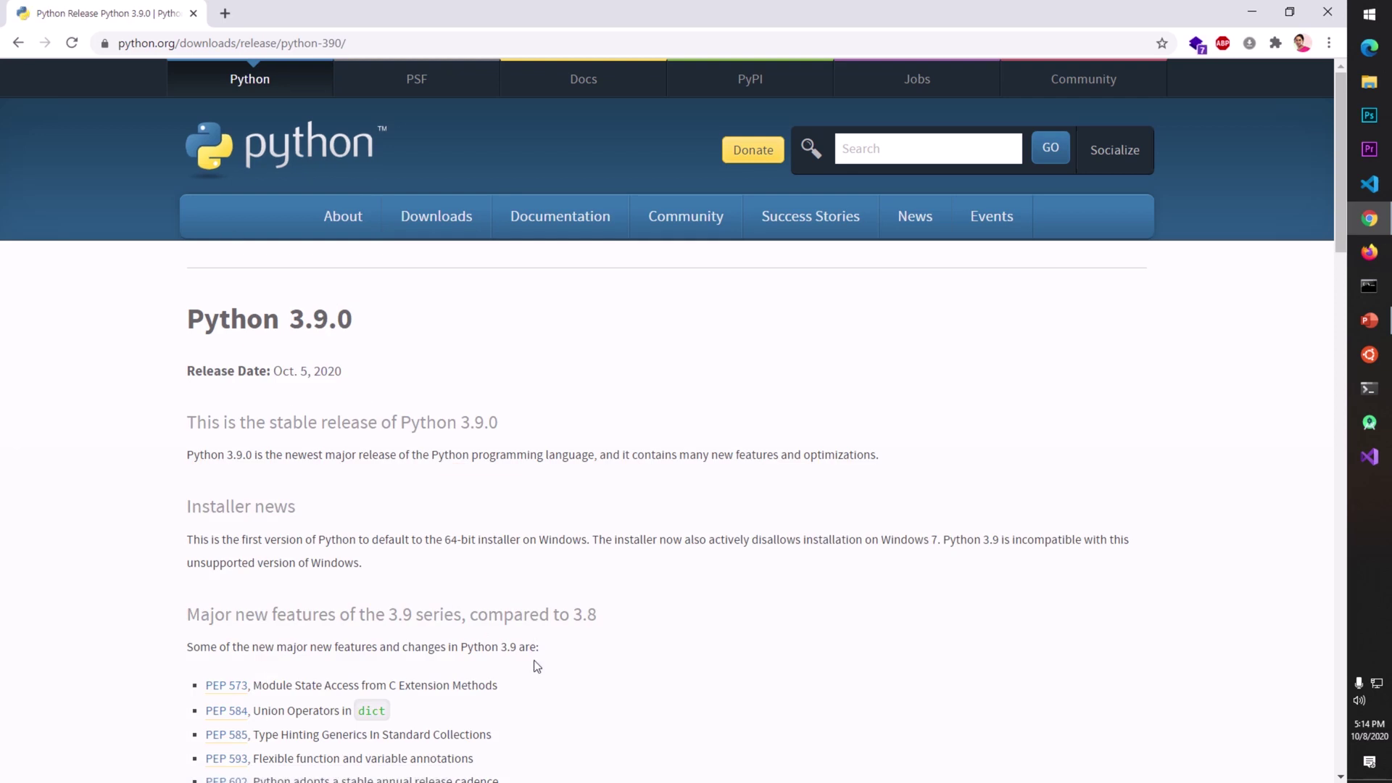
# - Open the PEP 584 link about union operators in dict from the new features list in a separate tab
pyautogui.scroll(-2, 537, 666)
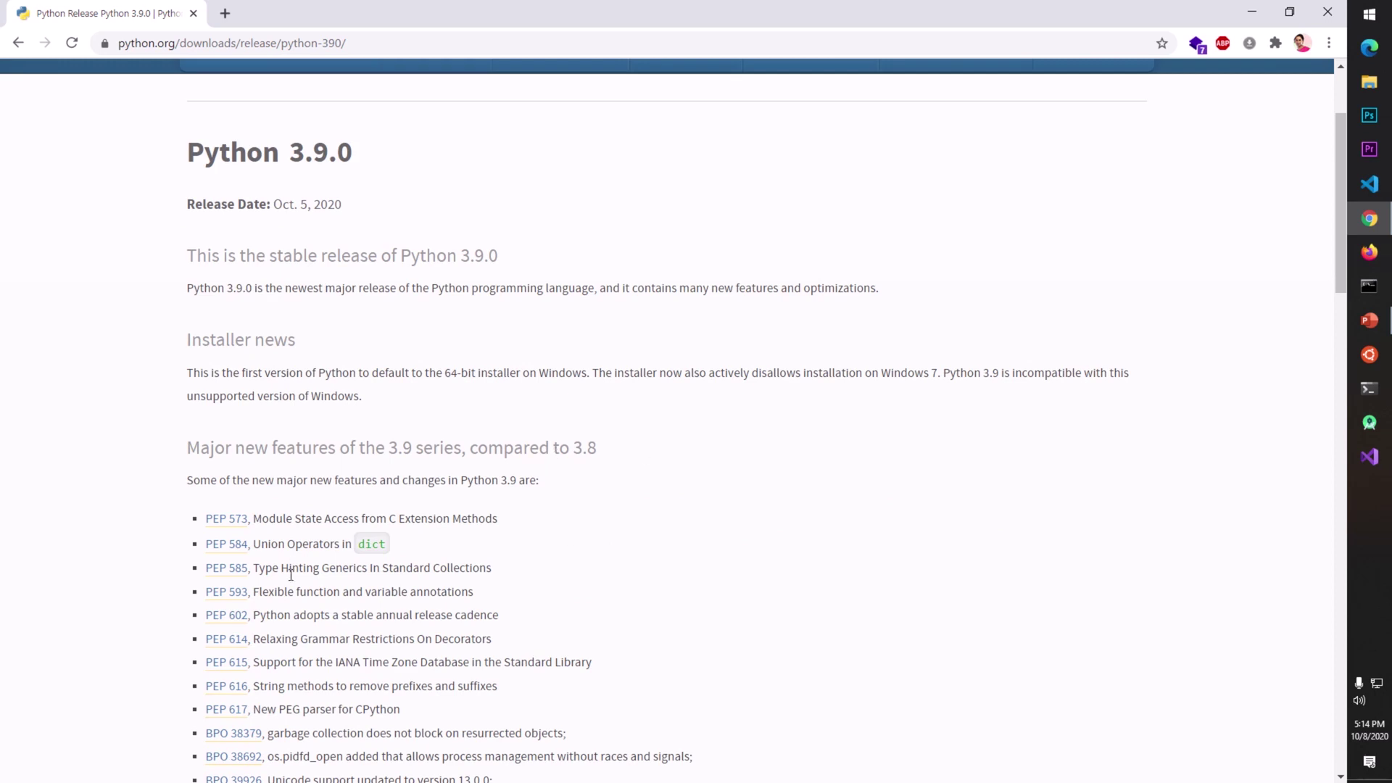
pyautogui.scroll(-2, 291, 577)
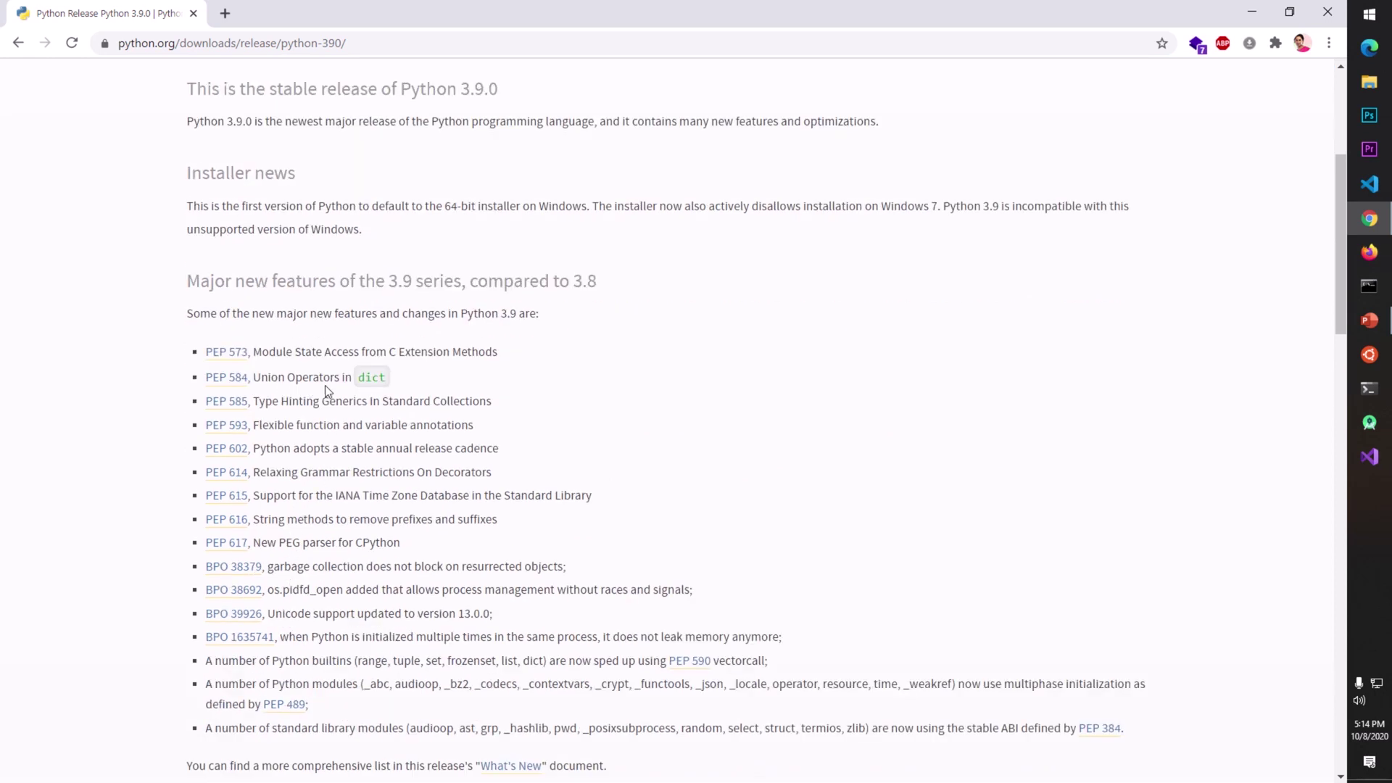
pyautogui.middleClick(217, 378)
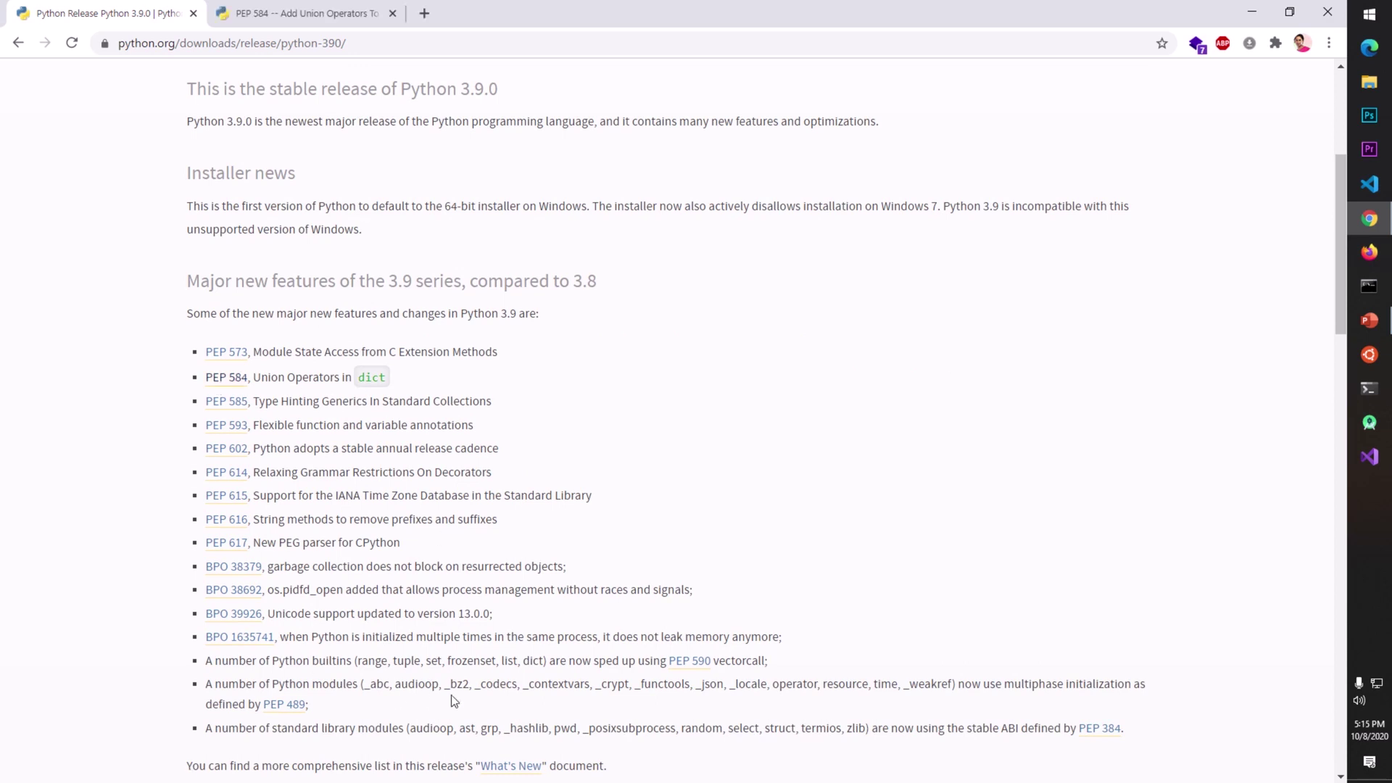
# - Open the release's Online Documentation in a new tab, close the PEP 584 tab, and switch to the documentation
pyautogui.scroll(-1, 453, 700)
pyautogui.scroll(-2, 451, 694)
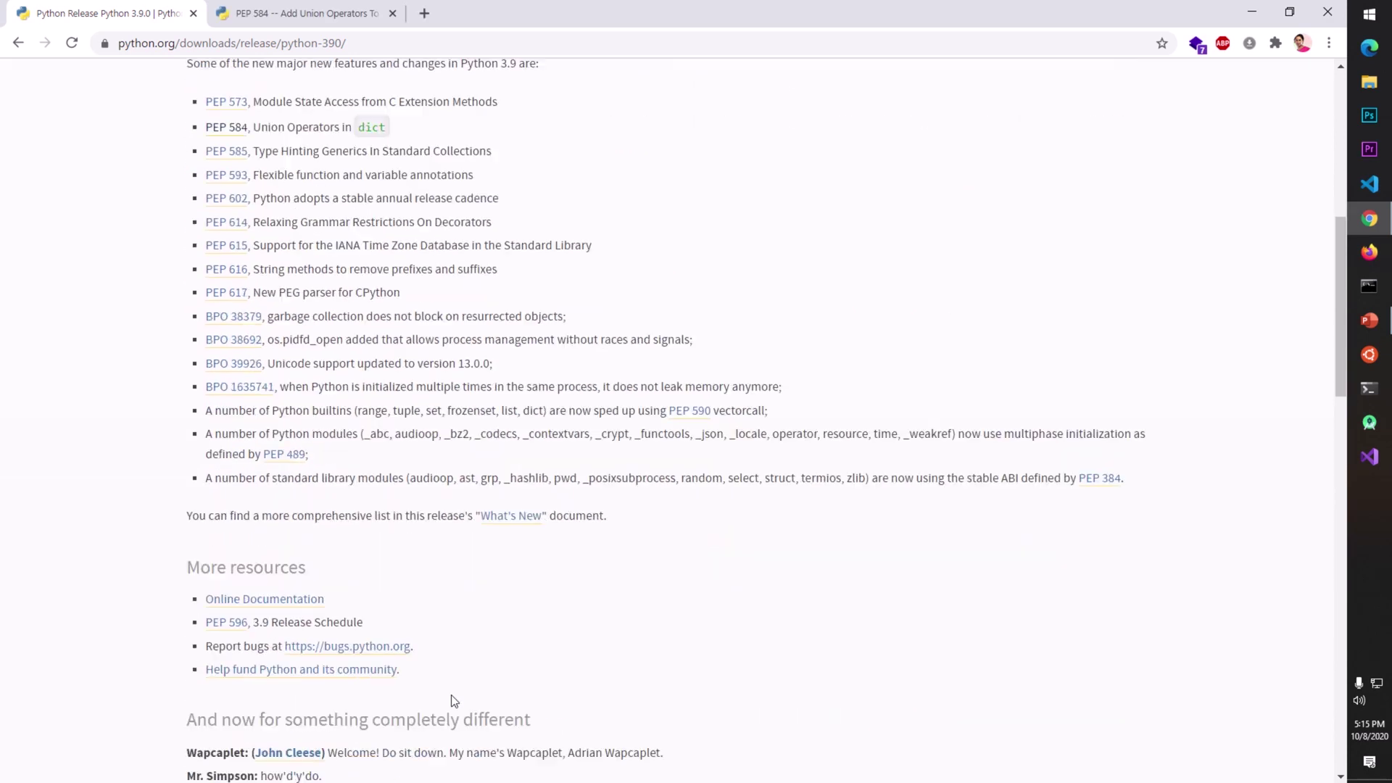
pyautogui.scroll(-2, 451, 695)
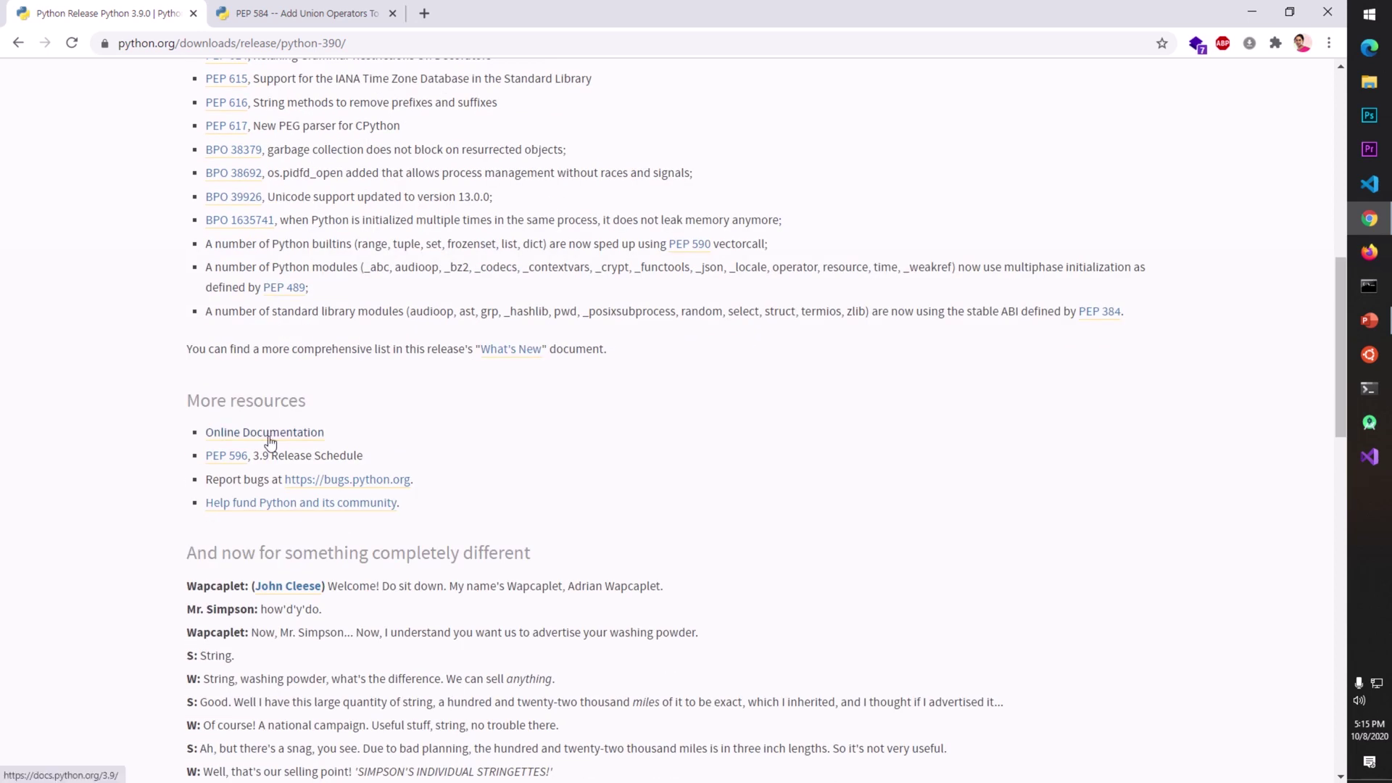
pyautogui.rightClick(262, 437)
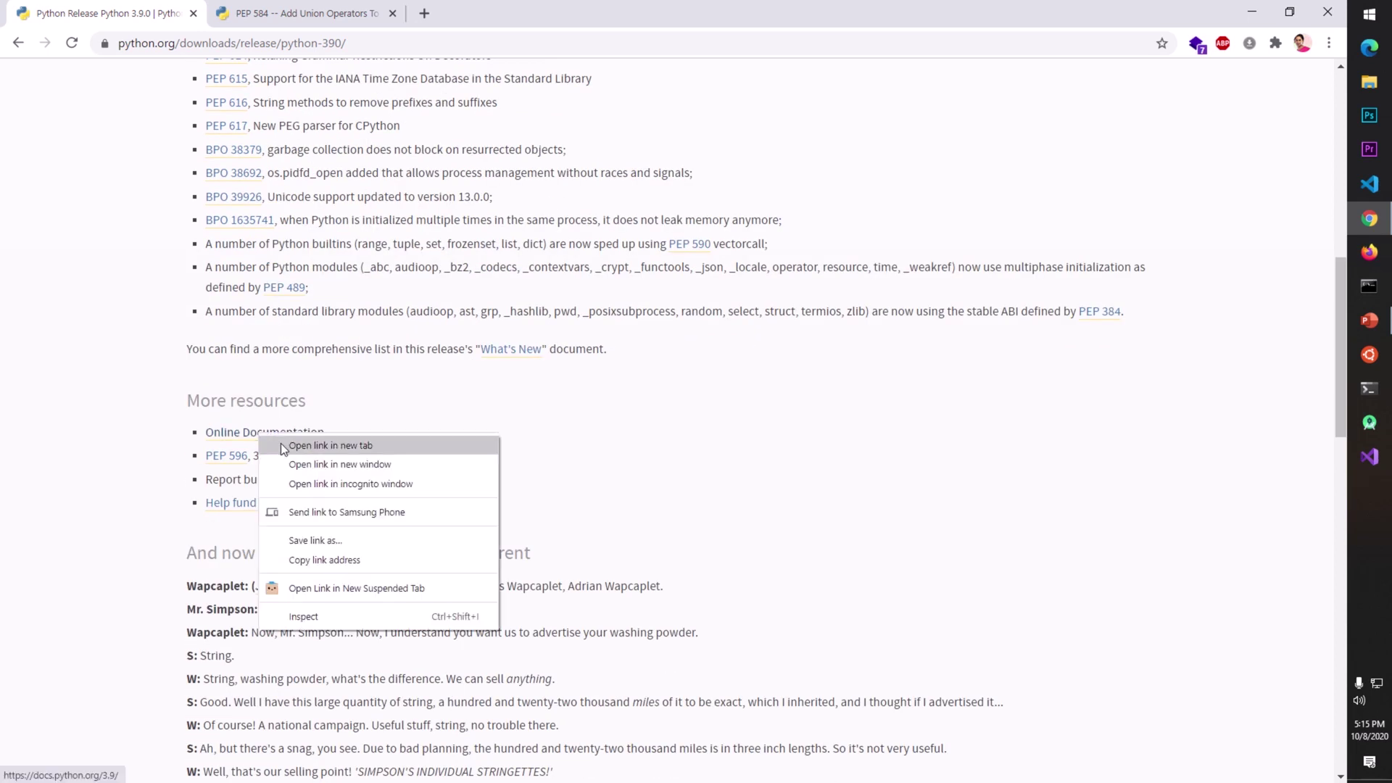
pyautogui.click(284, 445)
pyautogui.click(392, 13)
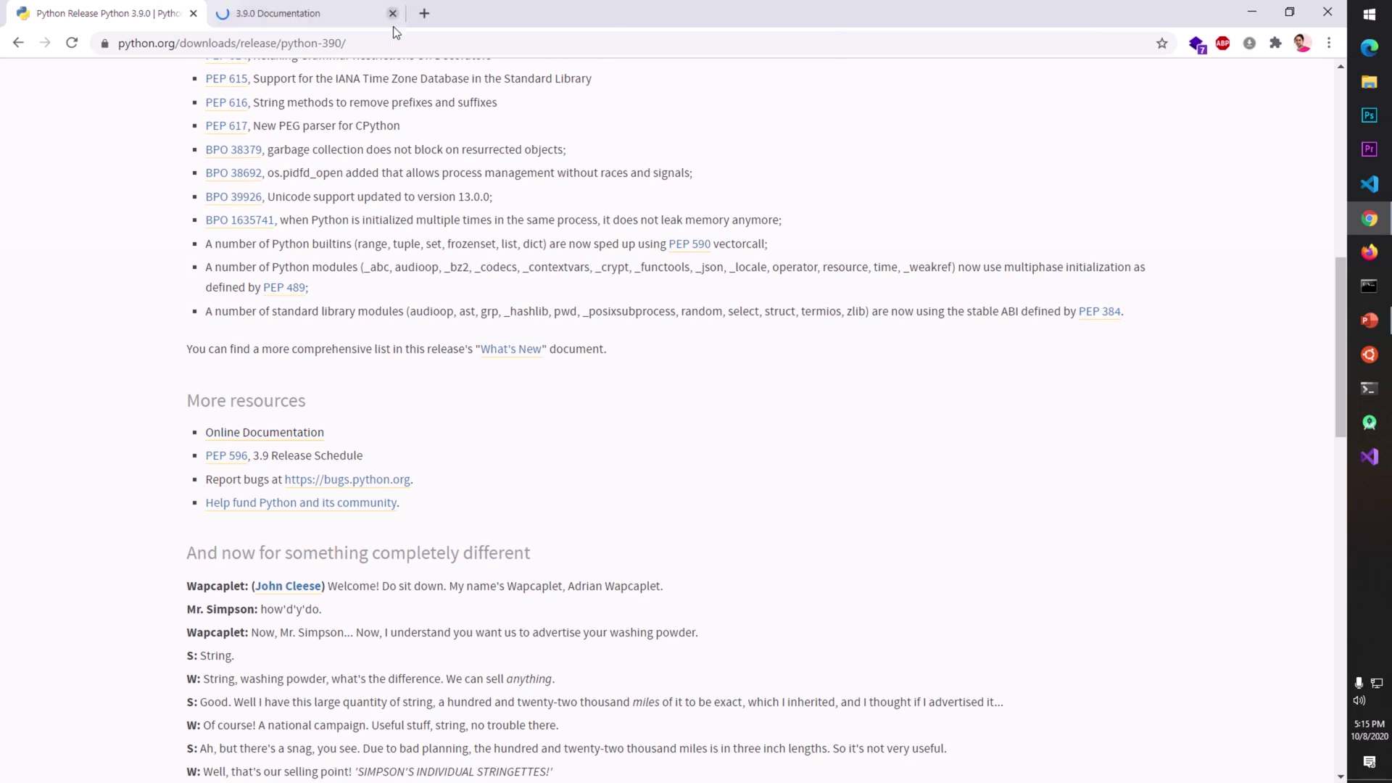
pyautogui.click(263, 16)
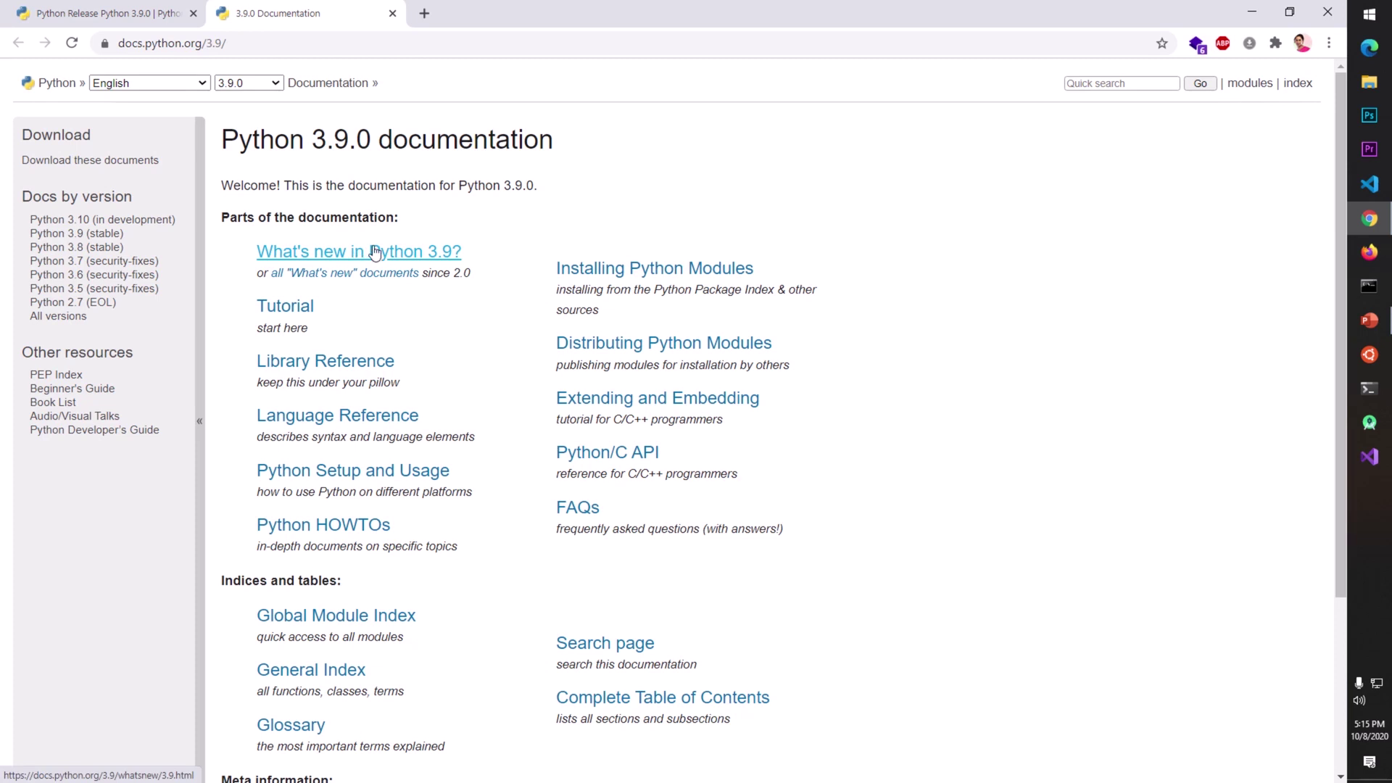
# - Look over the Python 3.9.0 documentation index and choose the Python 3.9 (stable) version of the docs
pyautogui.scroll(-3, 899, 635)
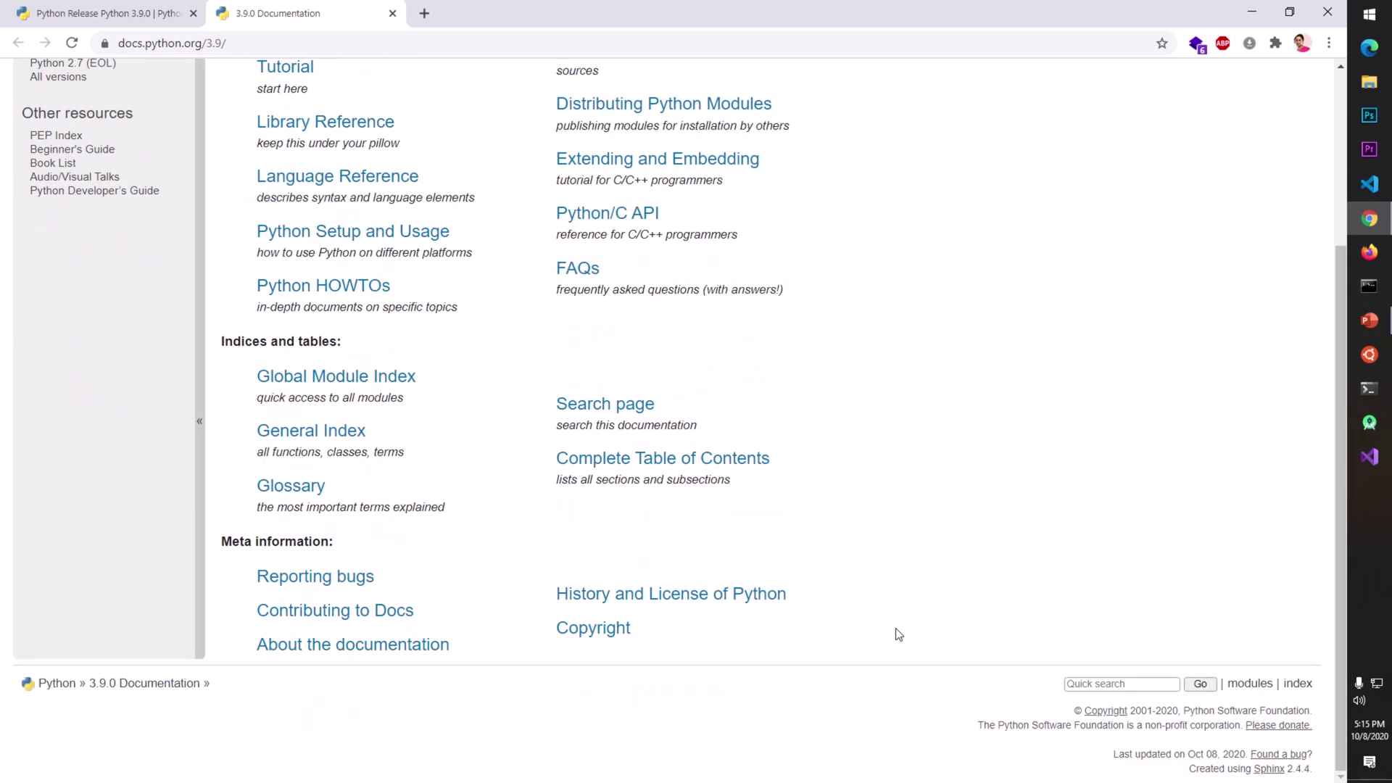
pyautogui.scroll(3, 899, 635)
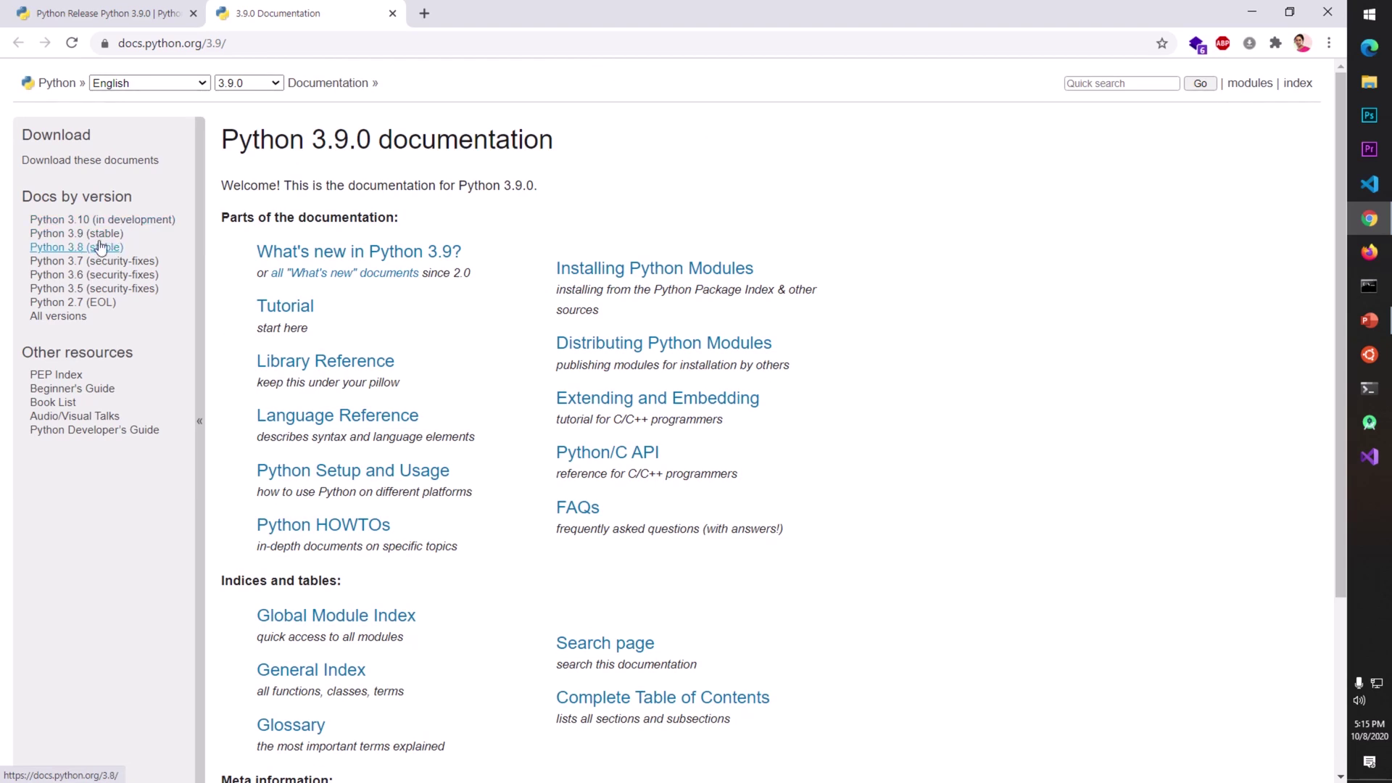
pyautogui.click(78, 233)
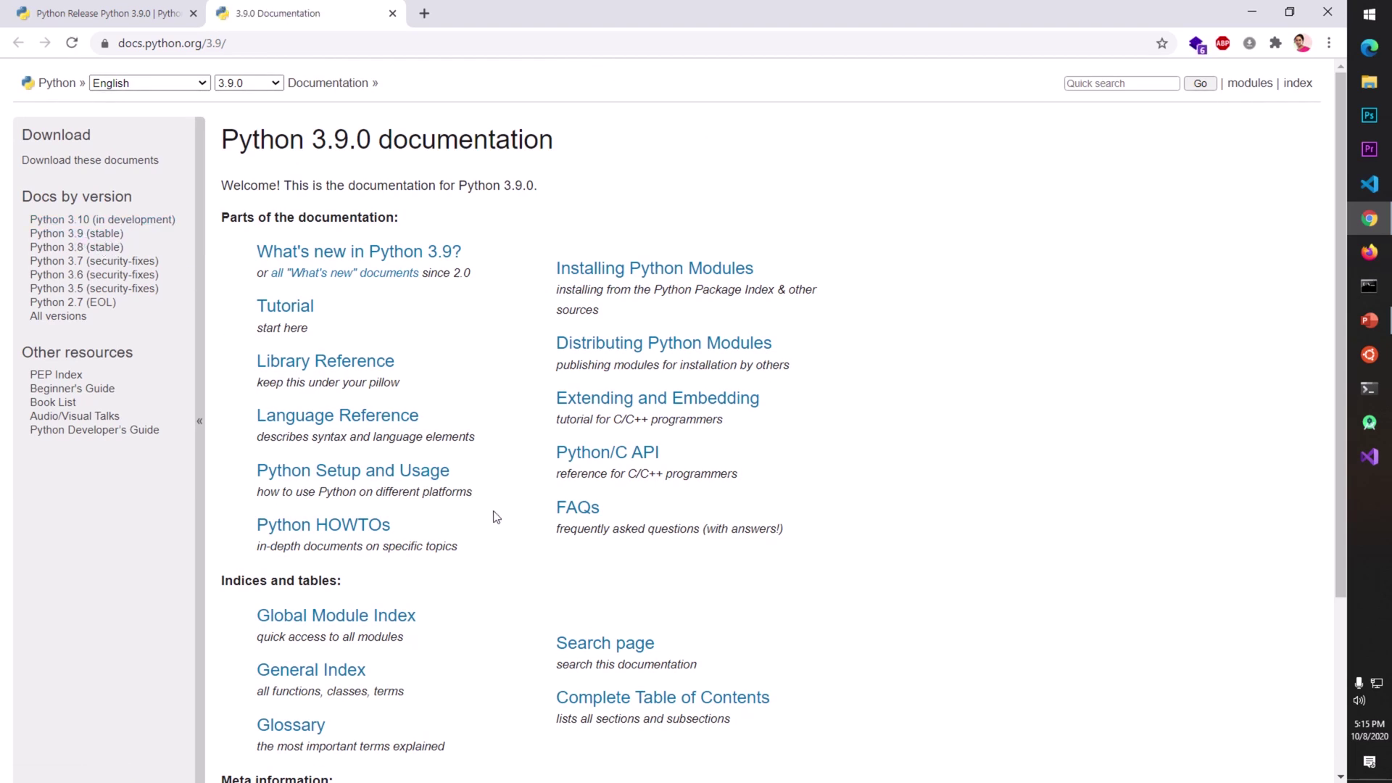
# - Open the "What's new in Python 3.9?" page and skim through its list of changes
pyautogui.click(413, 257)
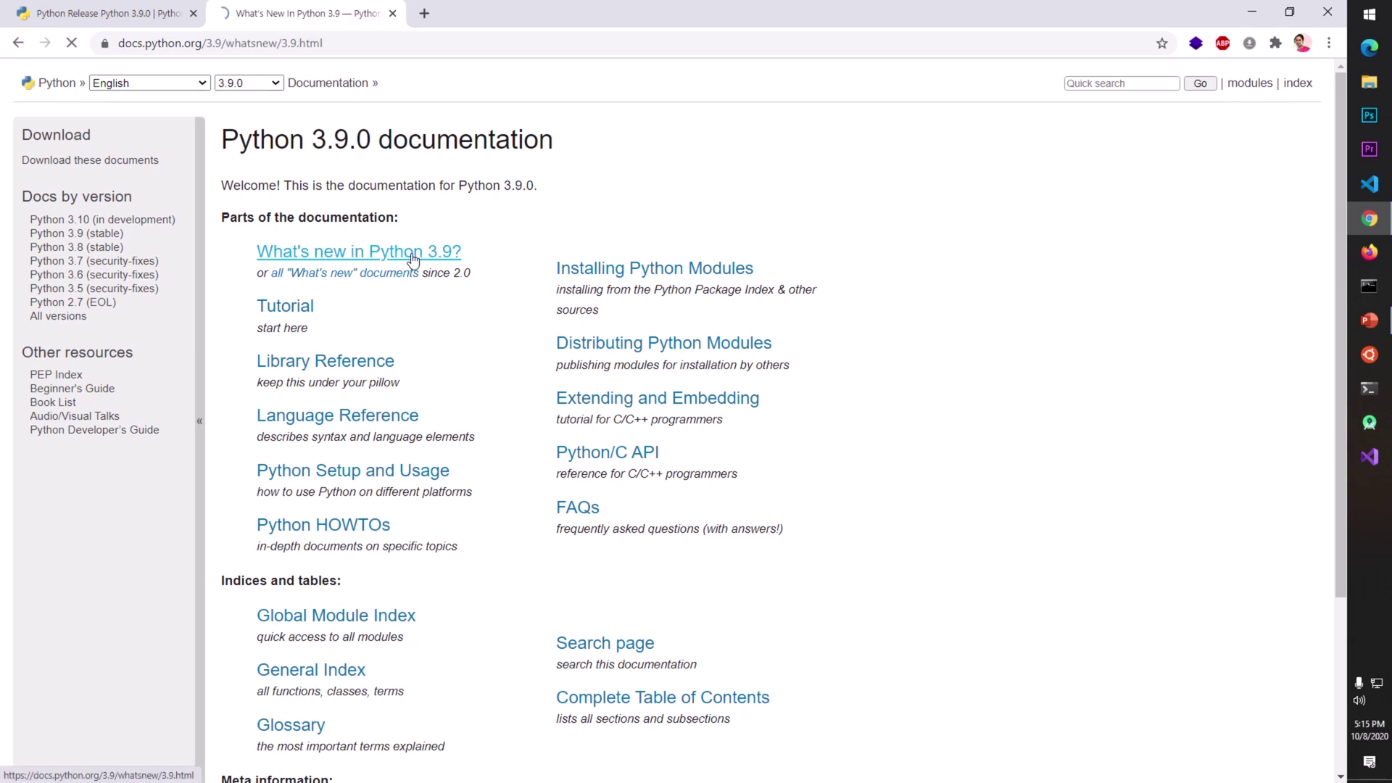
pyautogui.scroll(-20, 544, 549)
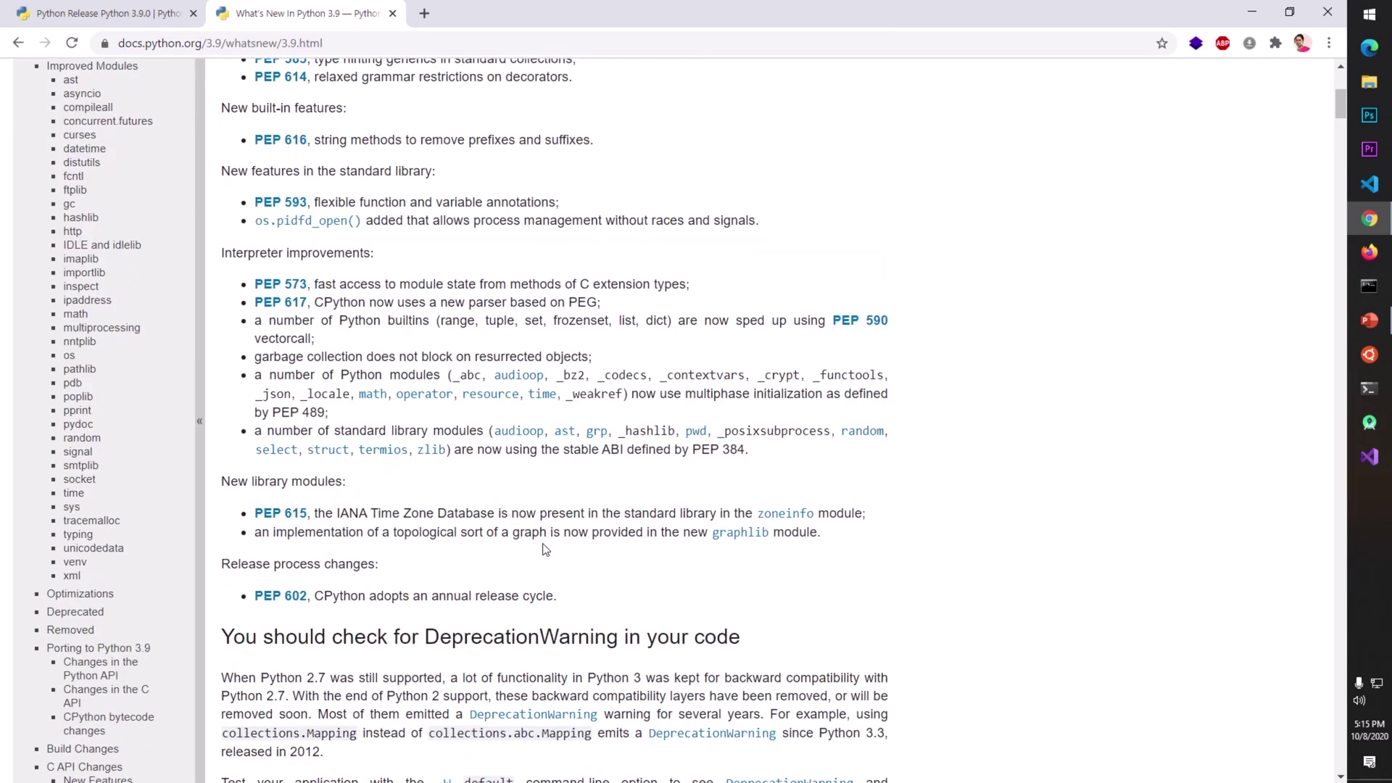
pyautogui.scroll(-20, 544, 549)
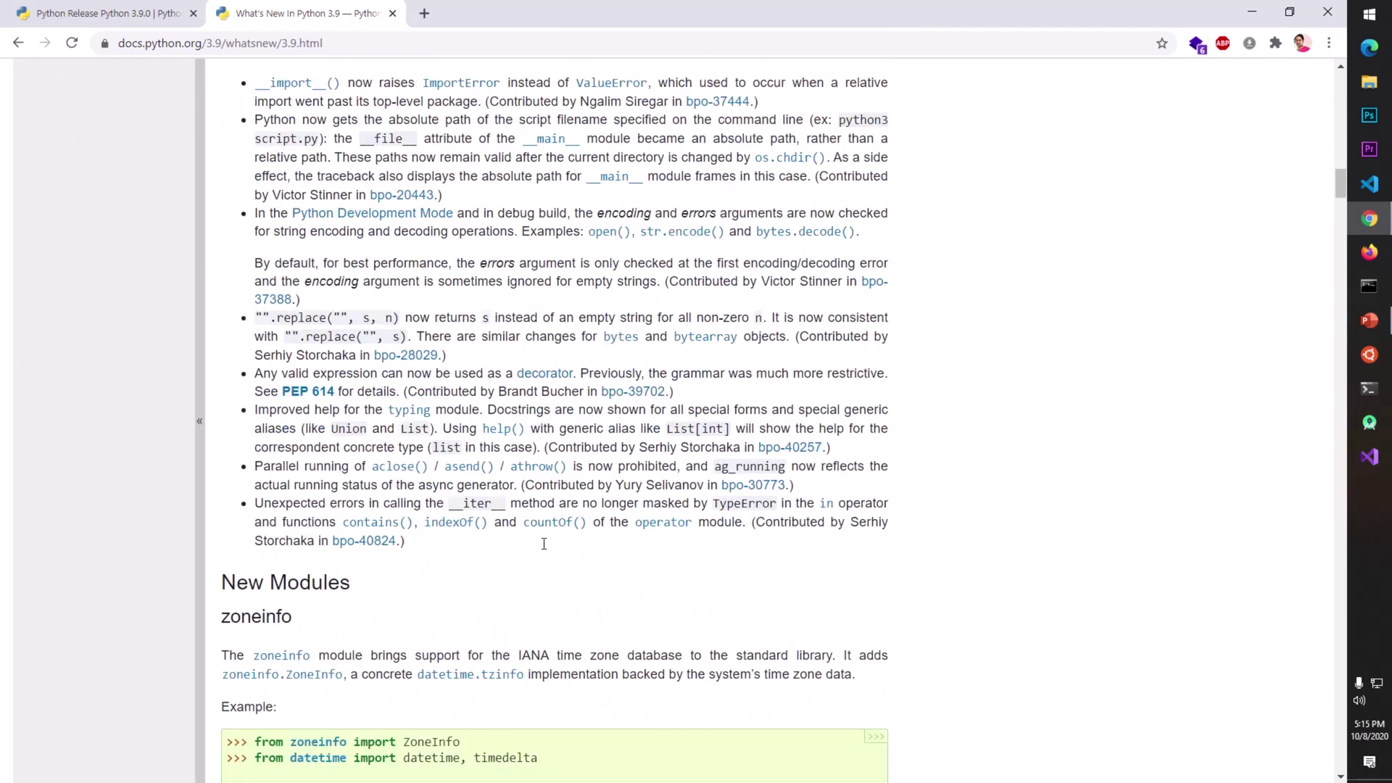
pyautogui.scroll(-10, 544, 543)
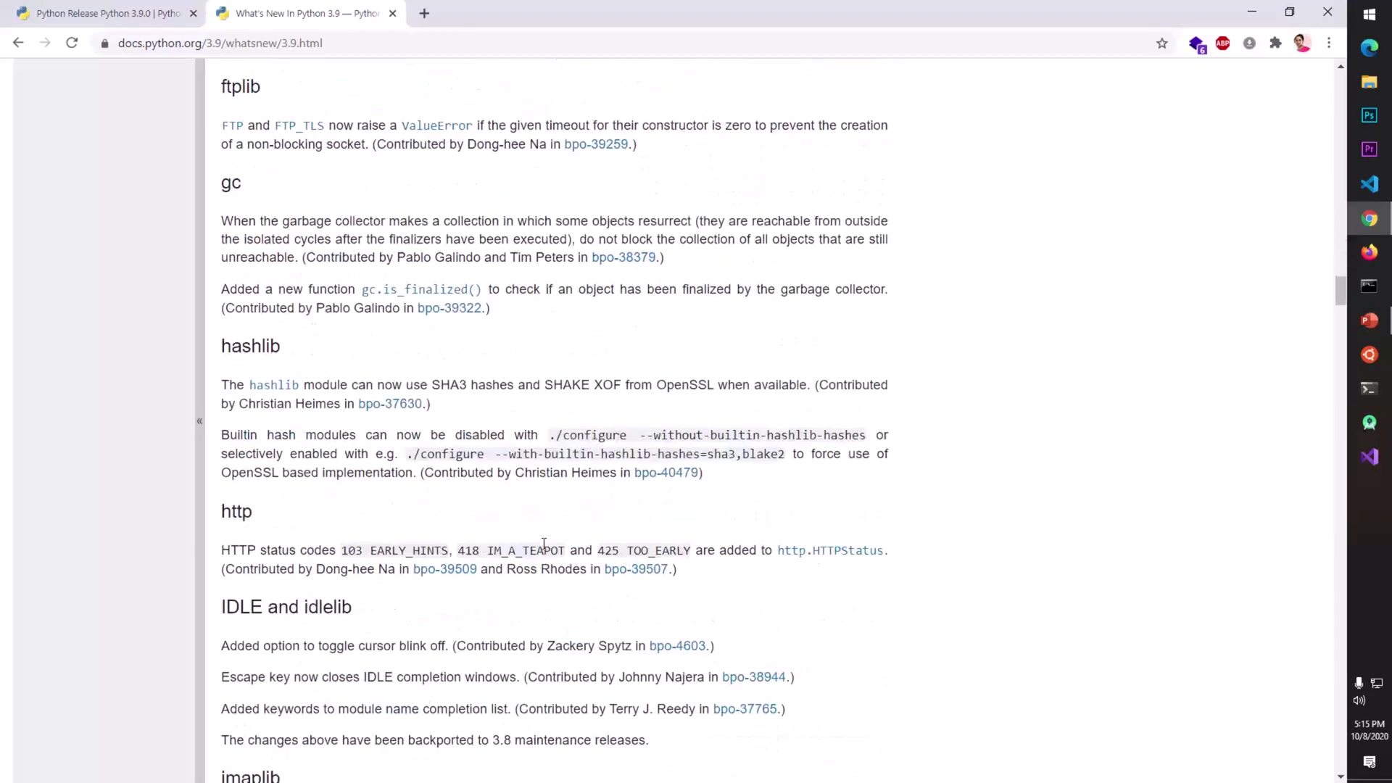
# - Return to the Python 3.9.0 release page and go to its Files section
pyautogui.click(105, 13)
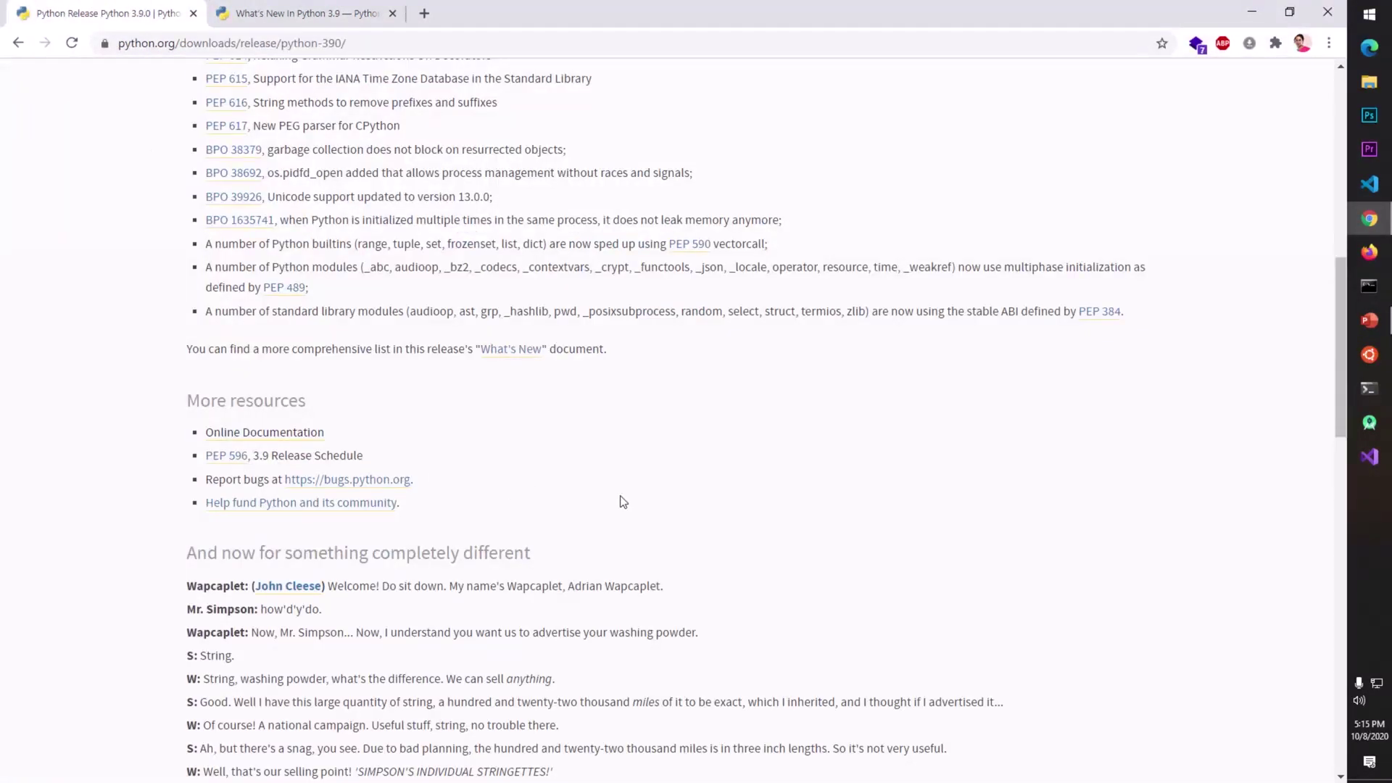
pyautogui.scroll(-1, 620, 501)
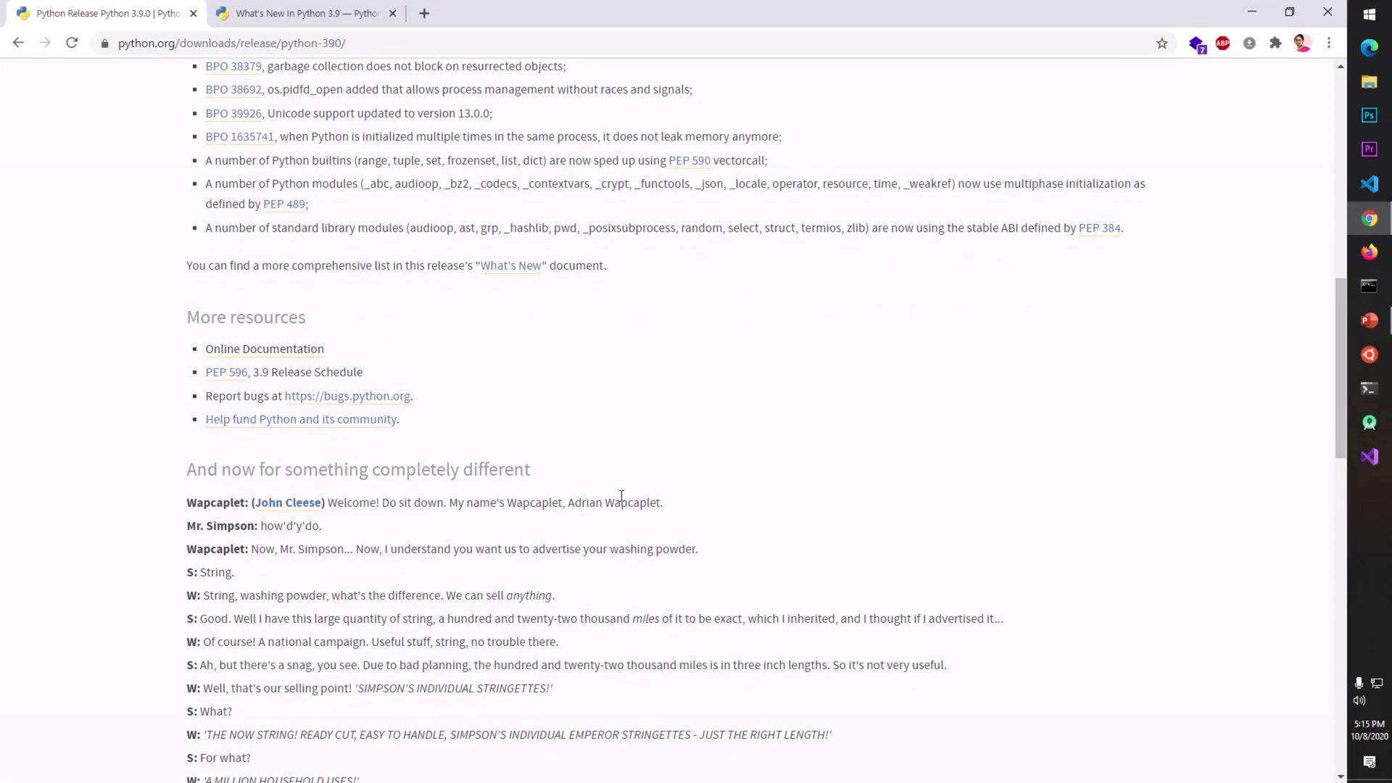
pyautogui.scroll(-5, 620, 502)
pyautogui.scroll(-5, 620, 499)
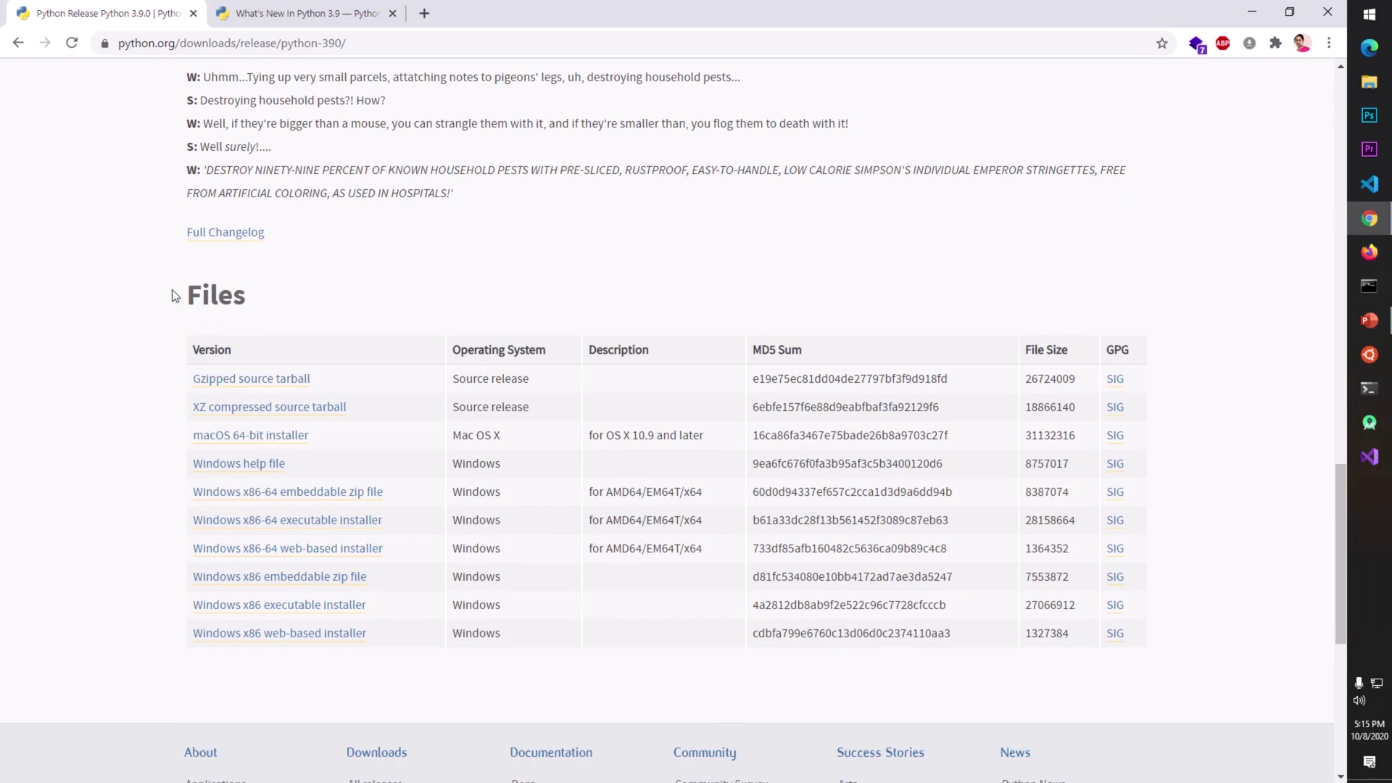
# - Examine the Files table, highlighting its heading and the AMD64/EM64T description of the Windows x86-64 embeddable zip file
pyautogui.moveTo(172, 289); pyautogui.dragTo(302, 293)
pyautogui.click(363, 295)
pyautogui.click(648, 496)
pyautogui.moveTo(648, 496); pyautogui.dragTo(607, 496)
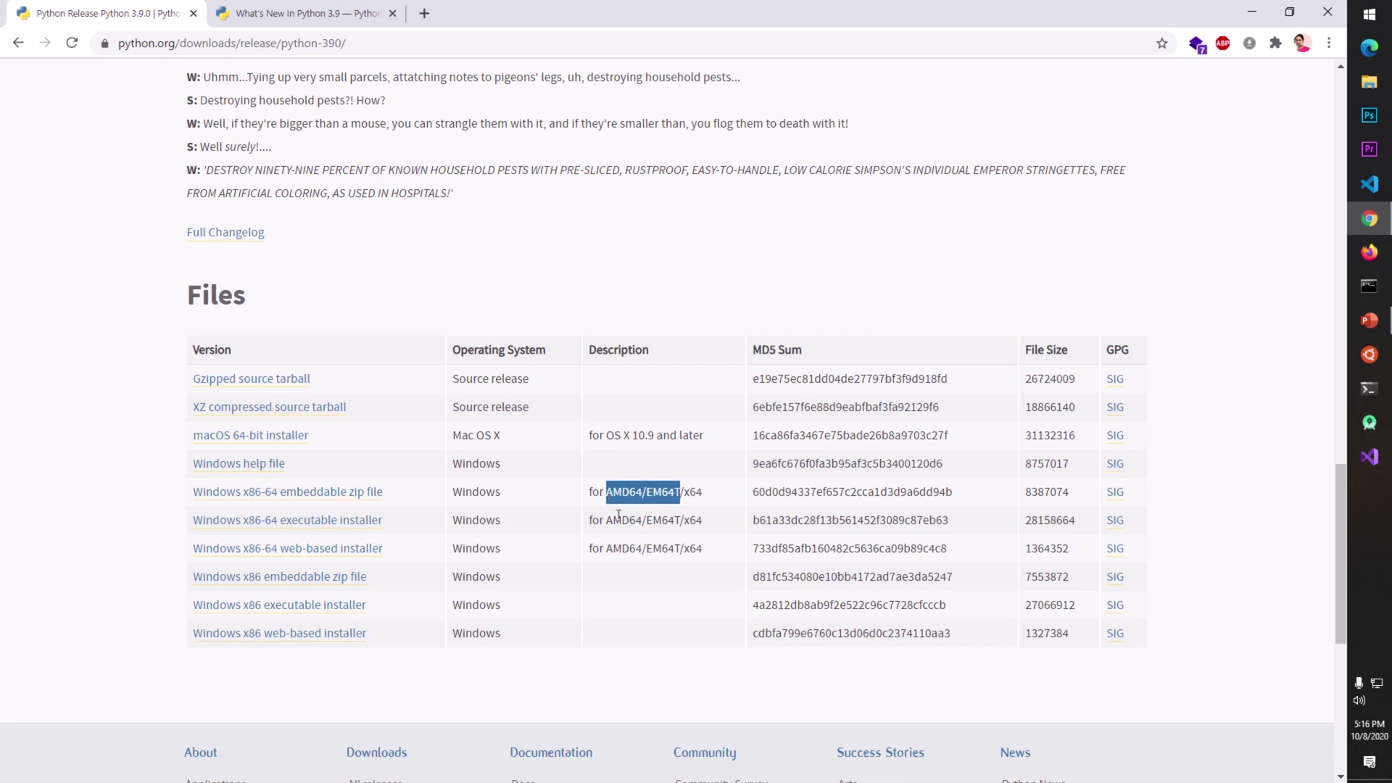
pyautogui.click(618, 515)
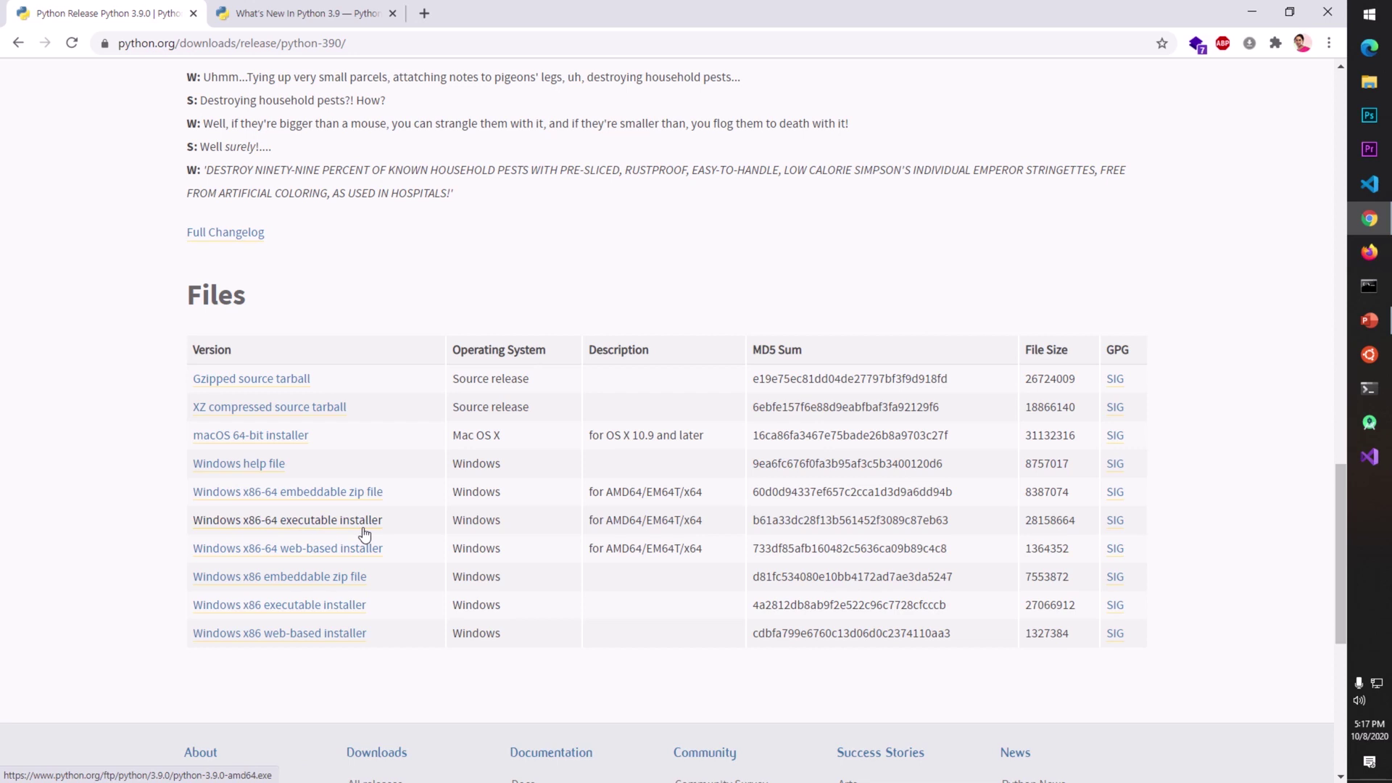
# - Download the Windows x86-64 web-based installer and the Windows x86-64 executable installer
pyautogui.click(270, 551)
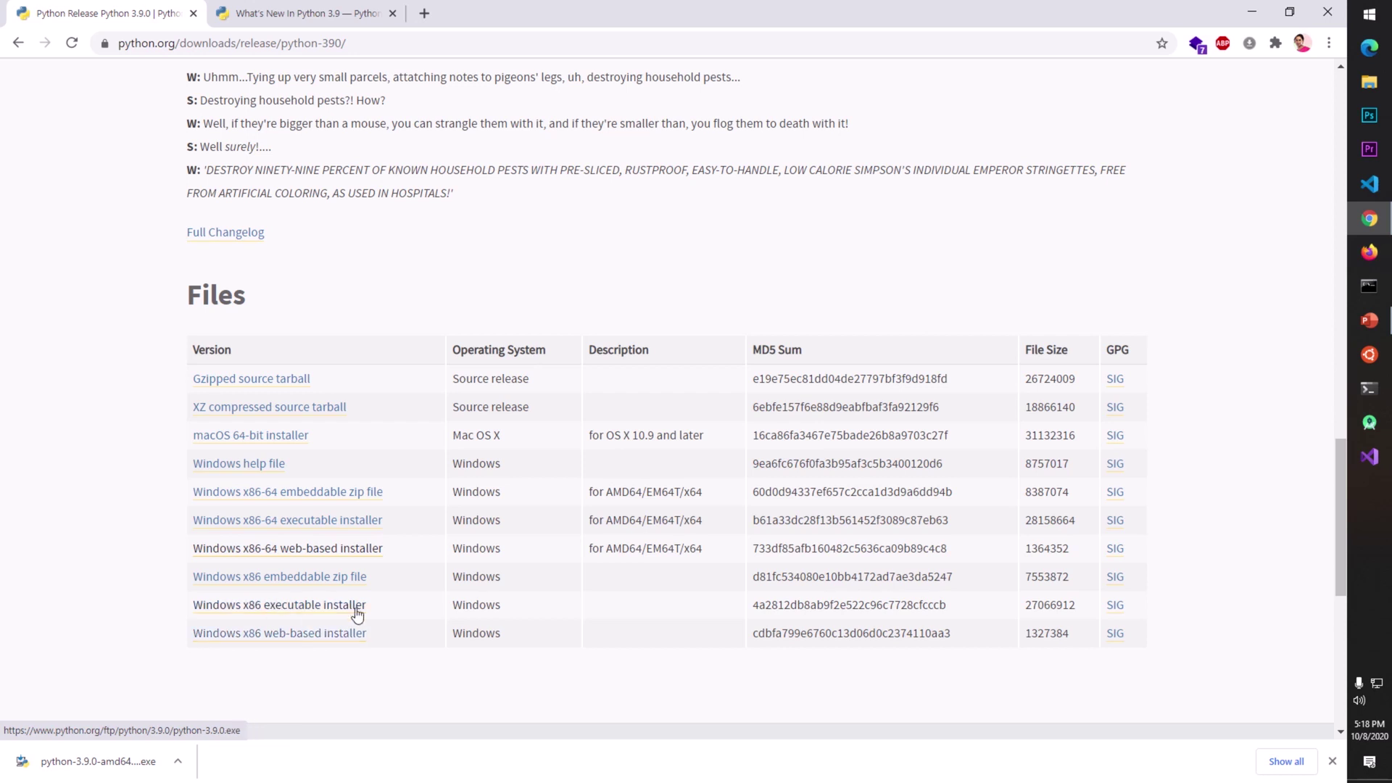
pyautogui.click(308, 522)
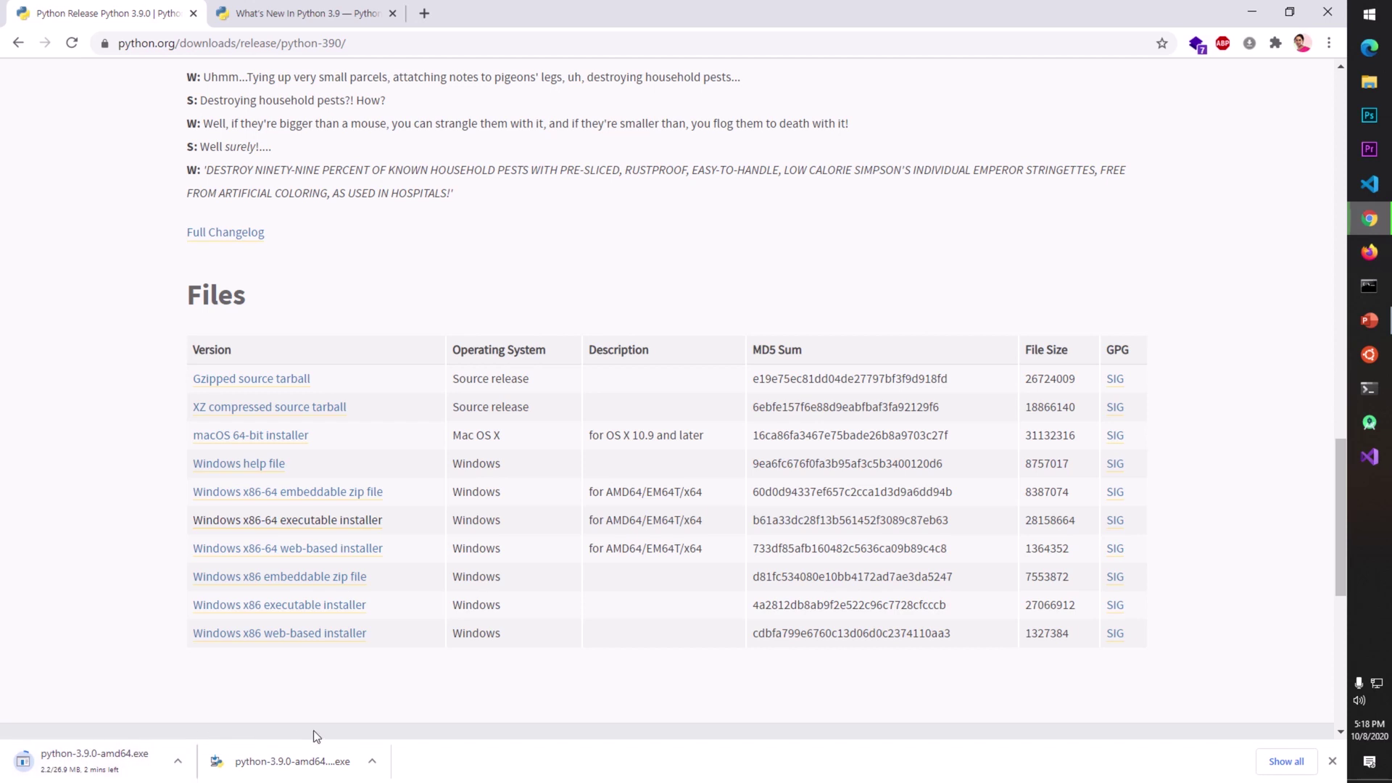
# - Run the downloaded web-based installer, enable Add Python 3.9 to PATH, and choose to customize the installation
pyautogui.click(251, 774)
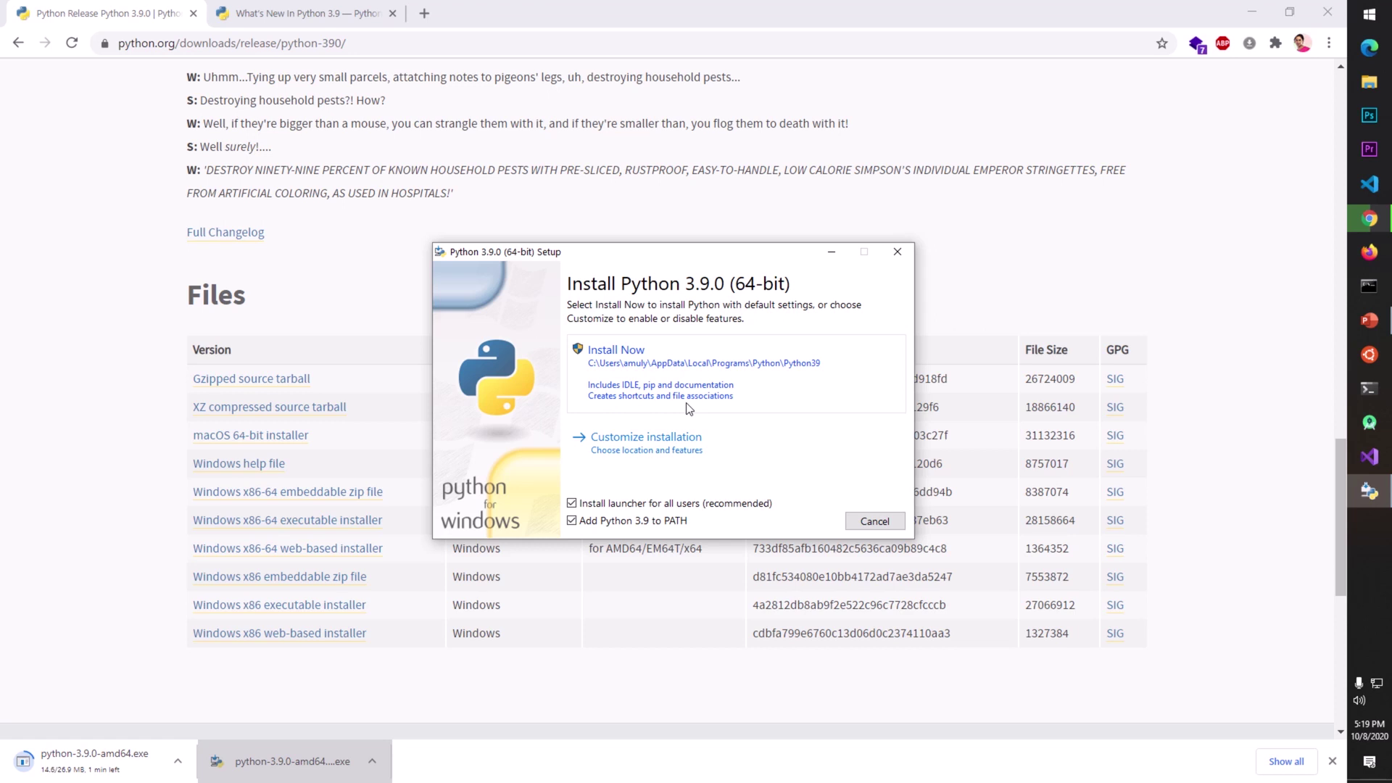
pyautogui.click(721, 449)
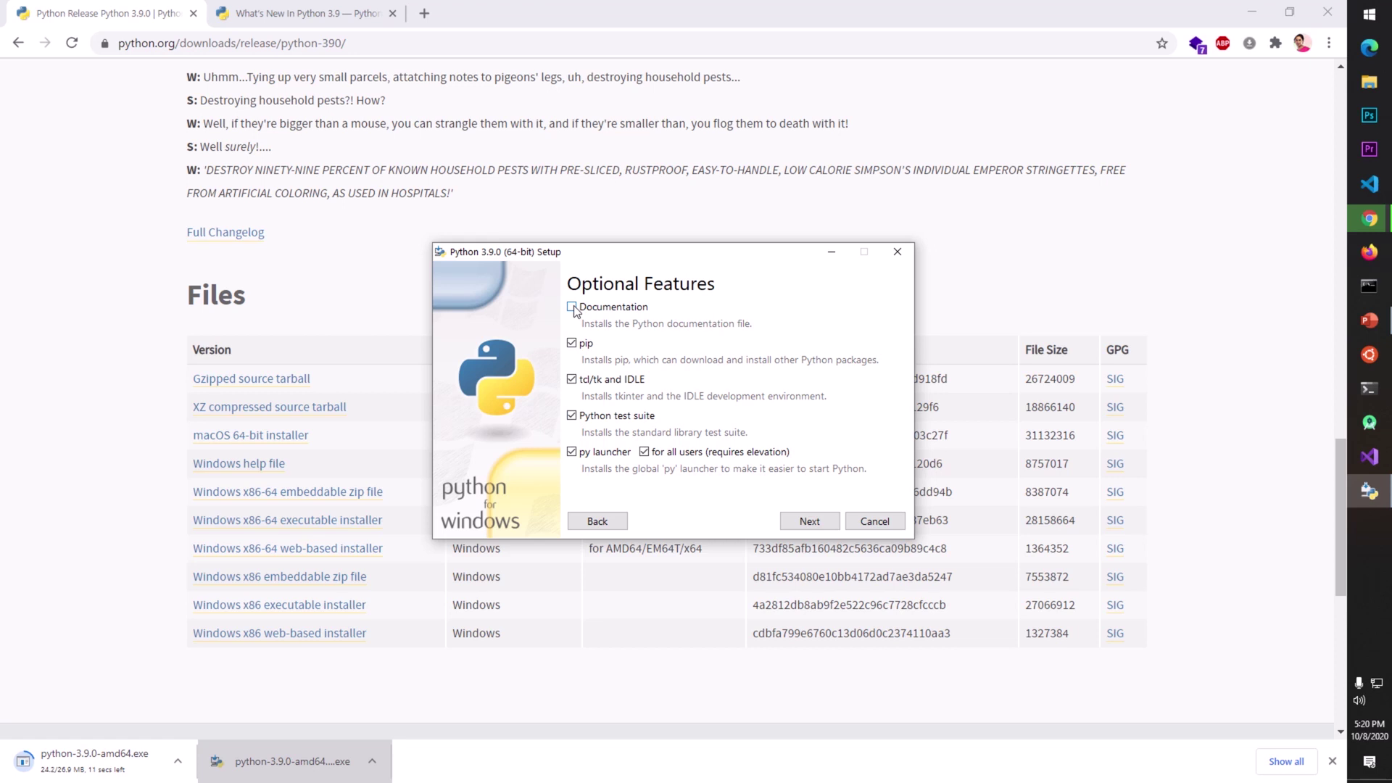
# - Continue to the advanced setup options with the chosen optional features and examine the default install location path
pyautogui.click(797, 527)
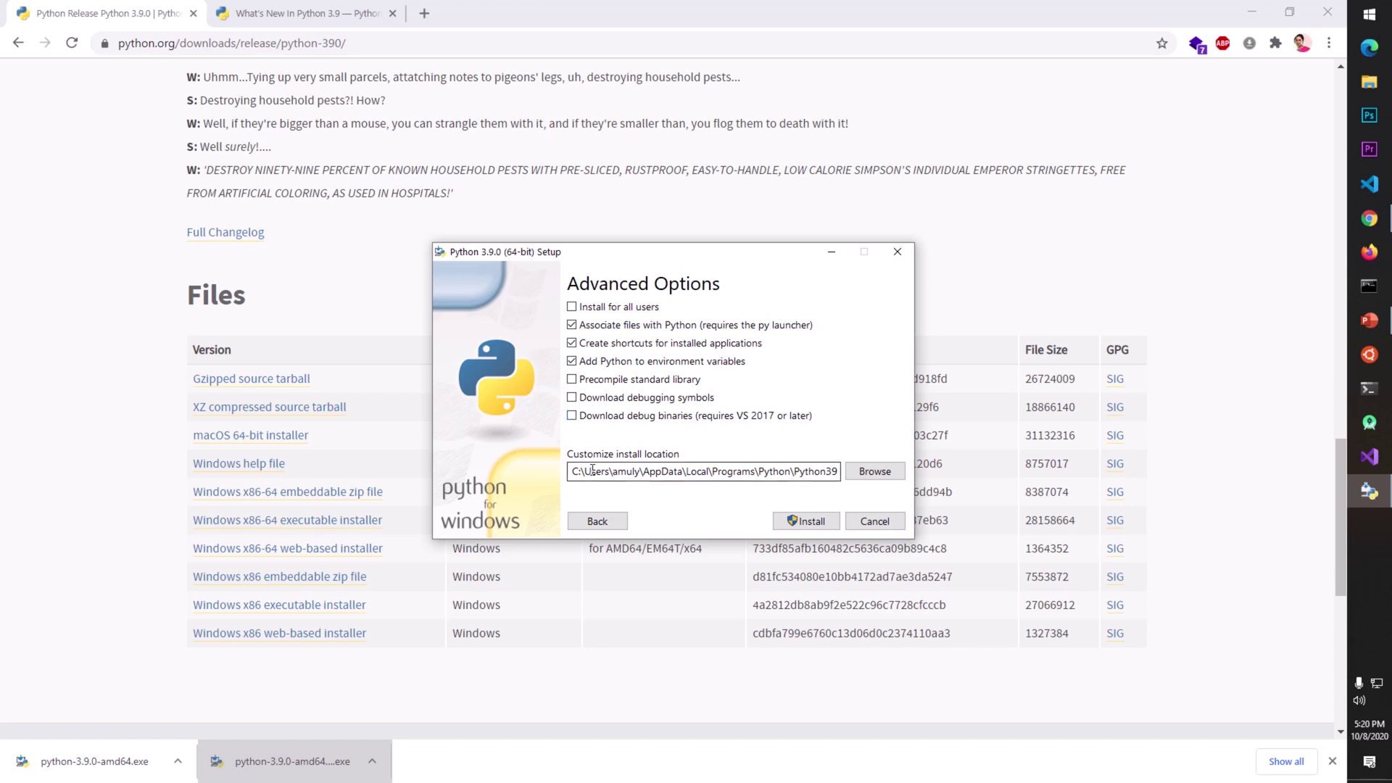
pyautogui.moveTo(591, 471); pyautogui.dragTo(836, 472)
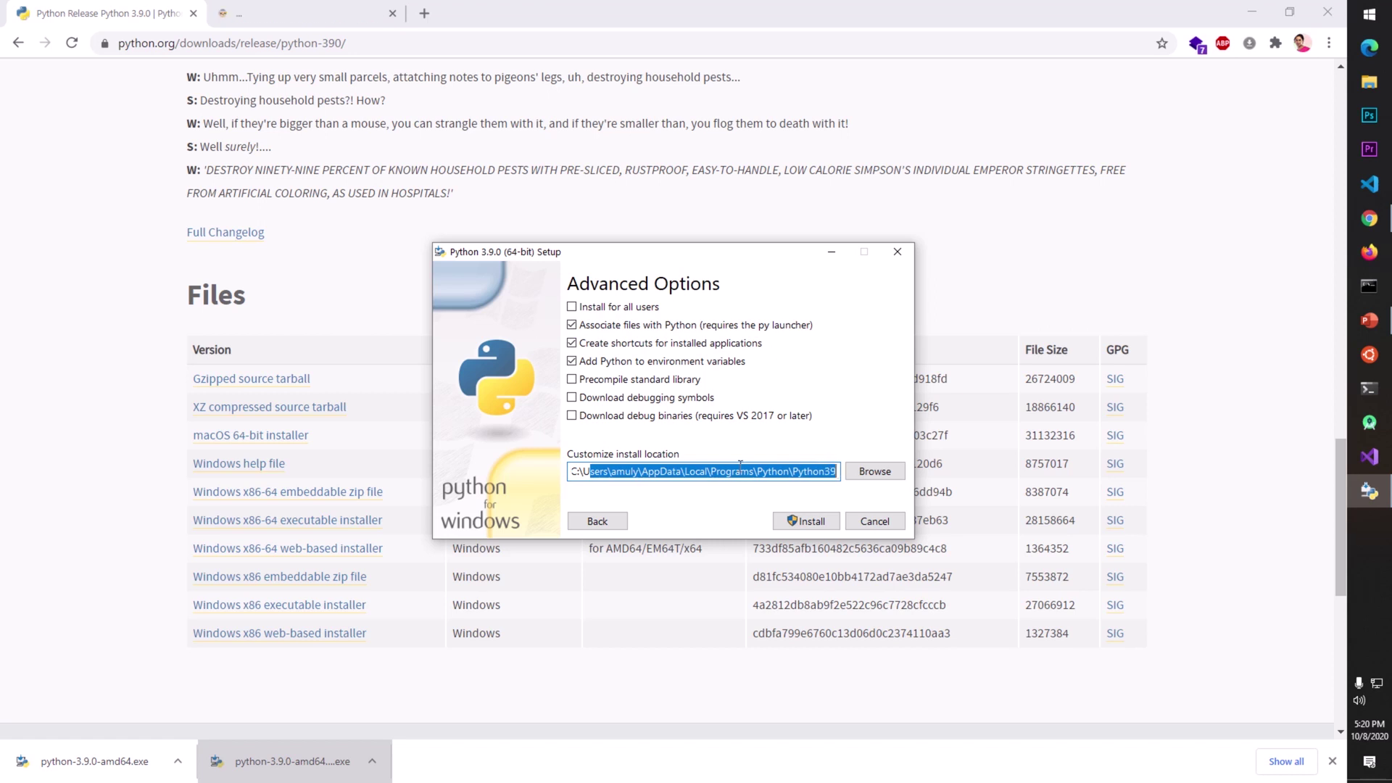
pyautogui.click(834, 475)
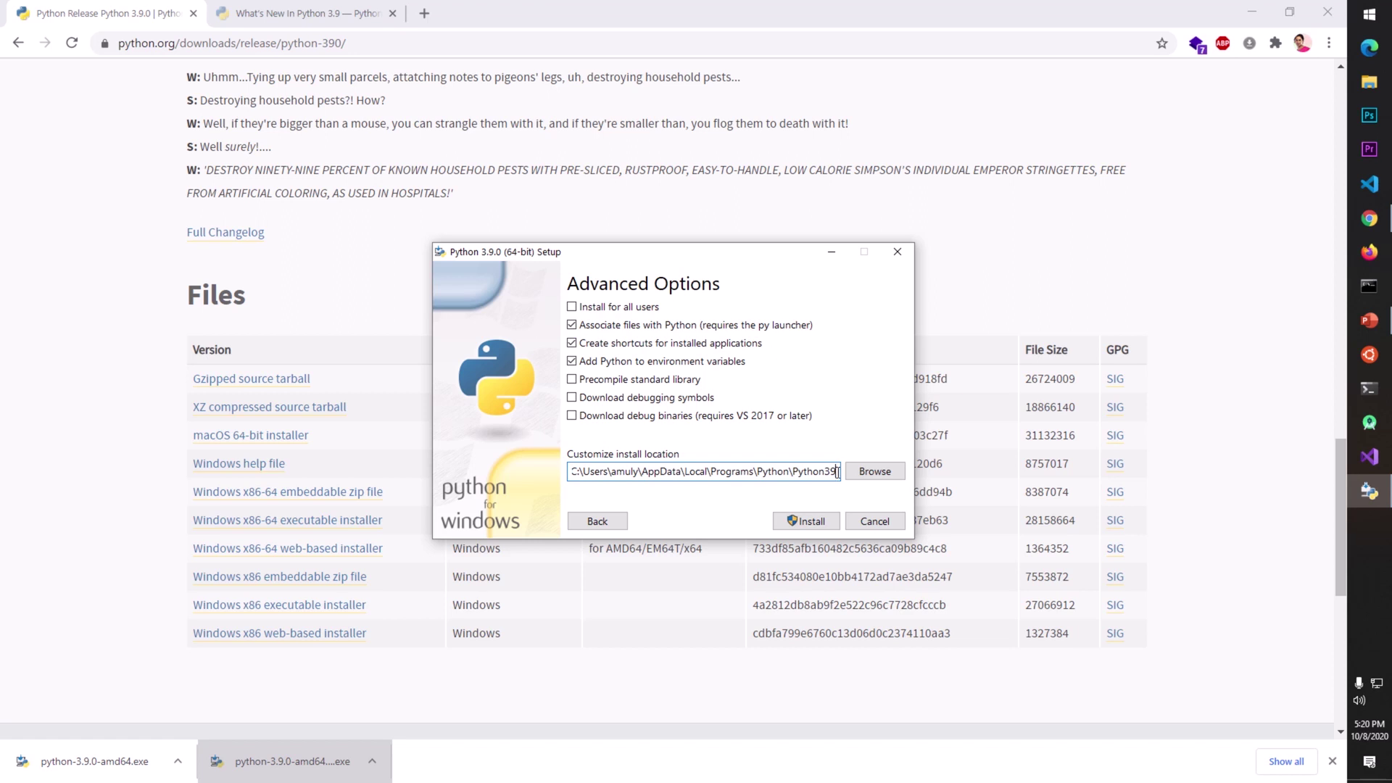
pyautogui.click(875, 471)
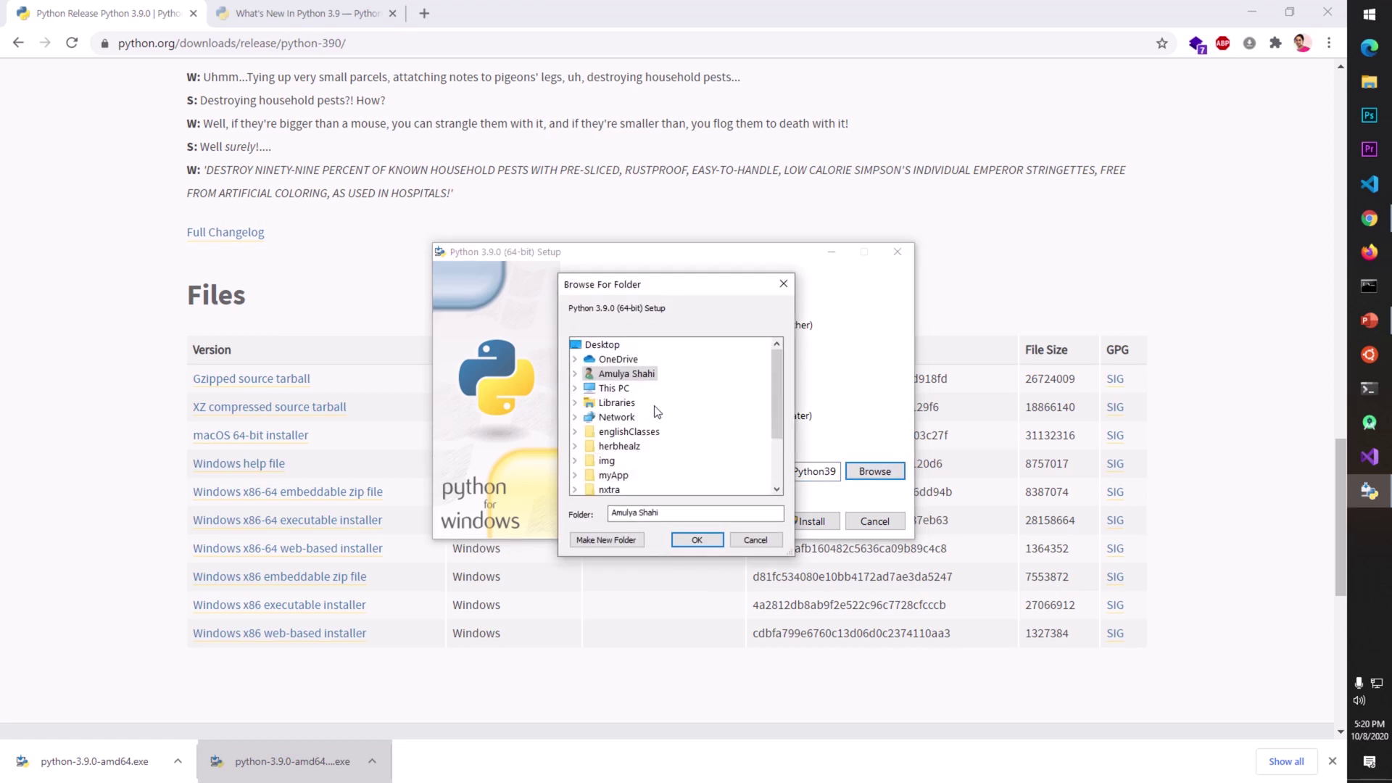
pyautogui.click(575, 388)
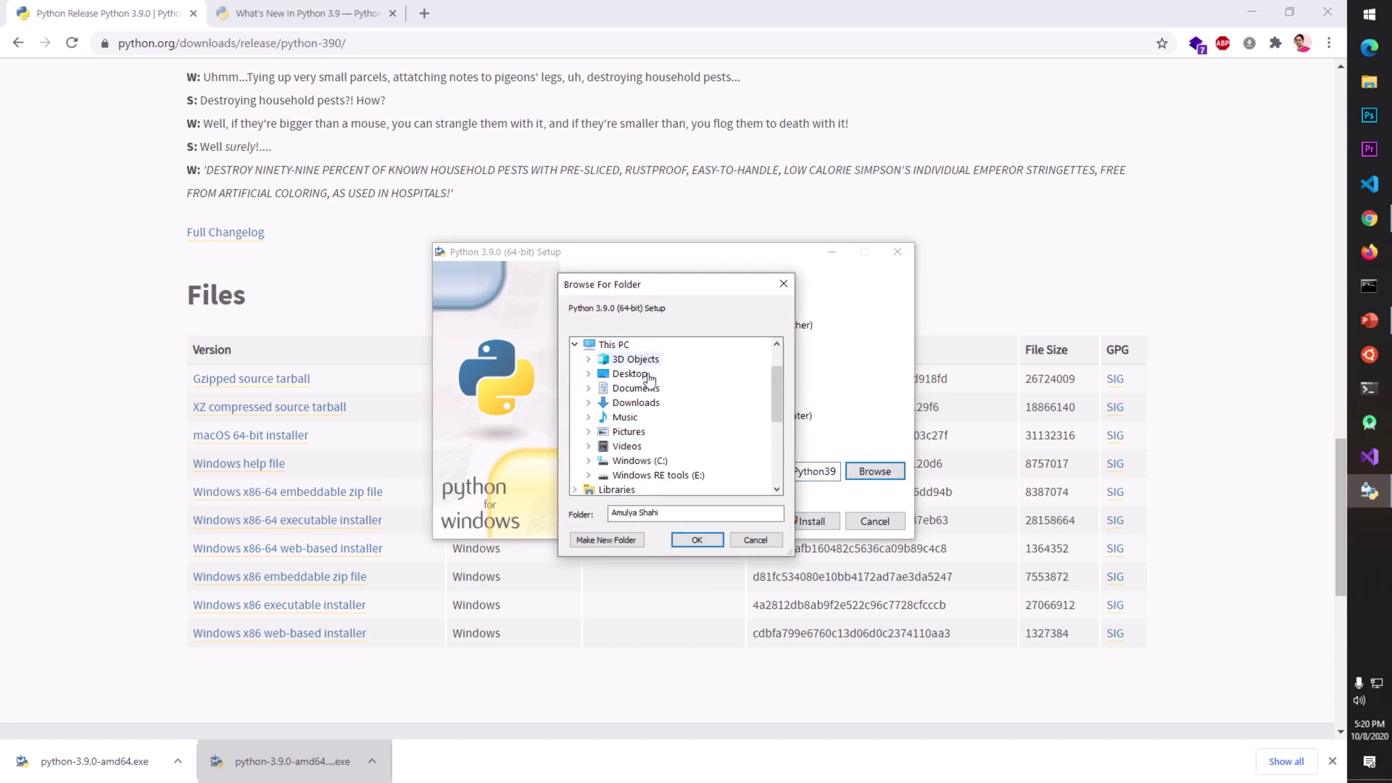
pyautogui.click(590, 462)
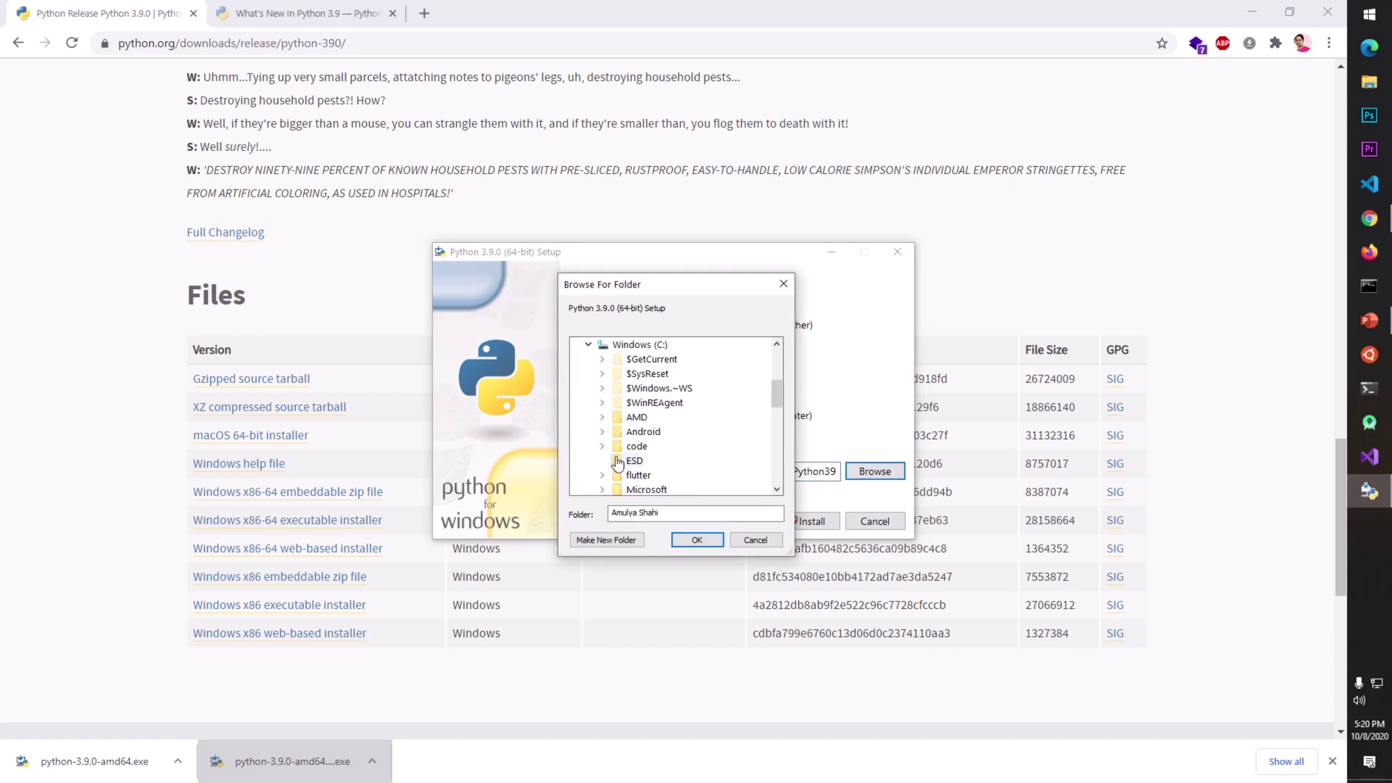
pyautogui.scroll(-4, 689, 467)
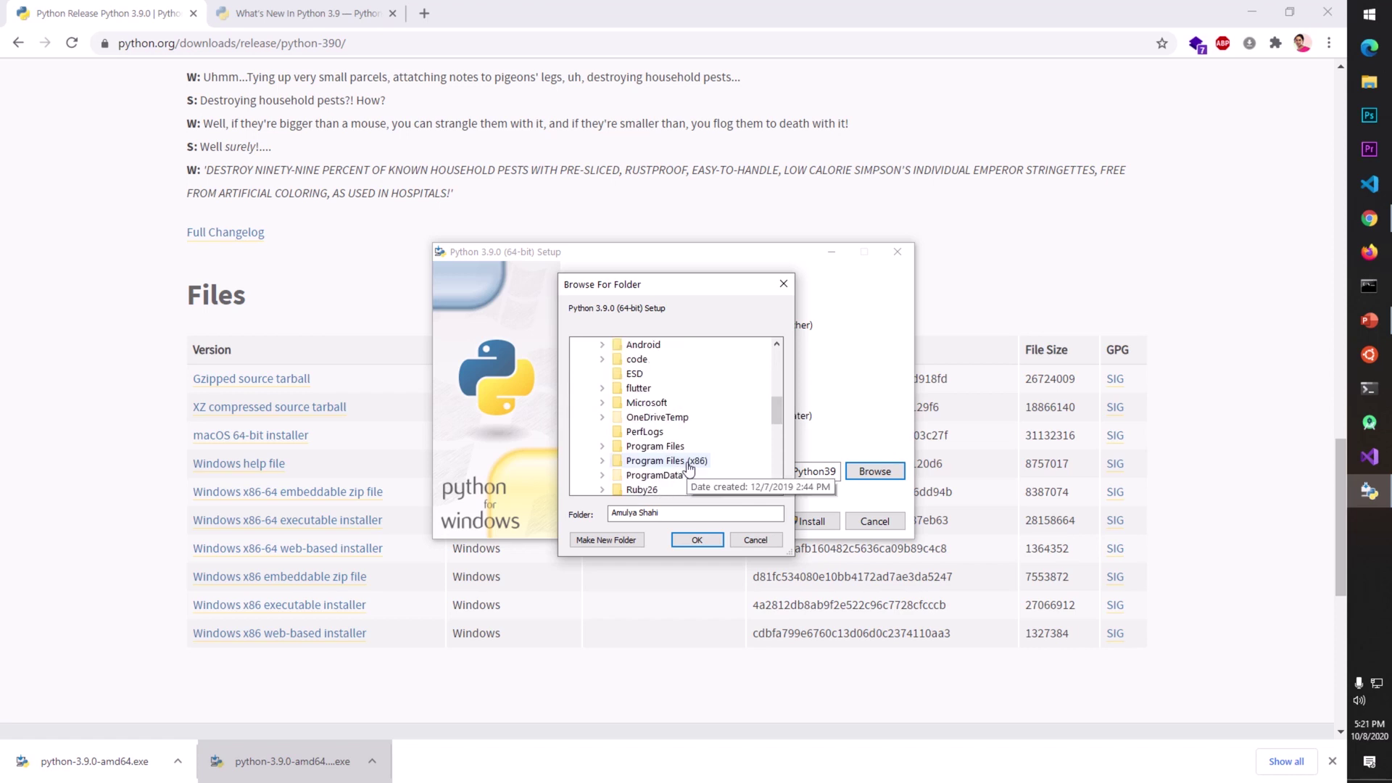
pyautogui.click(756, 540)
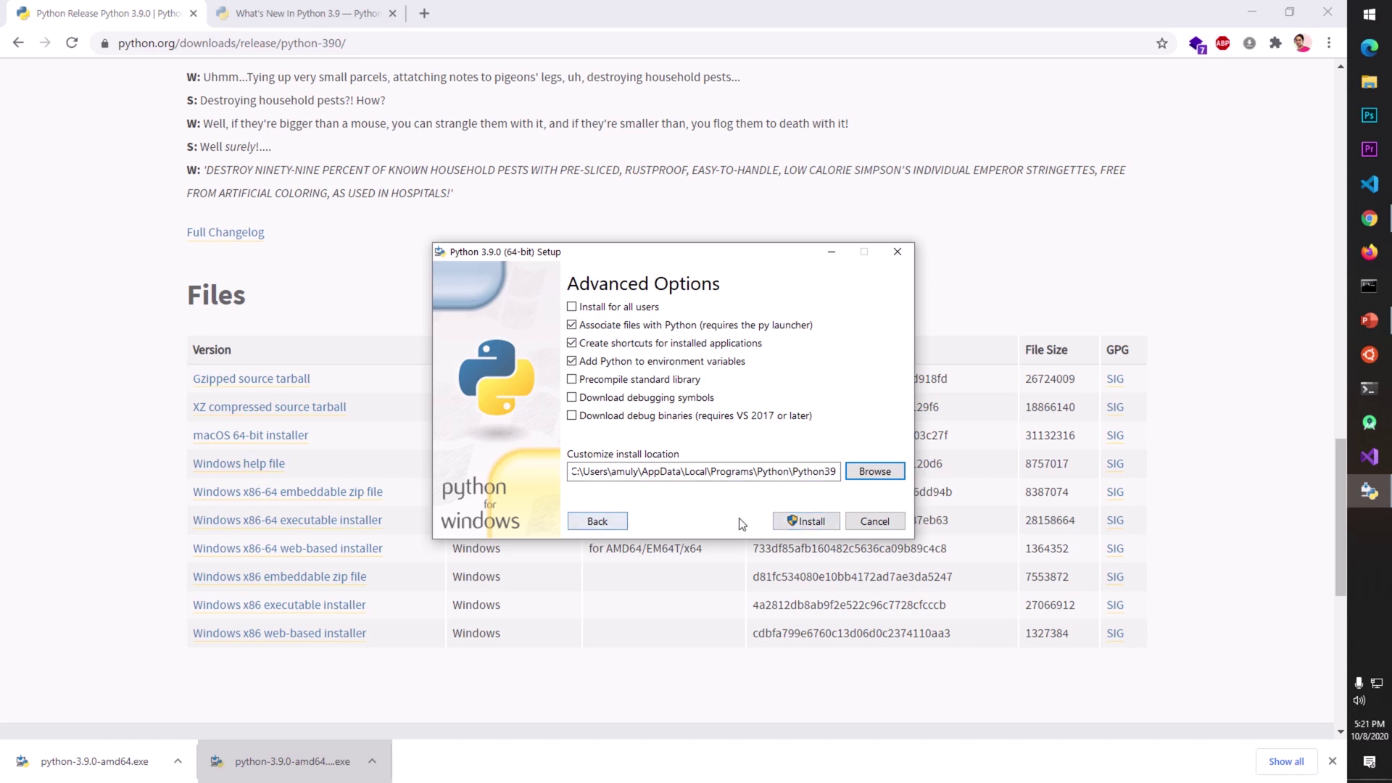
# - Install Python 3.9.0 in the default location and close the setup window once it finishes
pyautogui.click(801, 525)
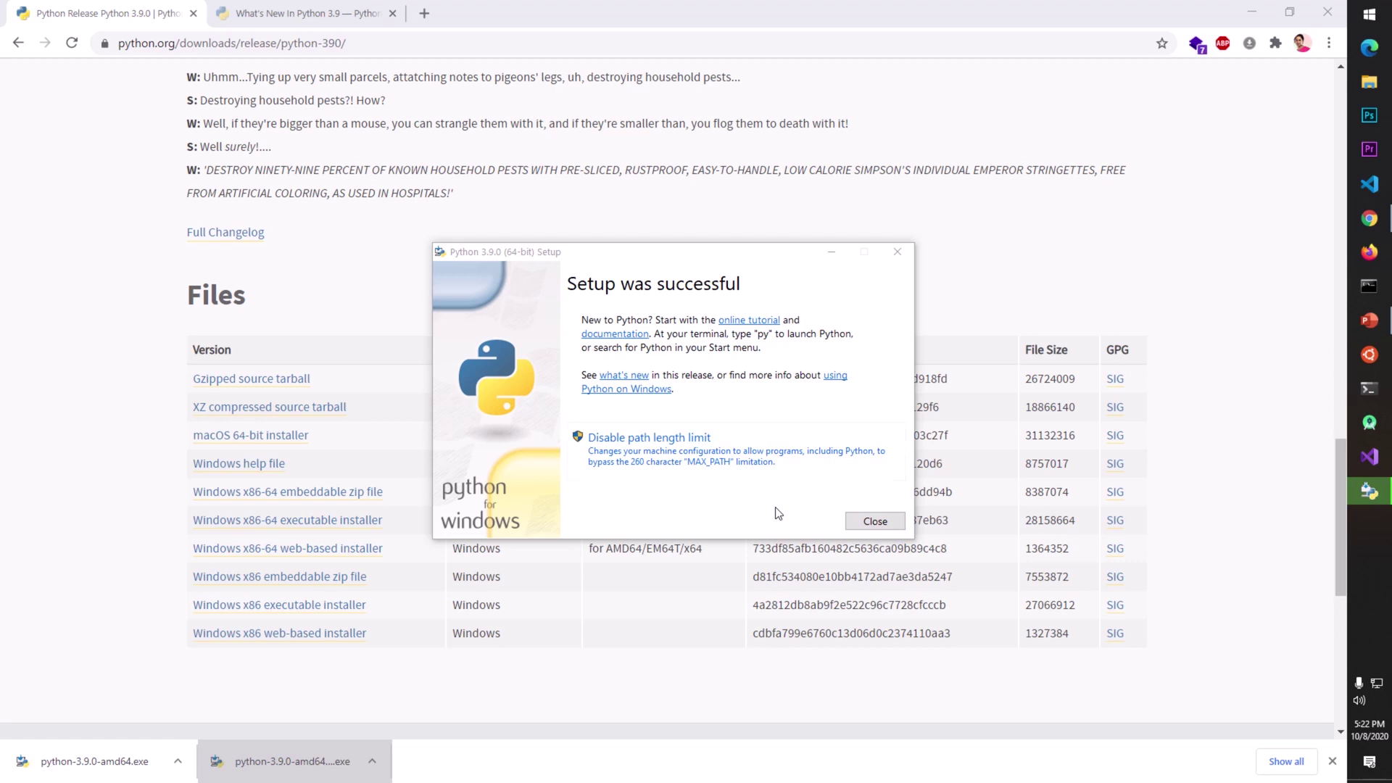
pyautogui.click(863, 522)
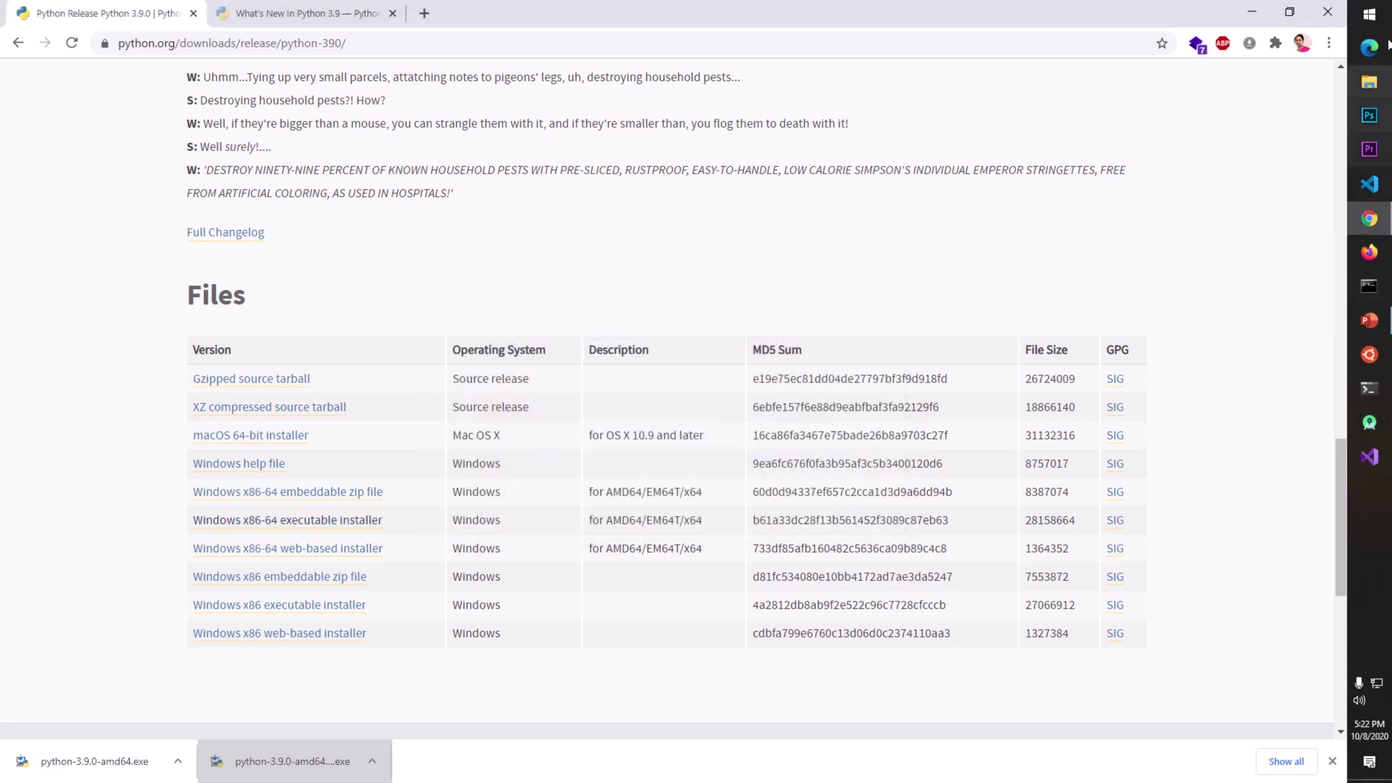
# - Launch the Python 3.9 (64-bit) console from the recently added apps, look at its prompt, and close it
pyautogui.click(1385, 9)
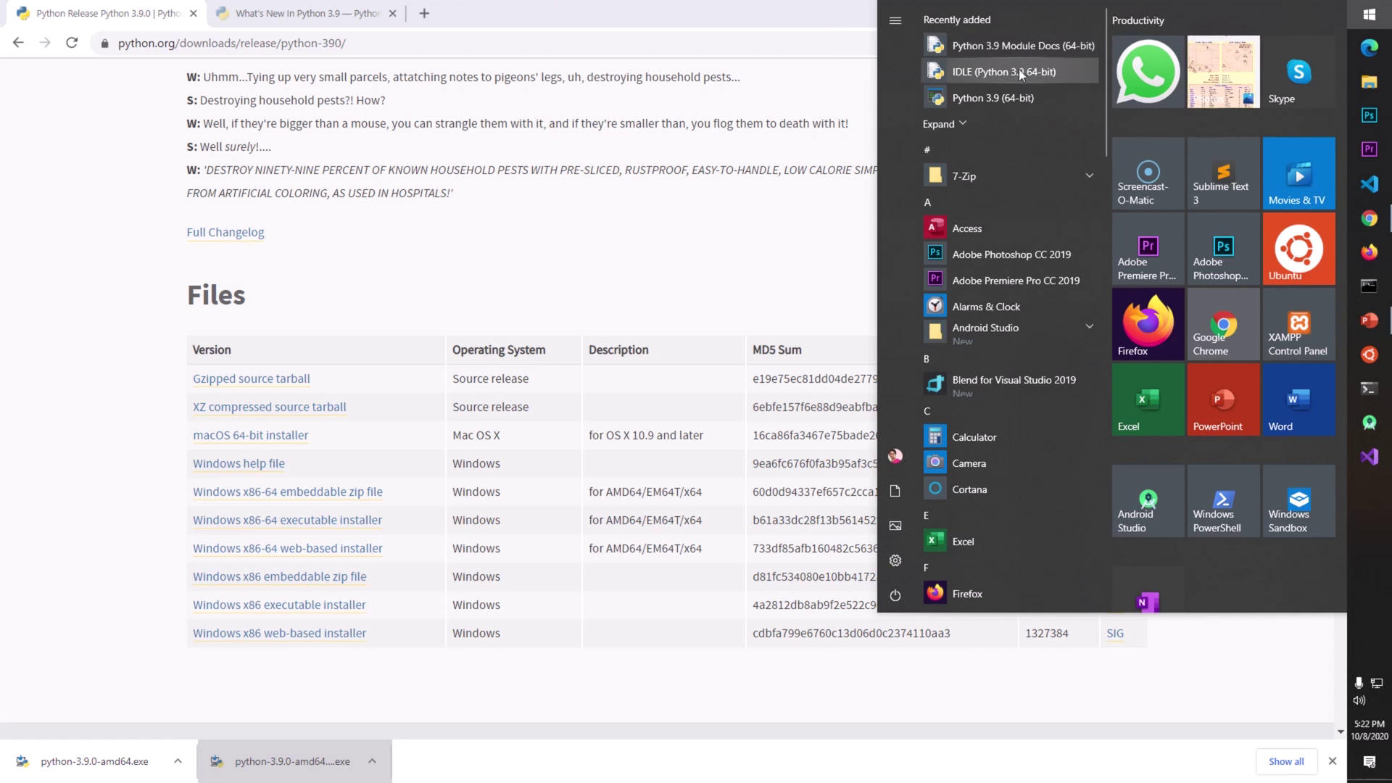
pyautogui.click(943, 124)
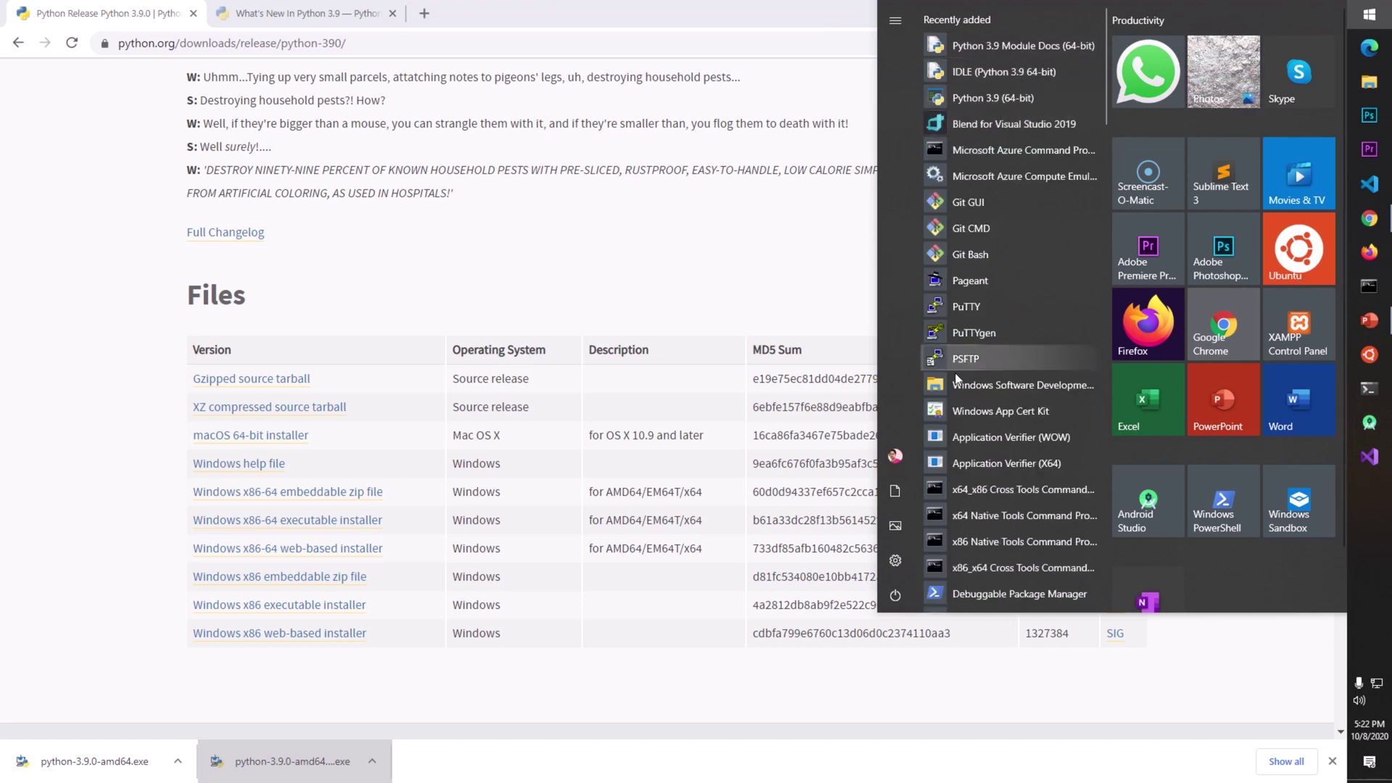
pyautogui.click(989, 99)
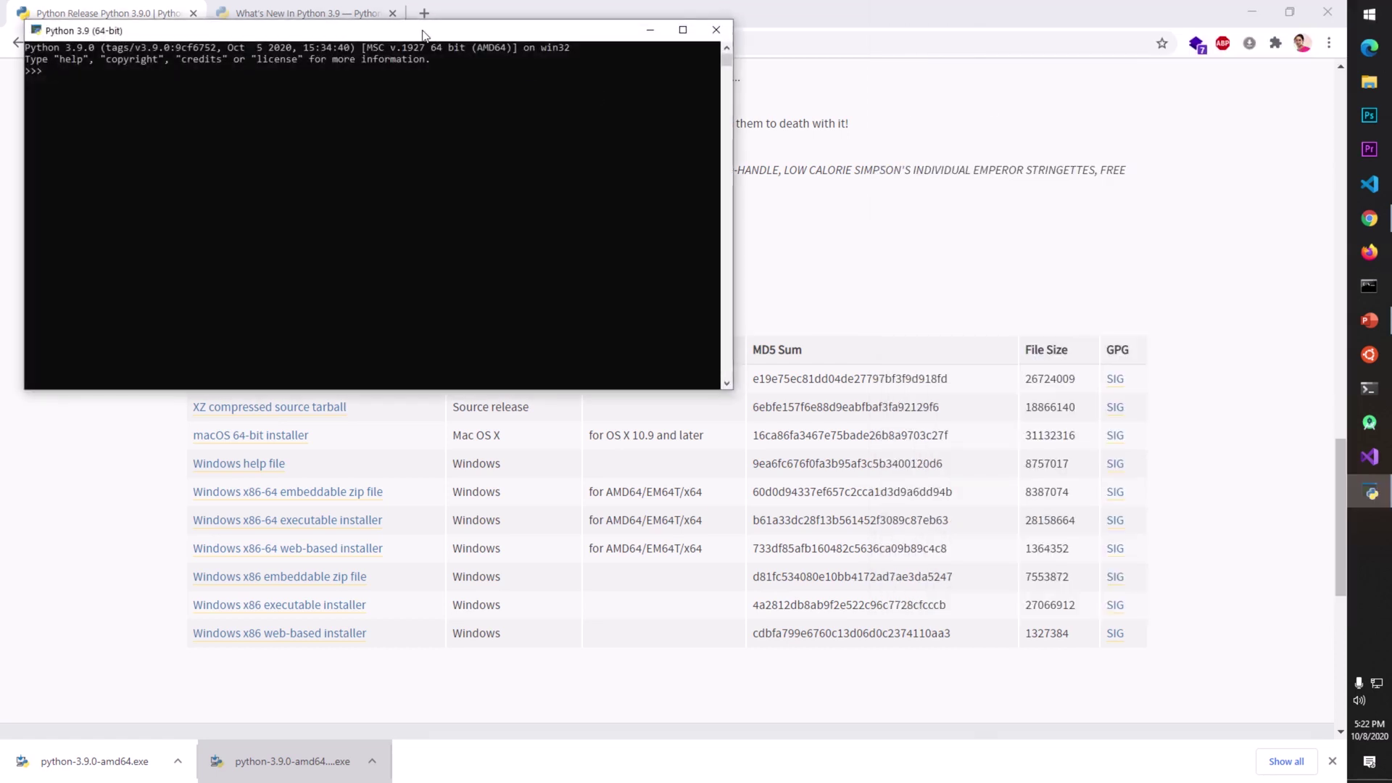
pyautogui.moveTo(423, 35); pyautogui.dragTo(755, 220)
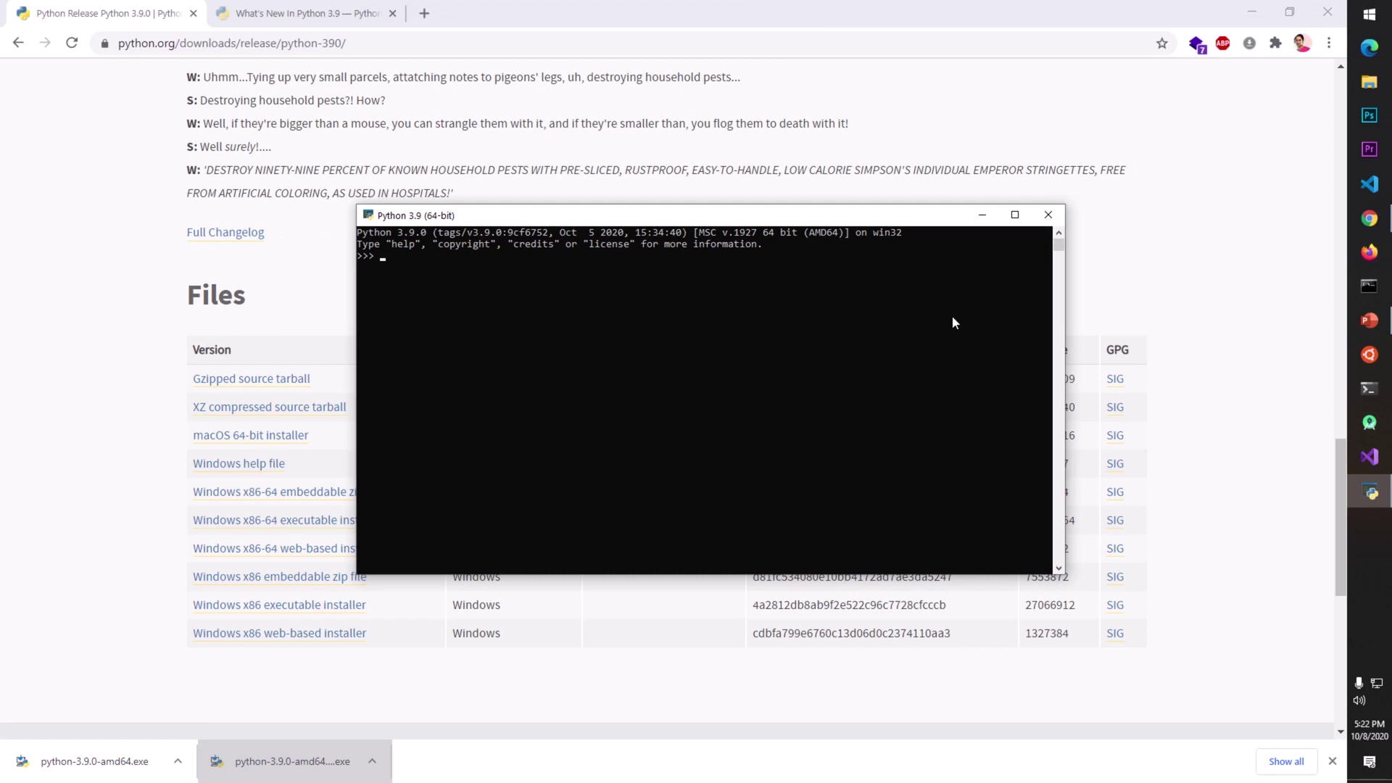
pyautogui.click(1048, 215)
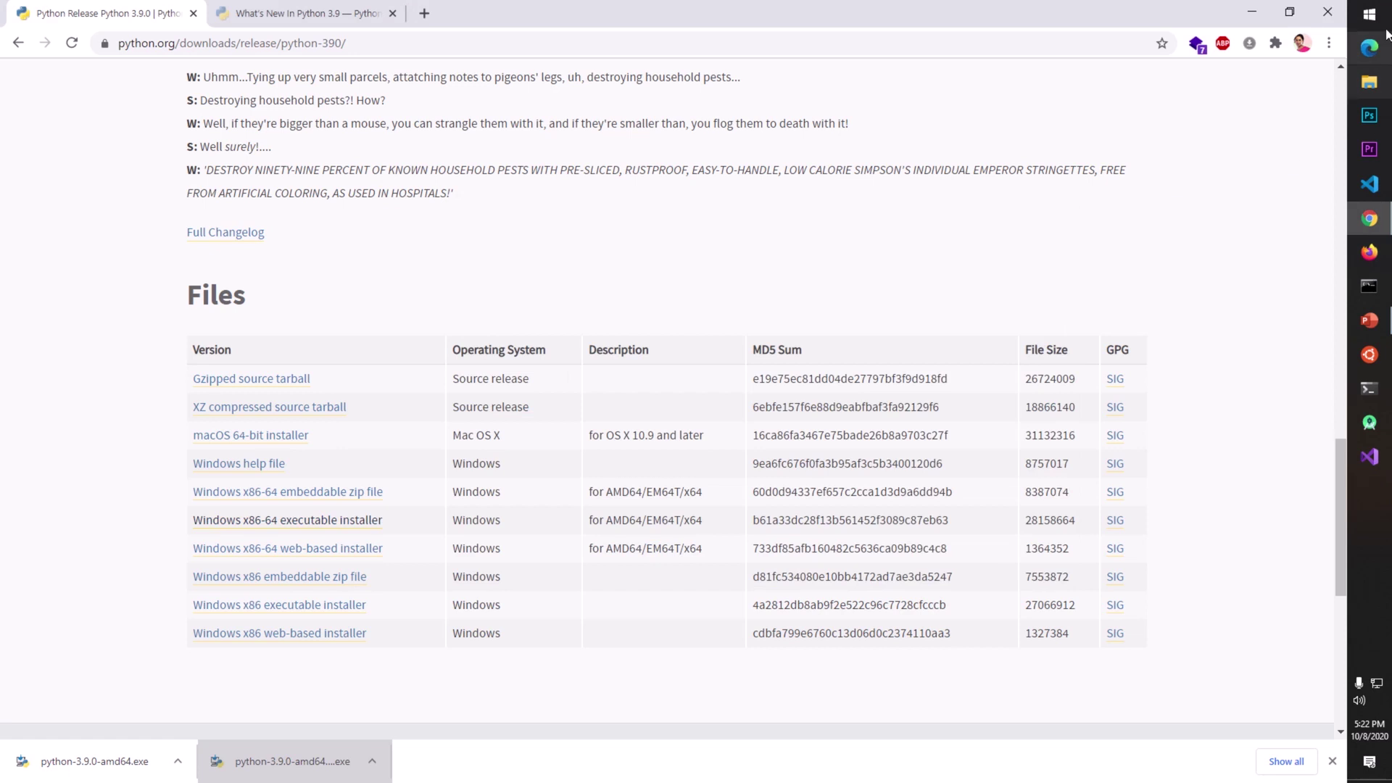
# - Open Python 3.9 Module Docs (64-bit), look through the Pydoc module index, and close both the browser and server windows
pyautogui.click(1369, 14)
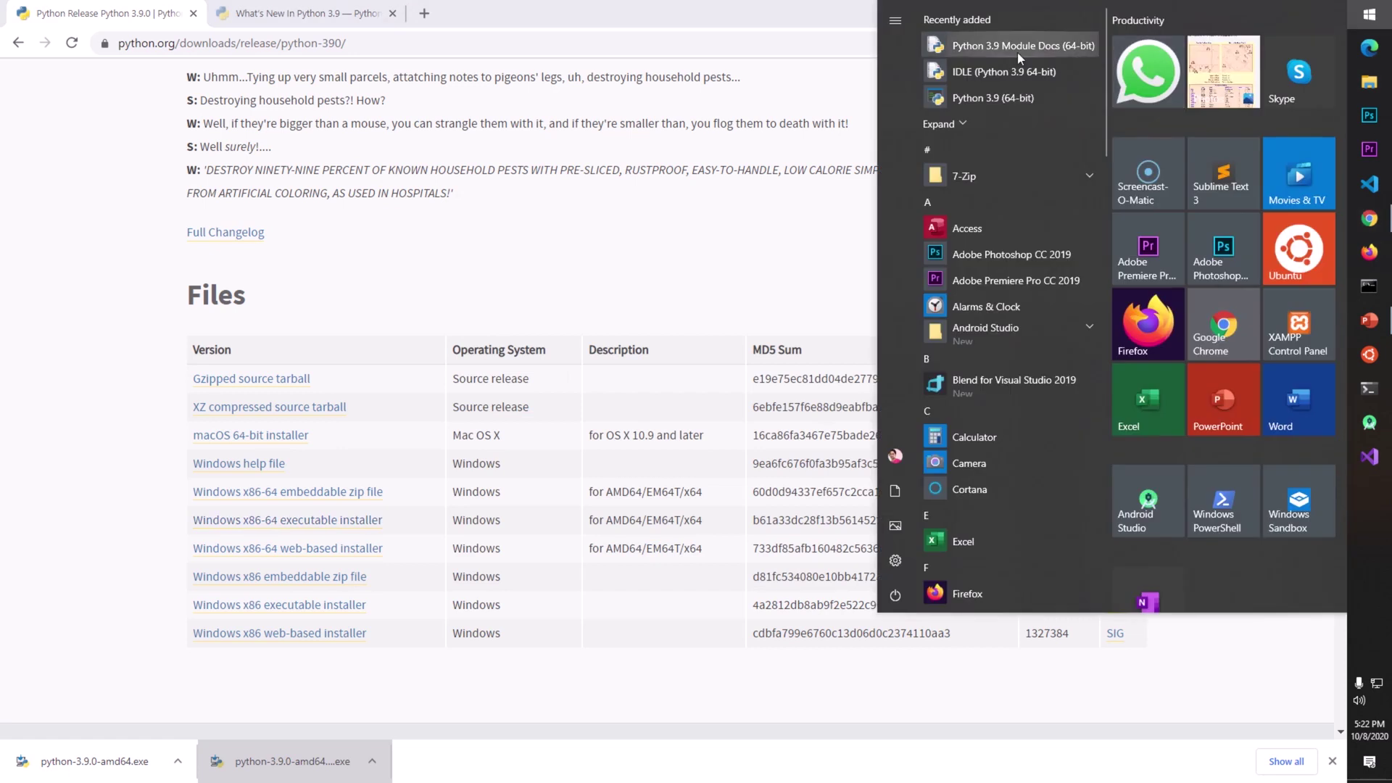
pyautogui.click(1017, 52)
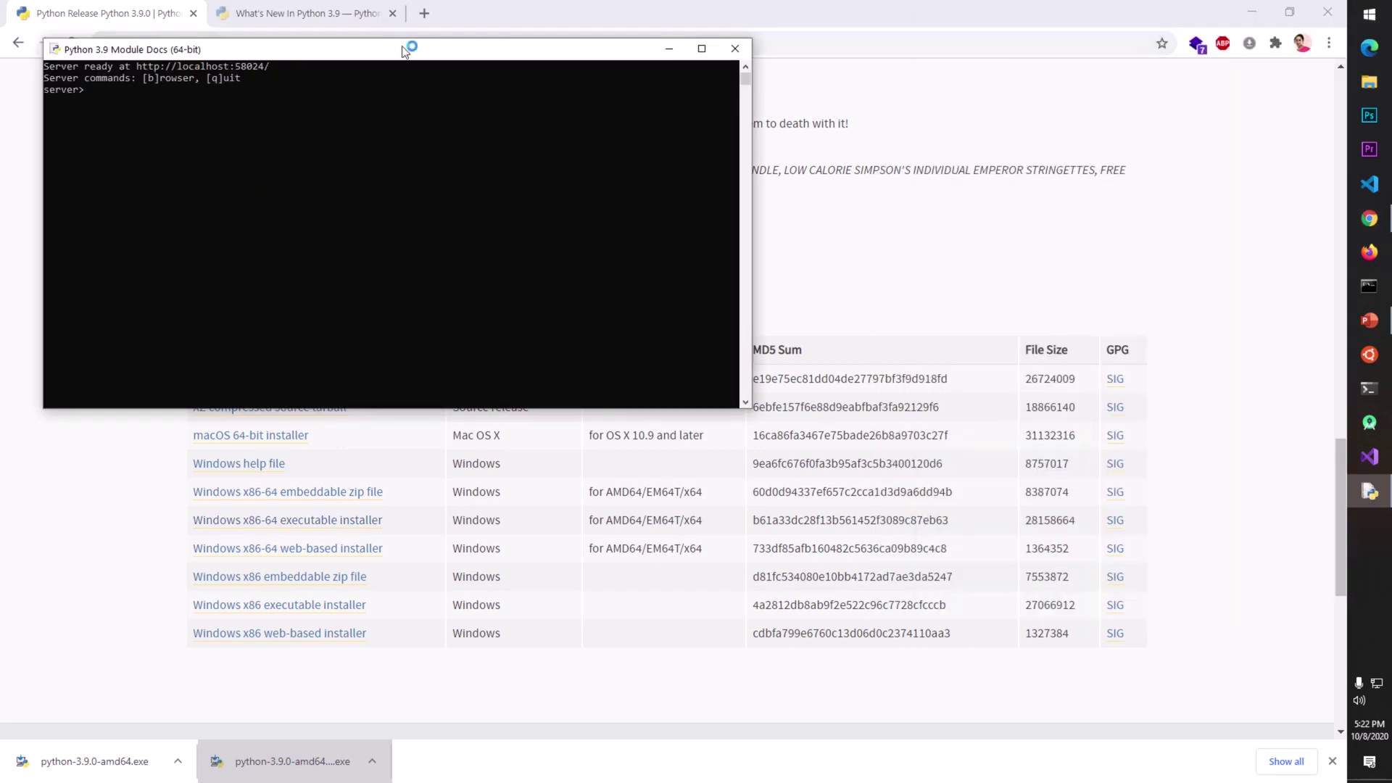
pyautogui.moveTo(404, 52); pyautogui.dragTo(763, 245)
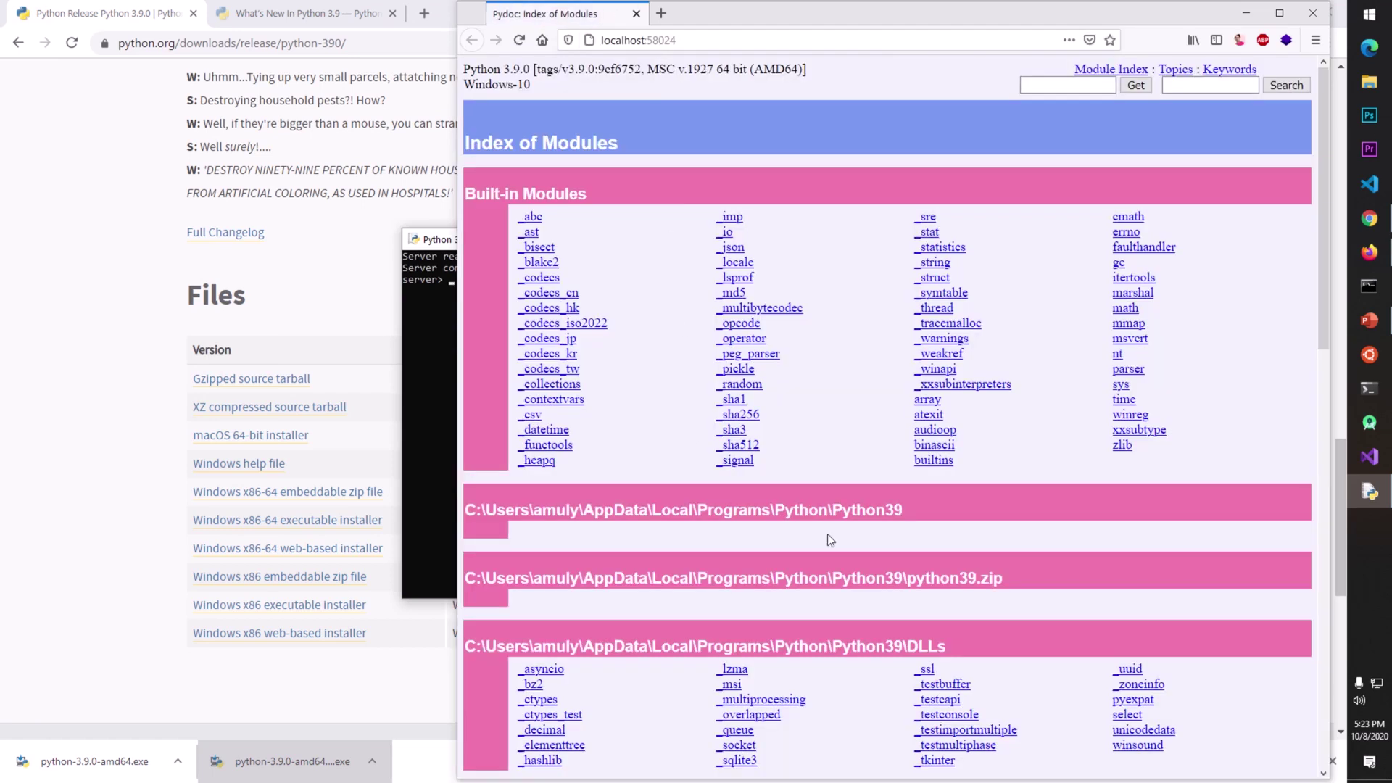
pyautogui.scroll(-15, 828, 538)
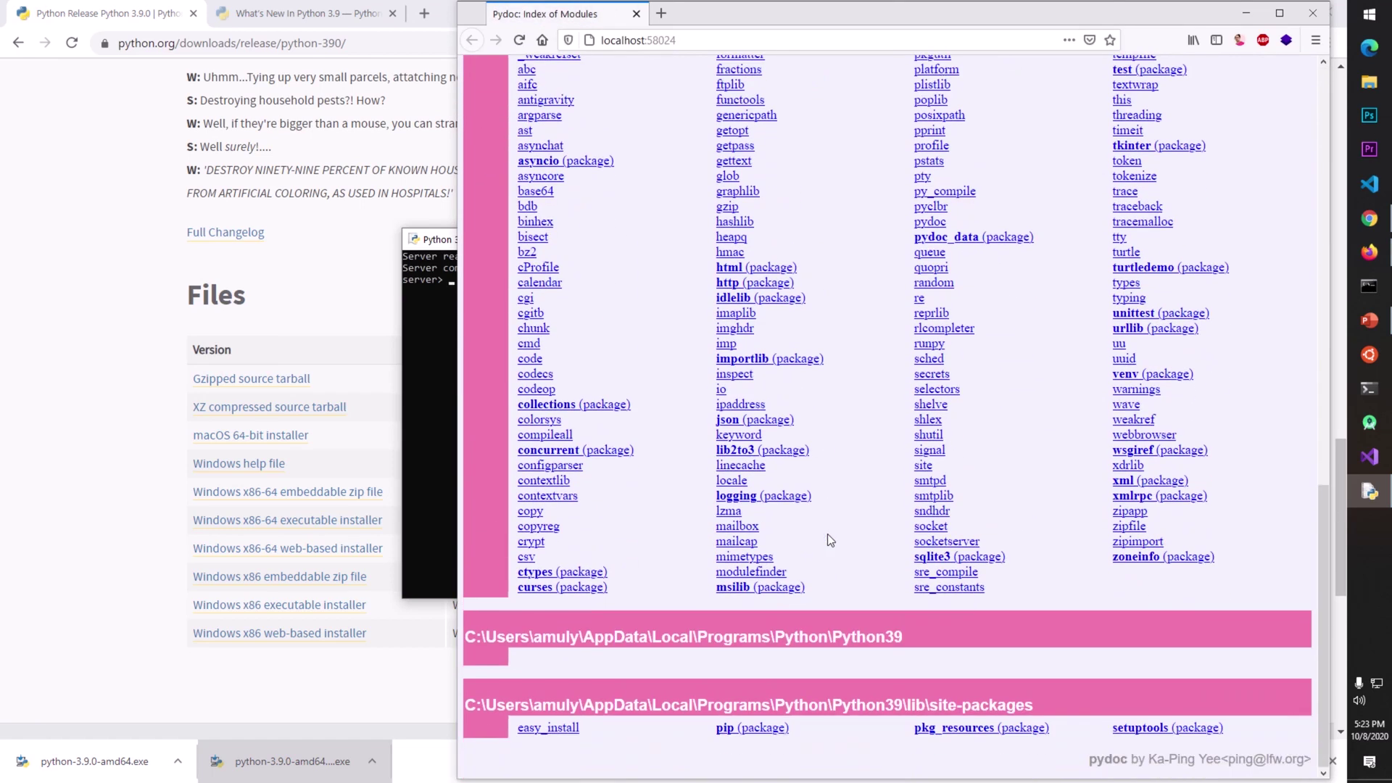
pyautogui.click(413, 464)
pyautogui.click(1312, 13)
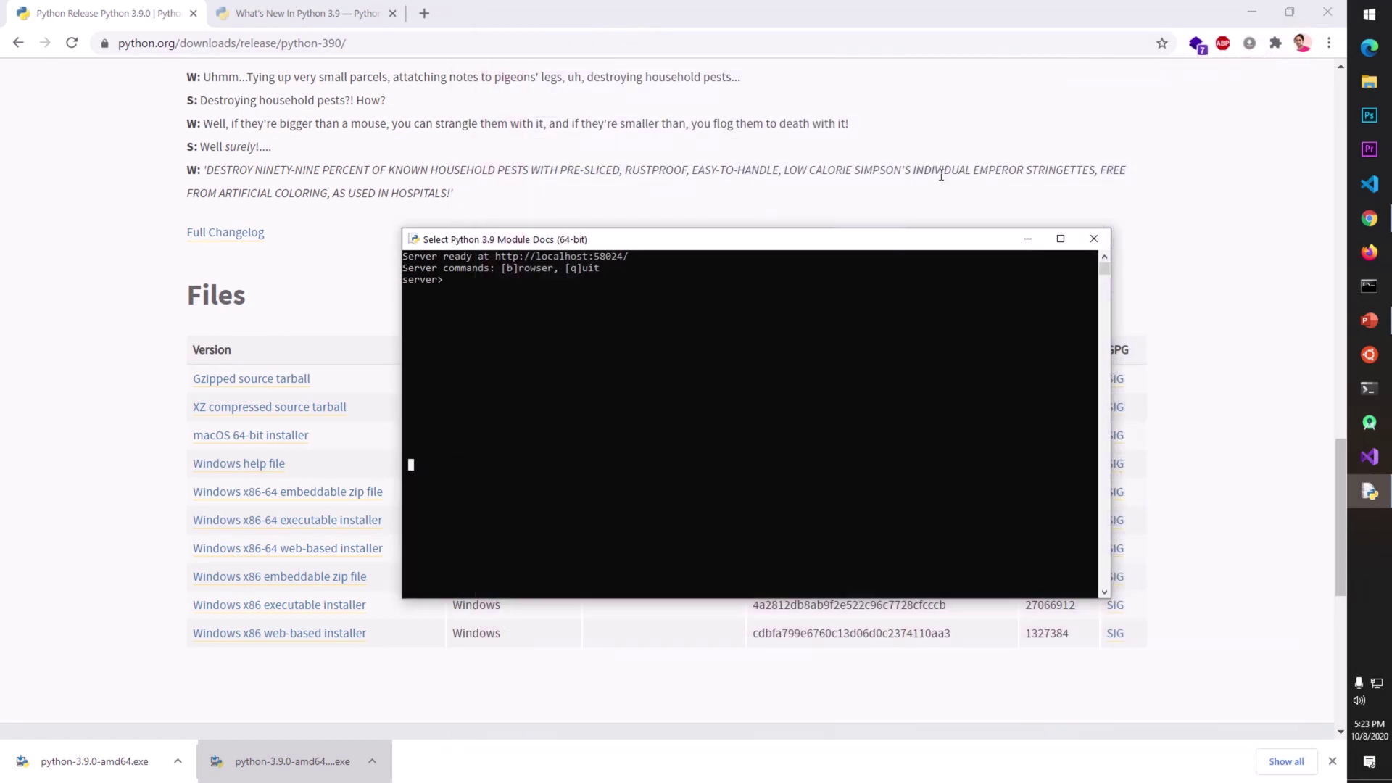
pyautogui.click(1085, 242)
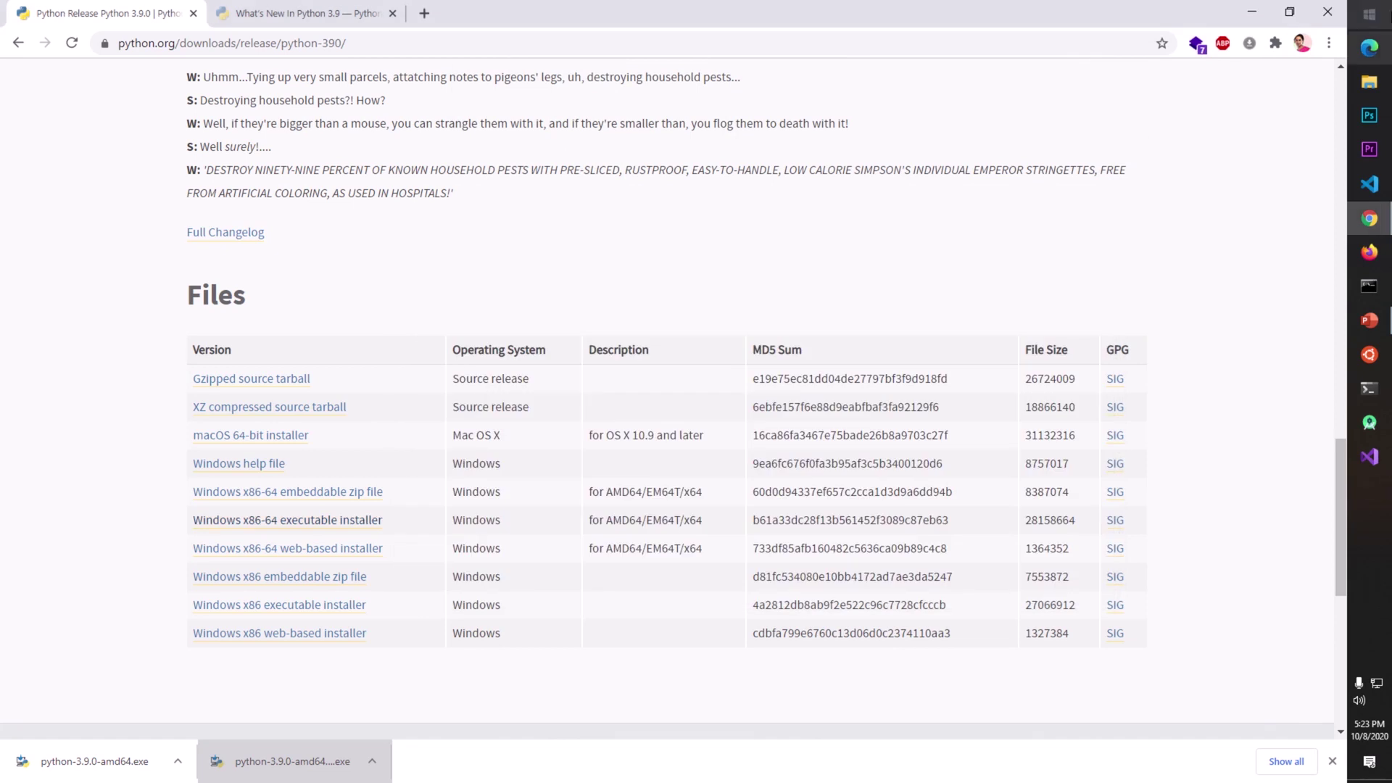
# - Launch IDLE (Python 3.9 64-bit) and move its shell window toward the middle of the desktop
pyautogui.press('super')
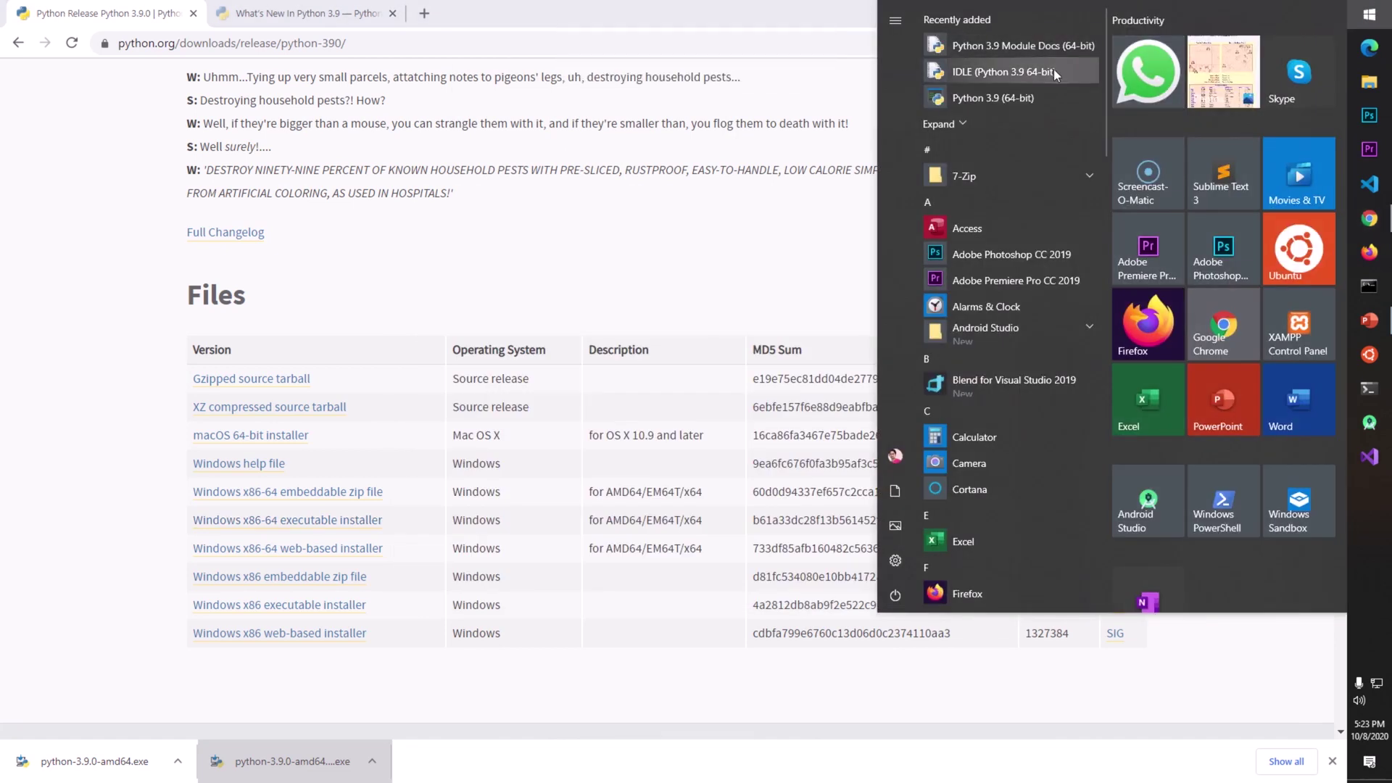
pyautogui.click(1053, 71)
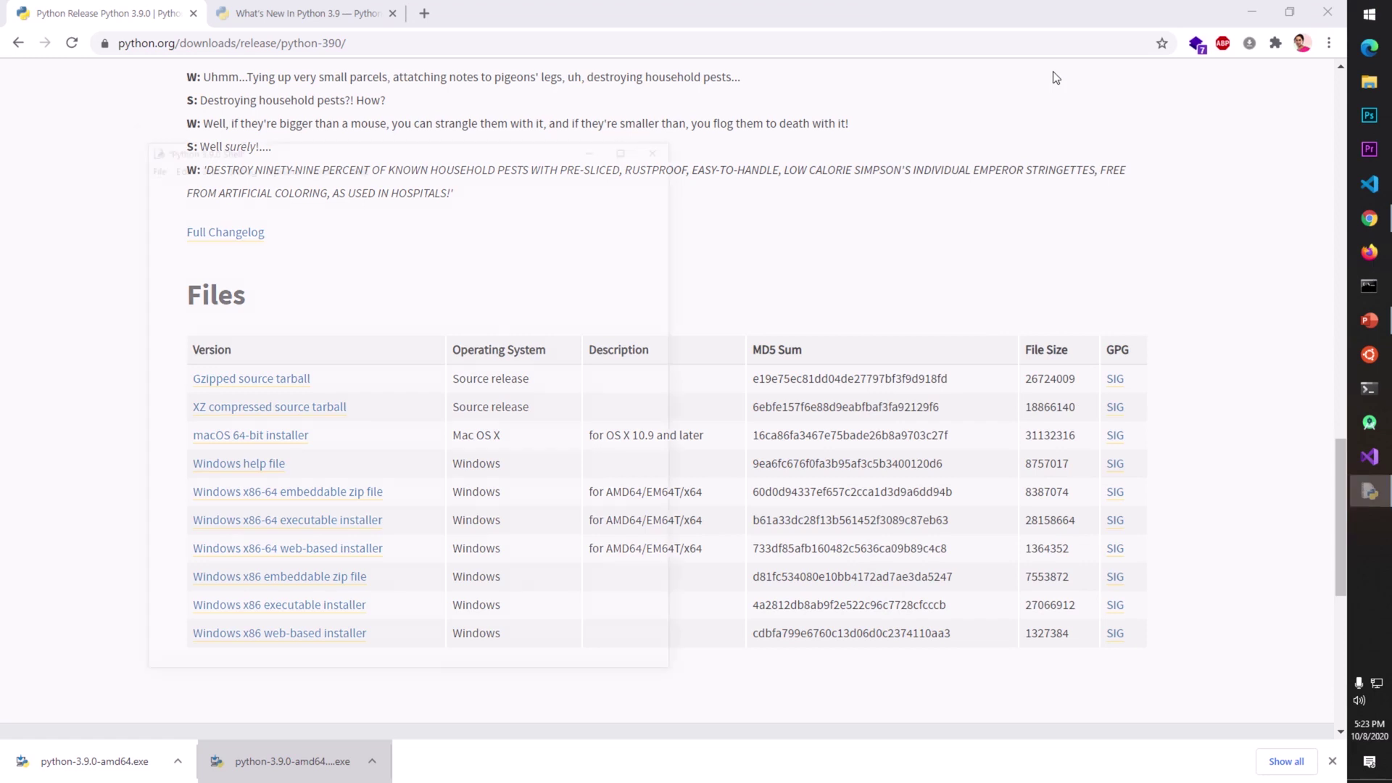
pyautogui.moveTo(428, 154); pyautogui.dragTo(728, 150)
# - Search the installed apps for idle, pin IDLE (Python 3.9 64-bit) to the taskbar, and return to the shell
pyautogui.press('super')
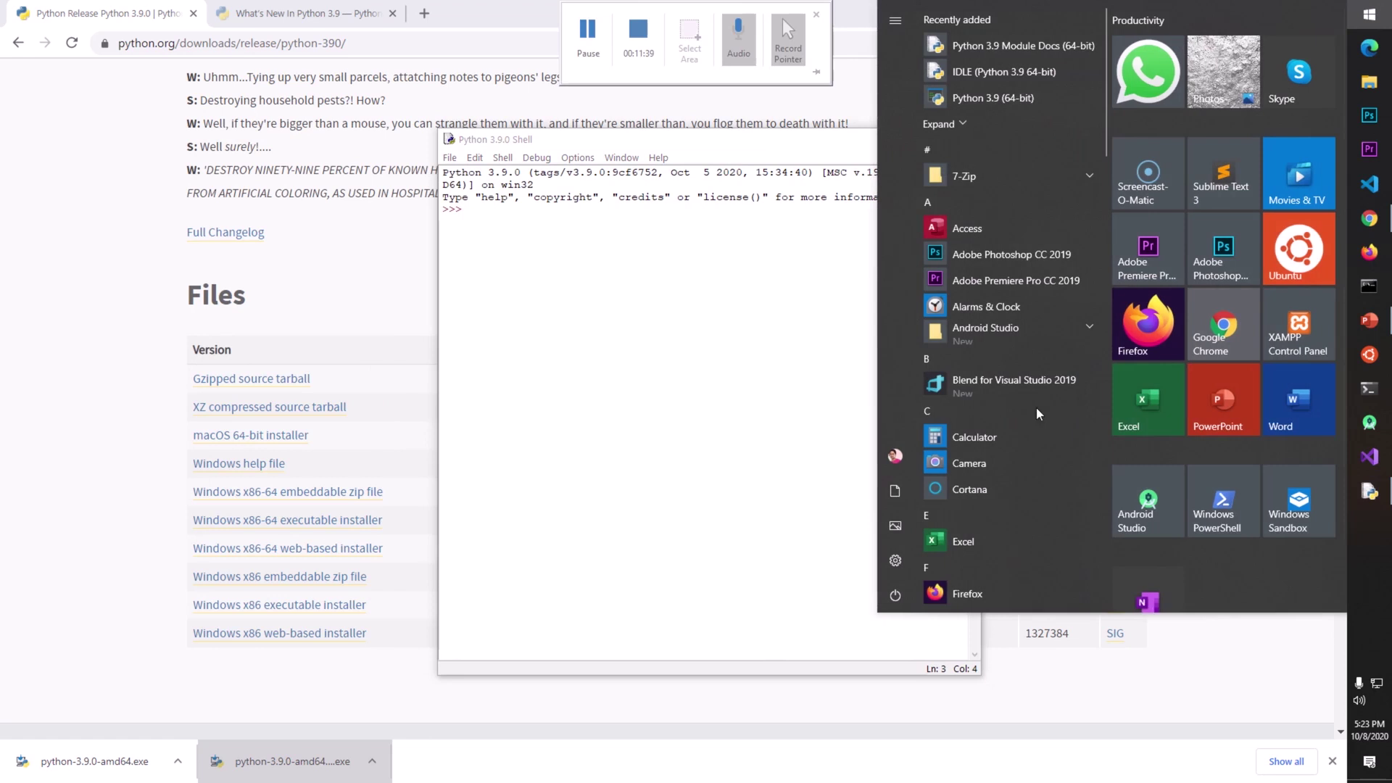
pyautogui.write('idle')
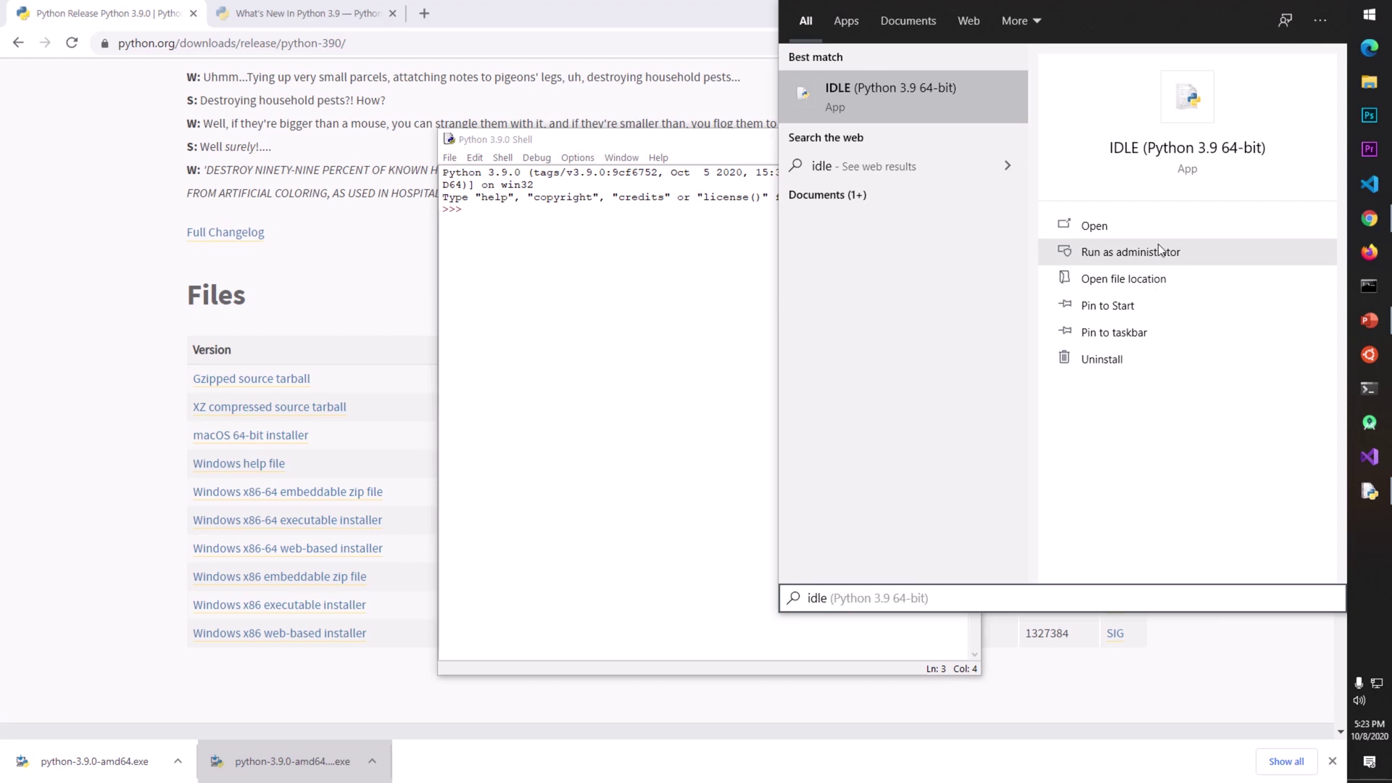
pyautogui.click(1124, 332)
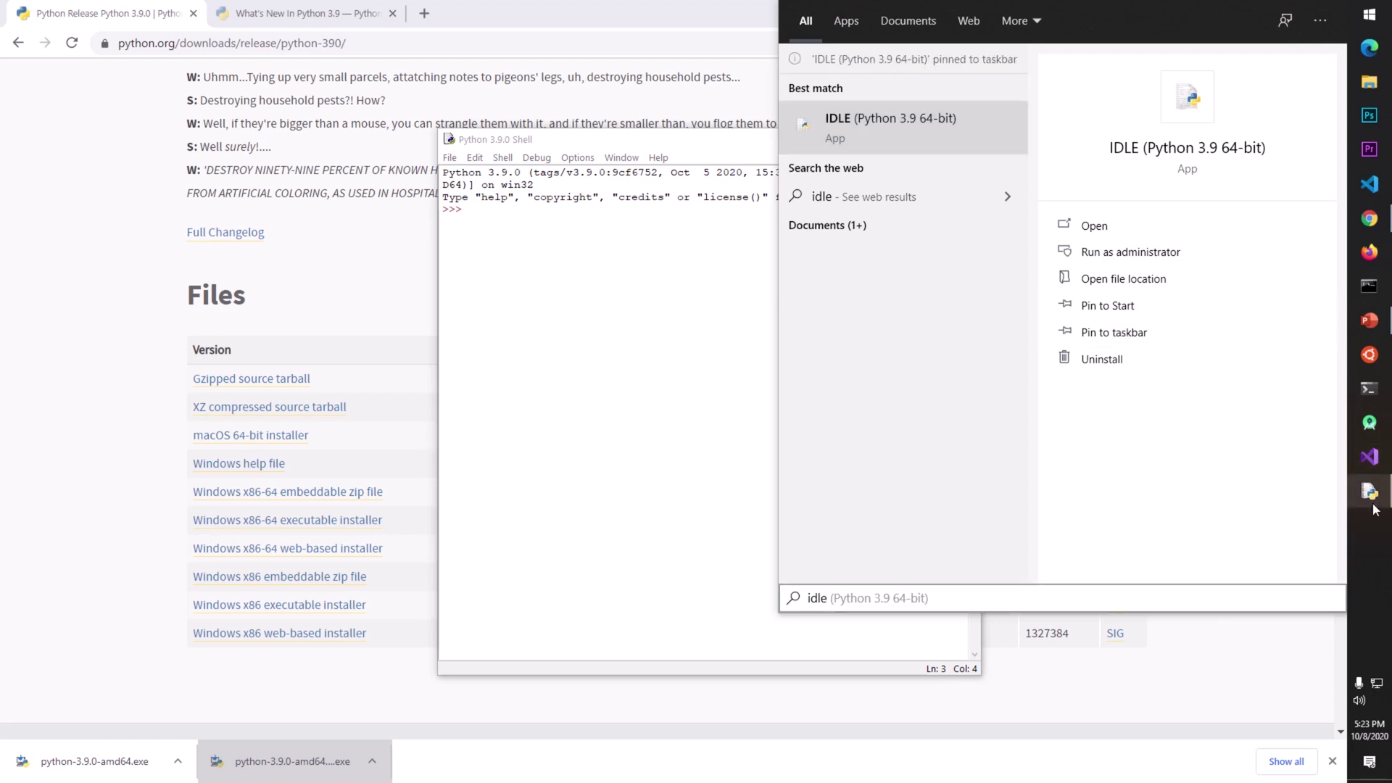
pyautogui.click(683, 376)
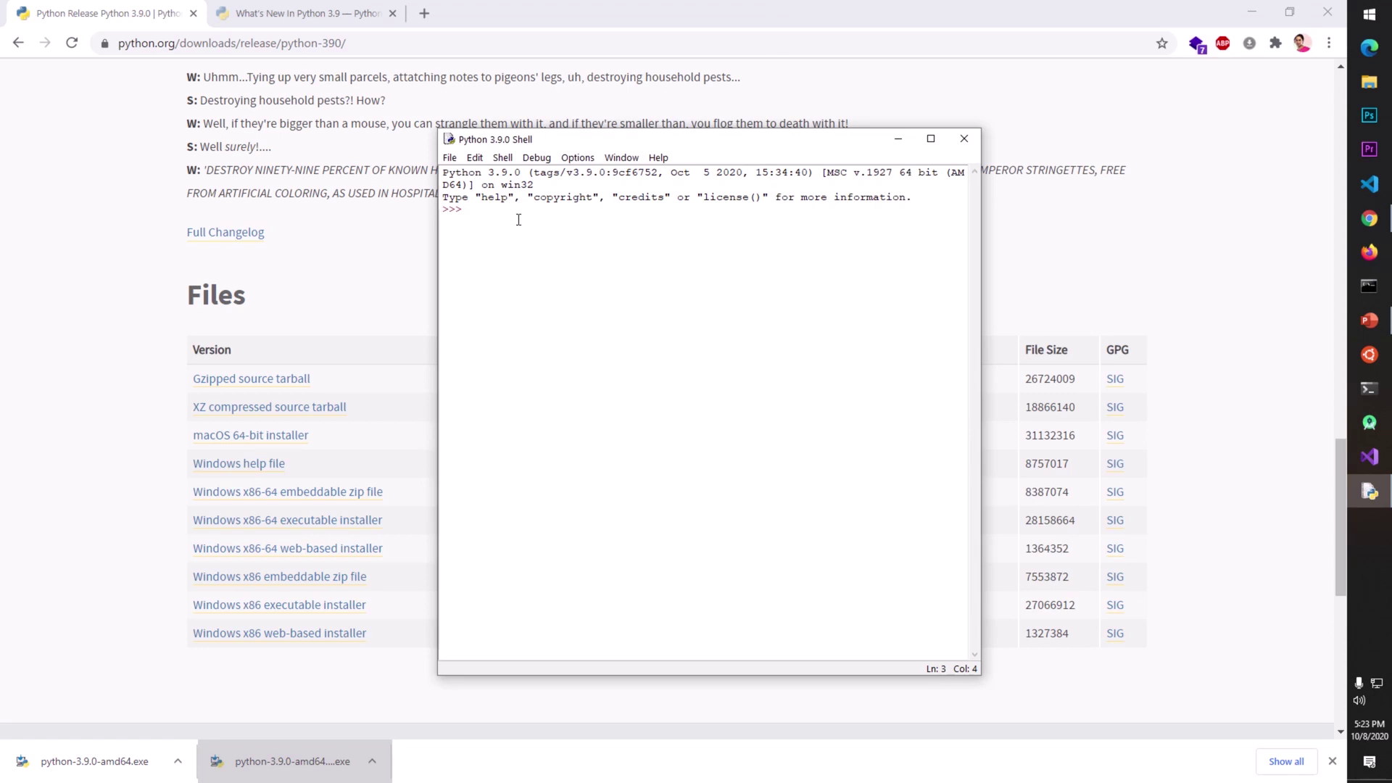
# - Run print("Hello World") in the IDLE shell and close the shell after highlighting its startup text
pyautogui.write('print()')
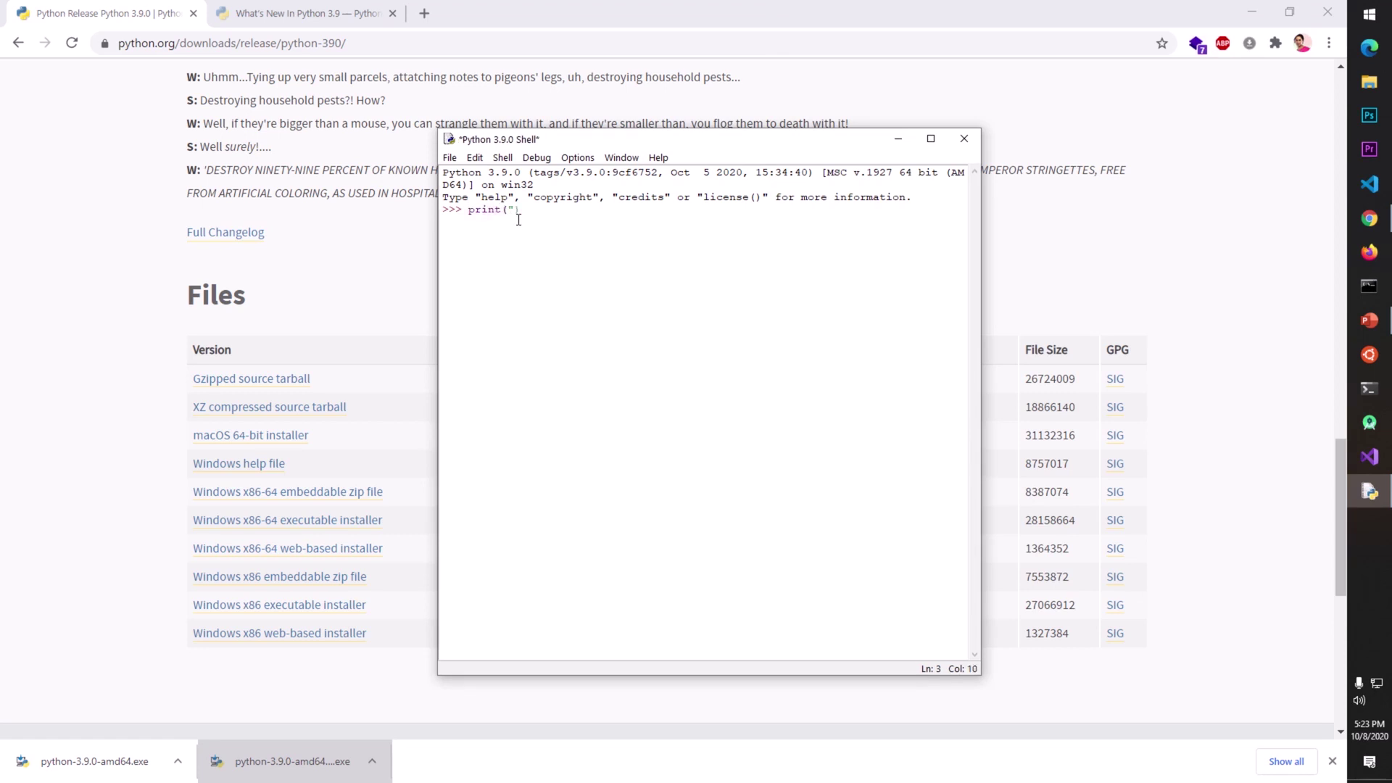
pyautogui.write('Hello World)"')
pyautogui.press('Return')
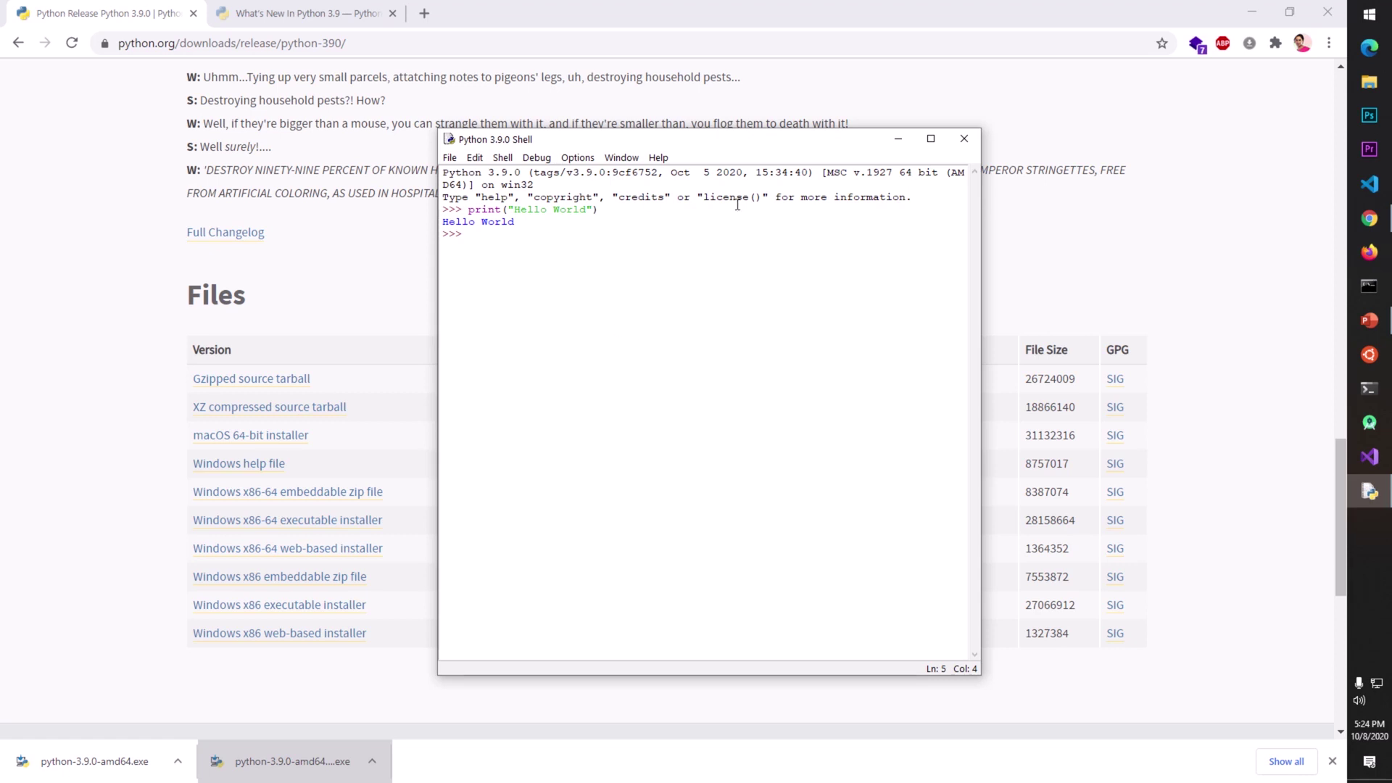
pyautogui.moveTo(915, 198); pyautogui.dragTo(441, 169)
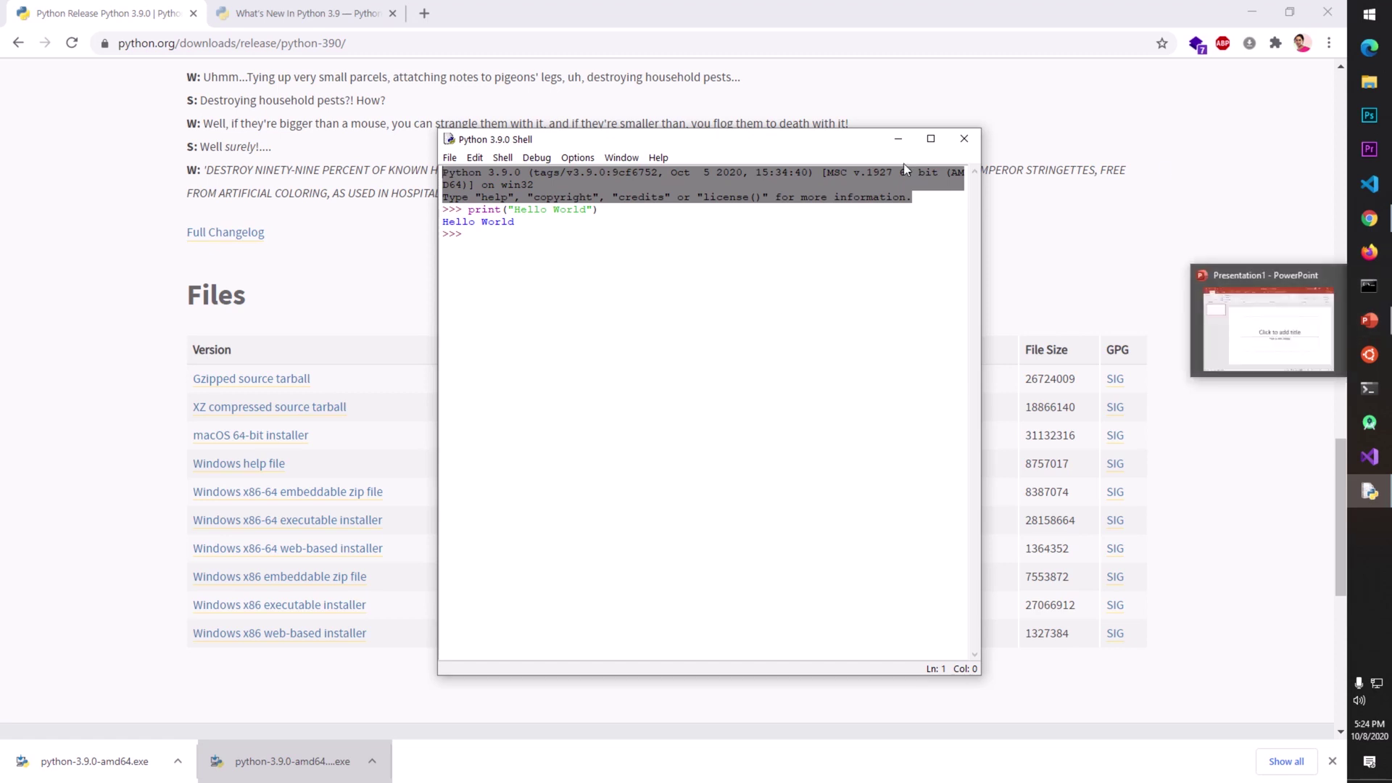
pyautogui.click(963, 139)
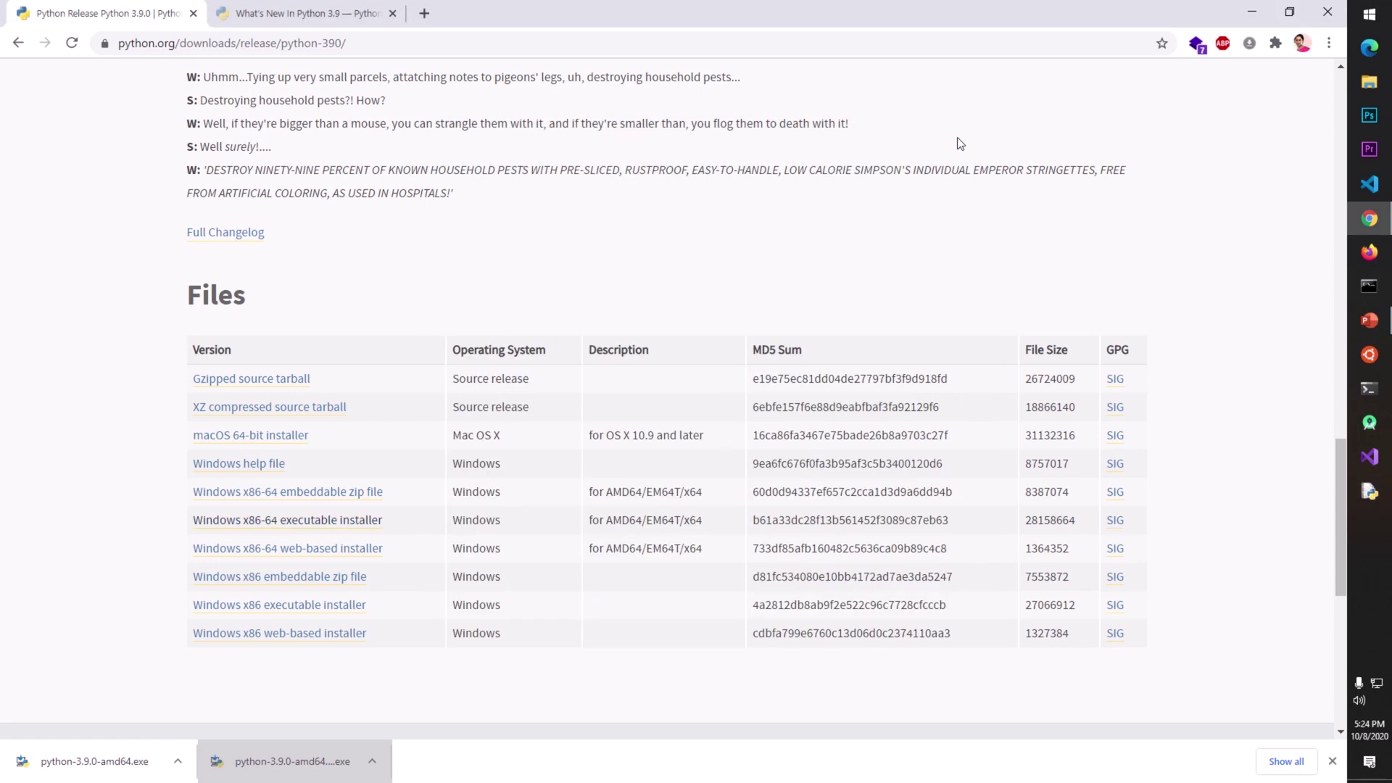
# - Open Command Prompt and check the installed Python version with both py -V and python -V
pyautogui.click(1368, 290)
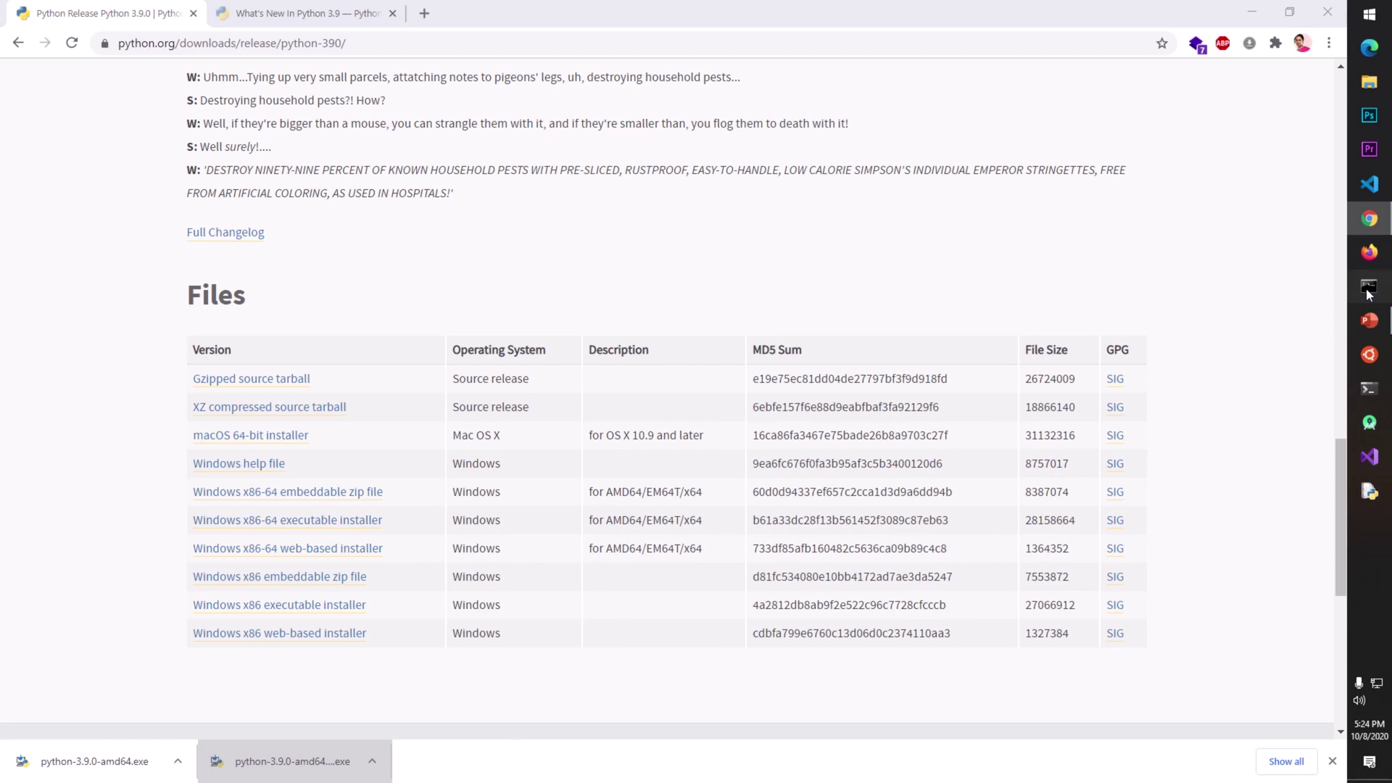
pyautogui.moveTo(830, 229); pyautogui.dragTo(697, 232)
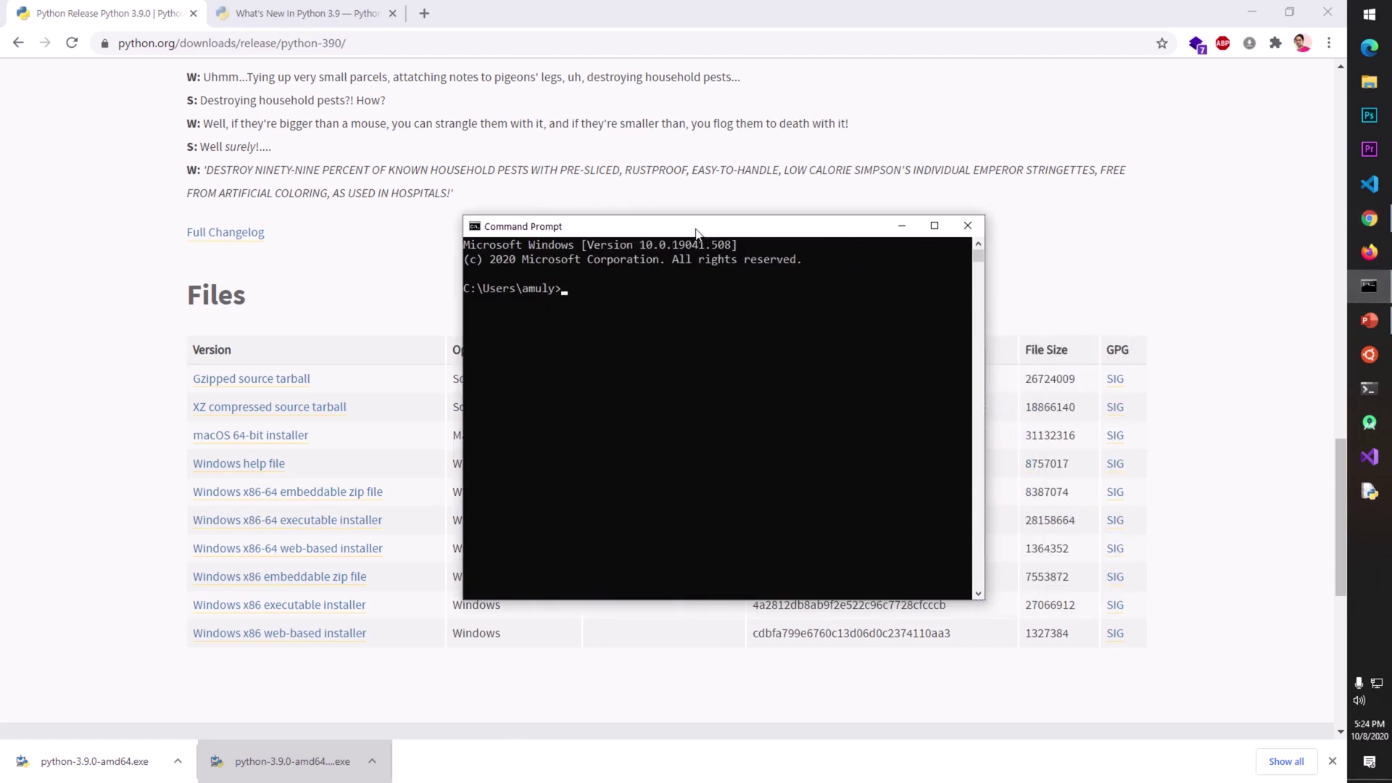
pyautogui.write('py -V')
pyautogui.press('Return')
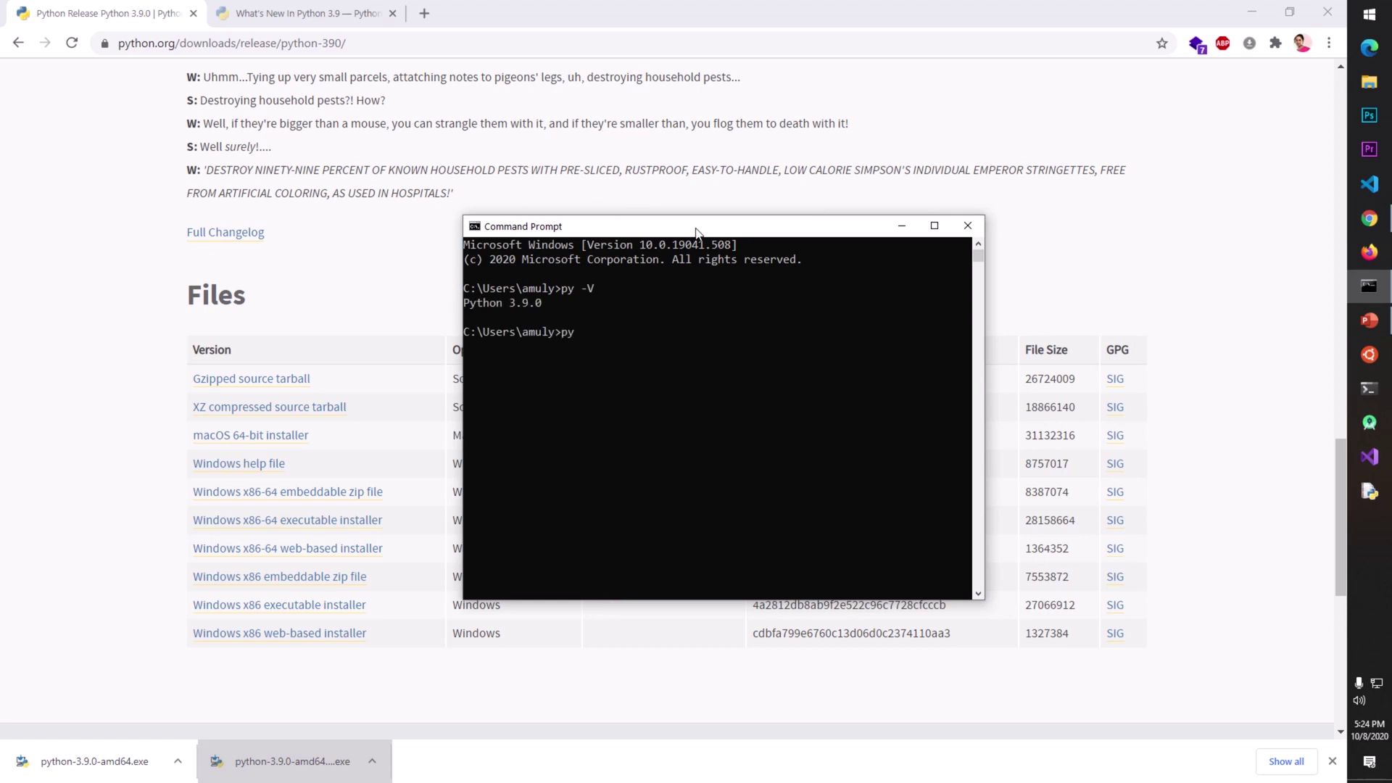
pyautogui.write('python -V')
pyautogui.press('Return')
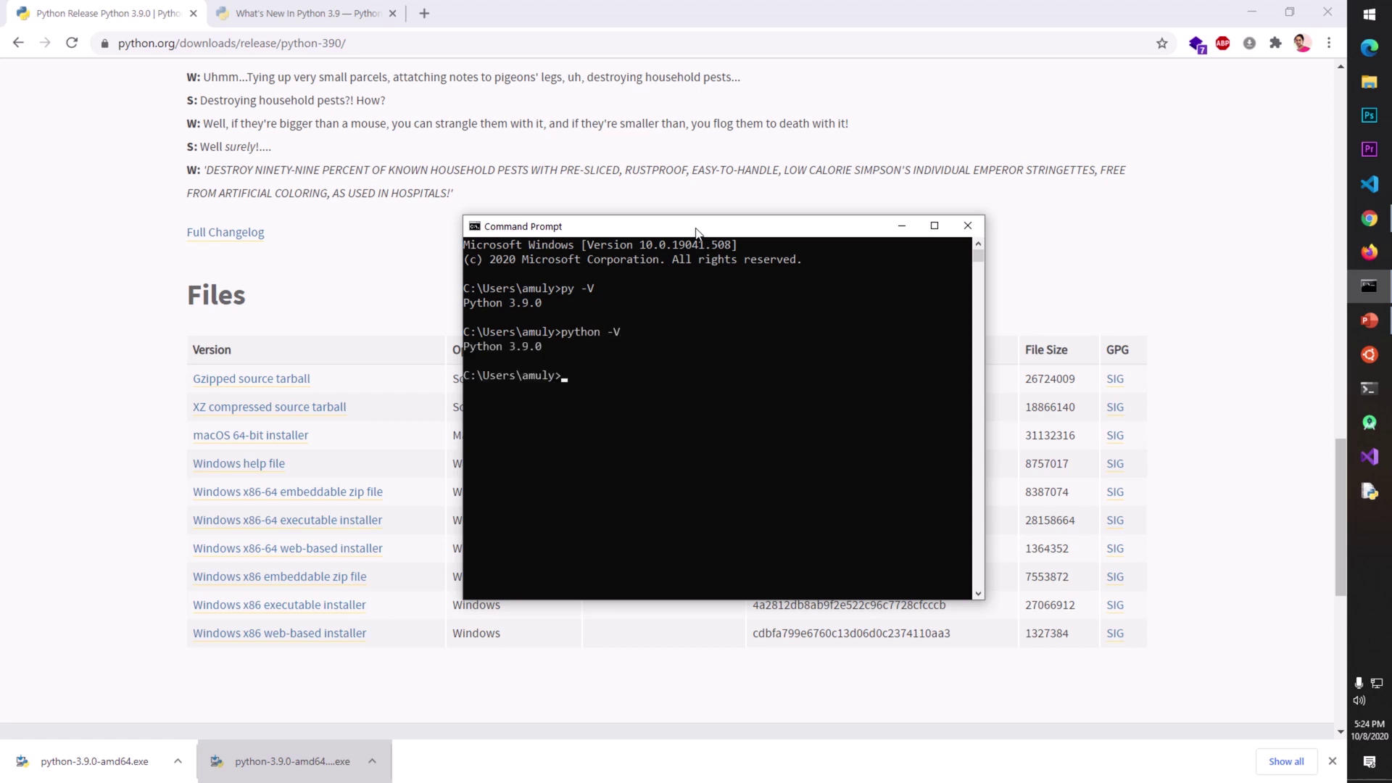
# - Check the installed Python version with both py --version and python --version
pyautogui.write('py --version')
pyautogui.press('Return')
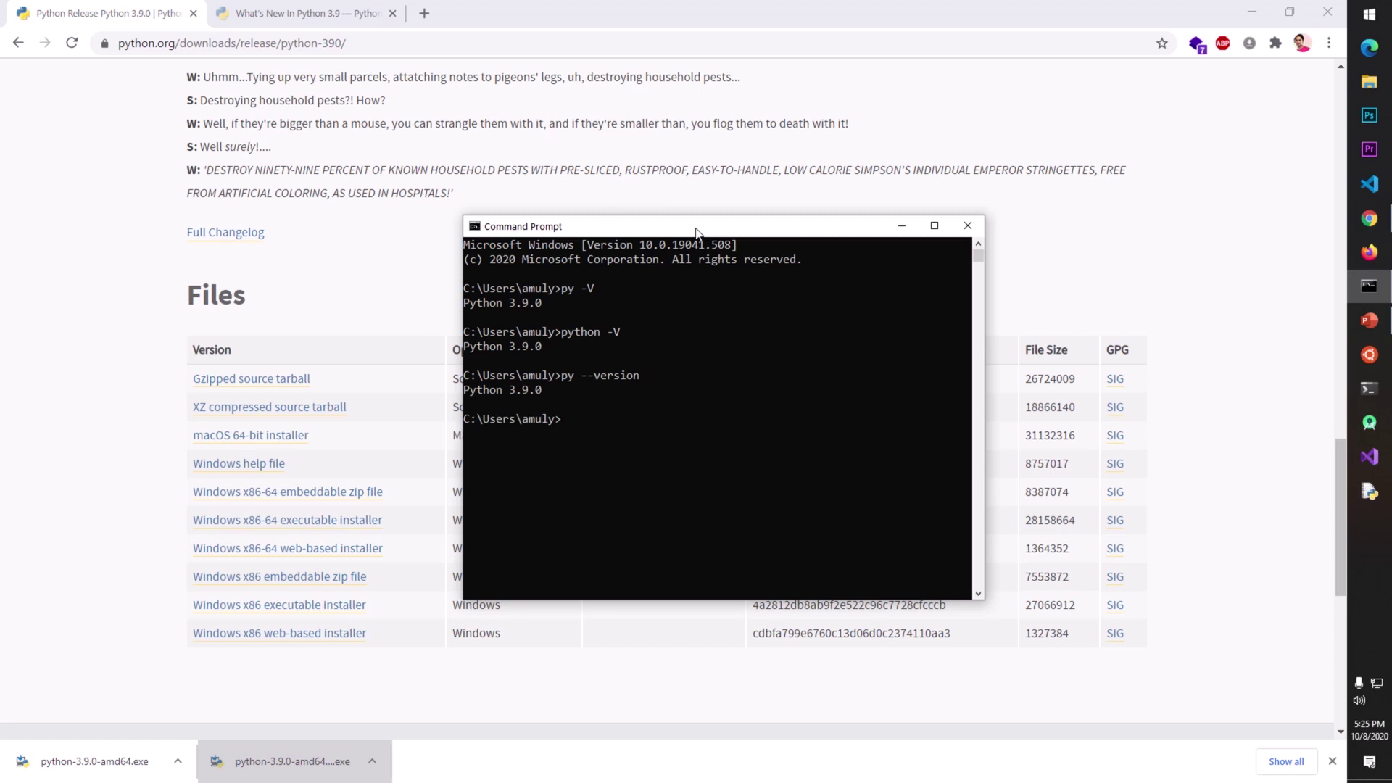
pyautogui.write('python --version')
pyautogui.press('Return')
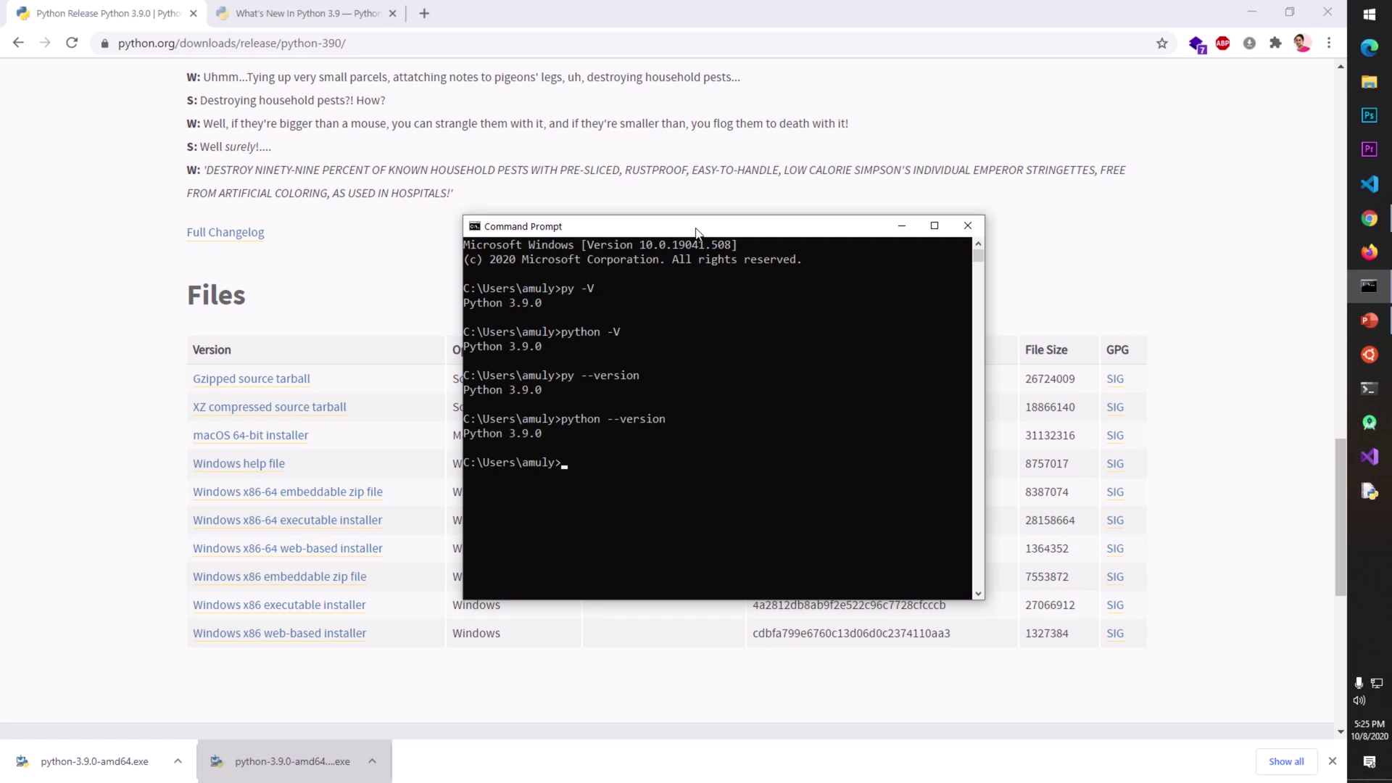
# - Start the Python interpreter with py and run print("Hello world") in it
pyautogui.write('py')
pyautogui.press('Return')
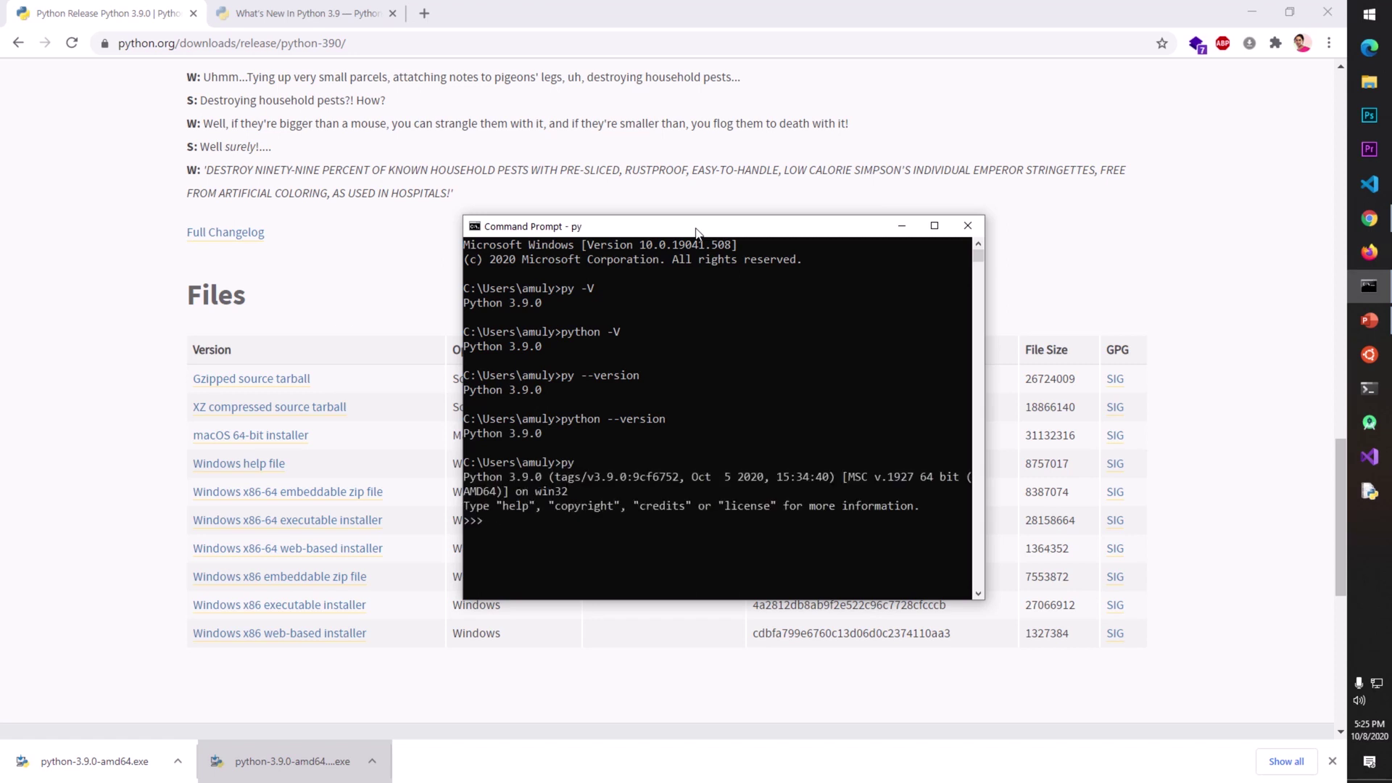
pyautogui.write('exit()')
pyautogui.press('BackSpace')
pyautogui.press('BackSpace')
pyautogui.press('BackSpace')
pyautogui.press('BackSpace')
pyautogui.press('BackSpace')
pyautogui.press('BackSpace')
pyautogui.write('print()')
pyautogui.press('Left')
pyautogui.write('"Hello world"')
pyautogui.press('Return')
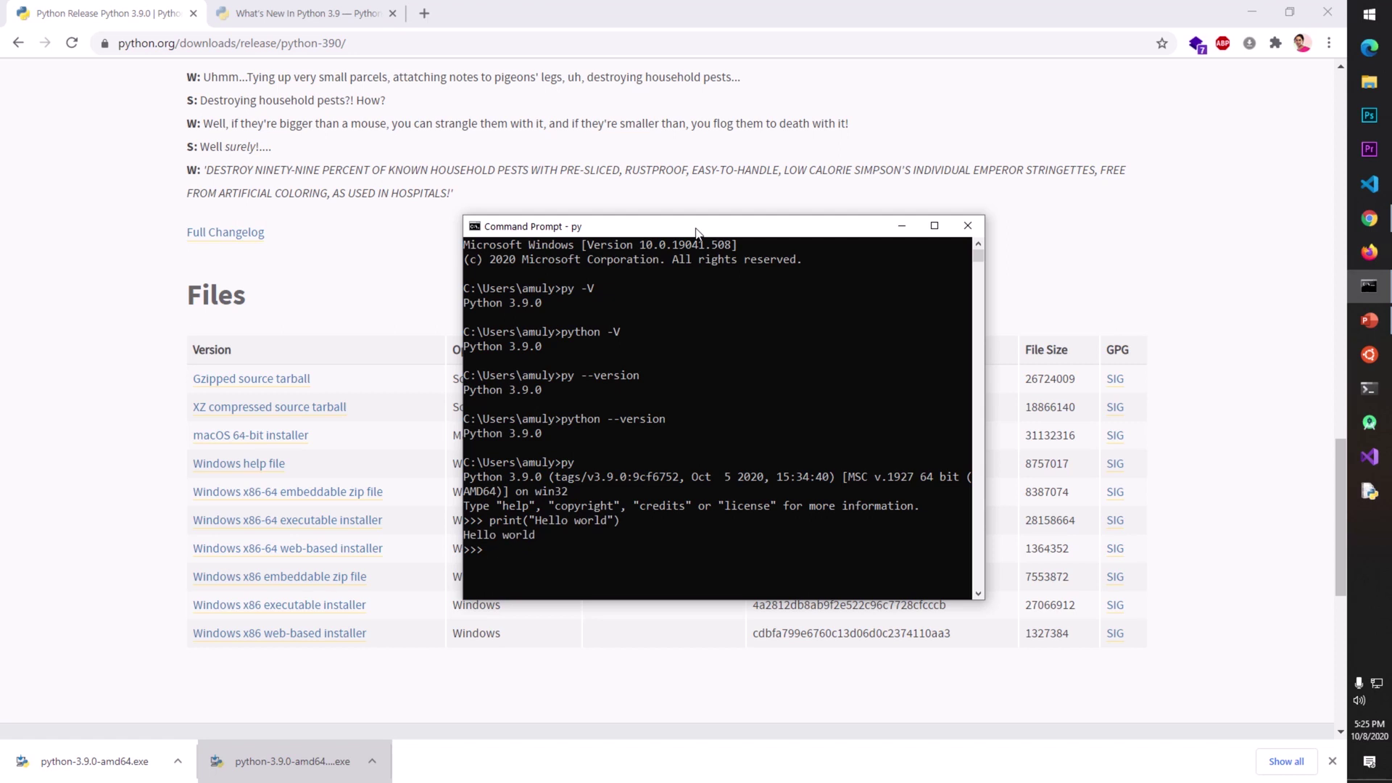
# - Exit the Python interpreter with exit() and clear the Command Prompt screen with cls
pyautogui.write('exit()')
pyautogui.press('Return')
pyautogui.write('cls')
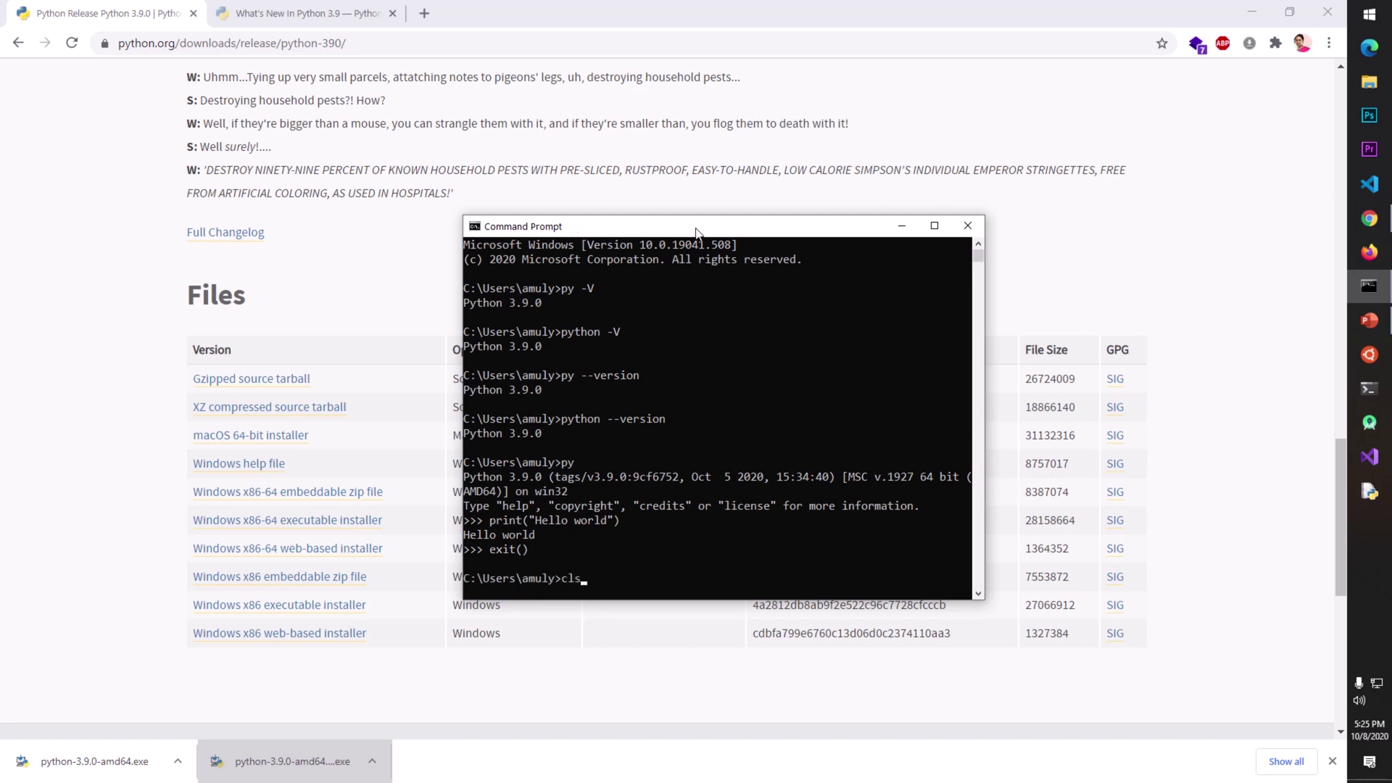
pyautogui.press('Return')
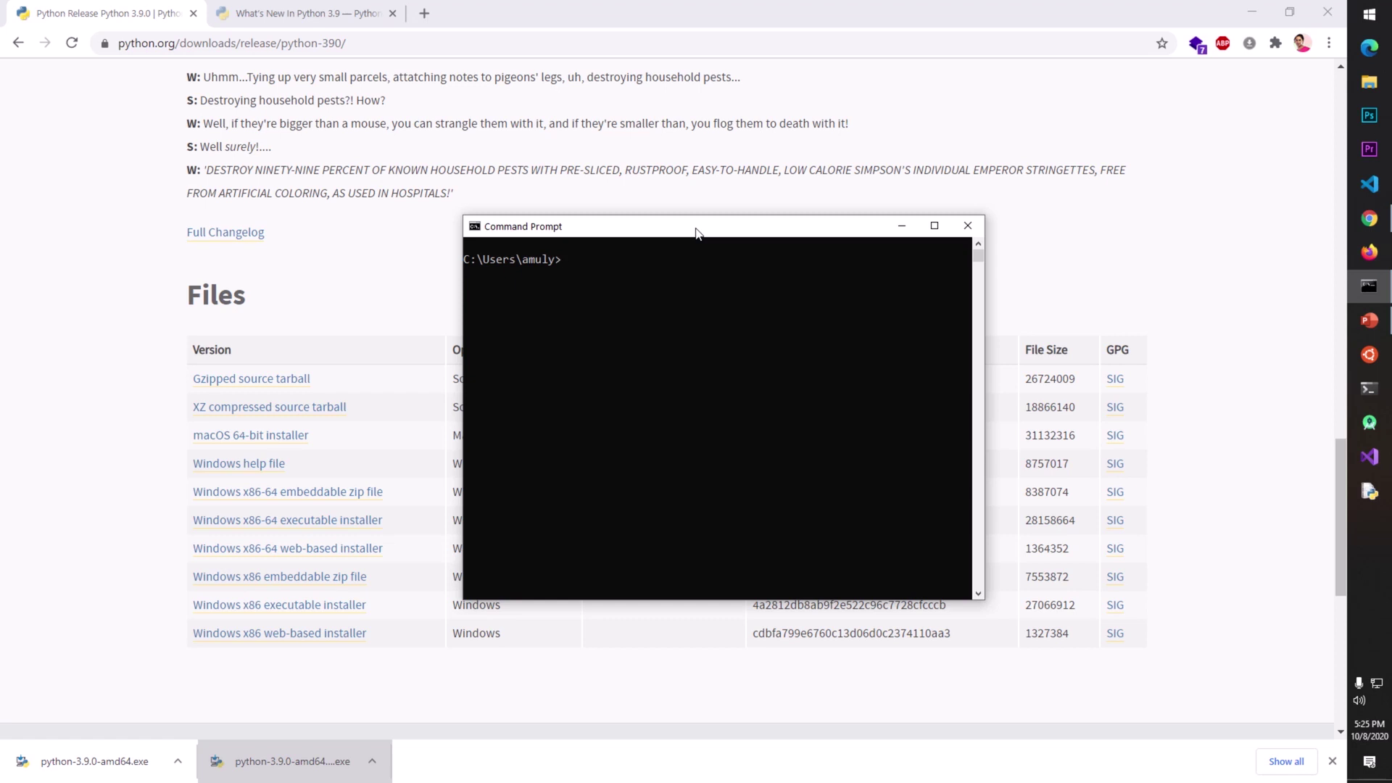
pyautogui.write('bash')
pyautogui.press('Return')
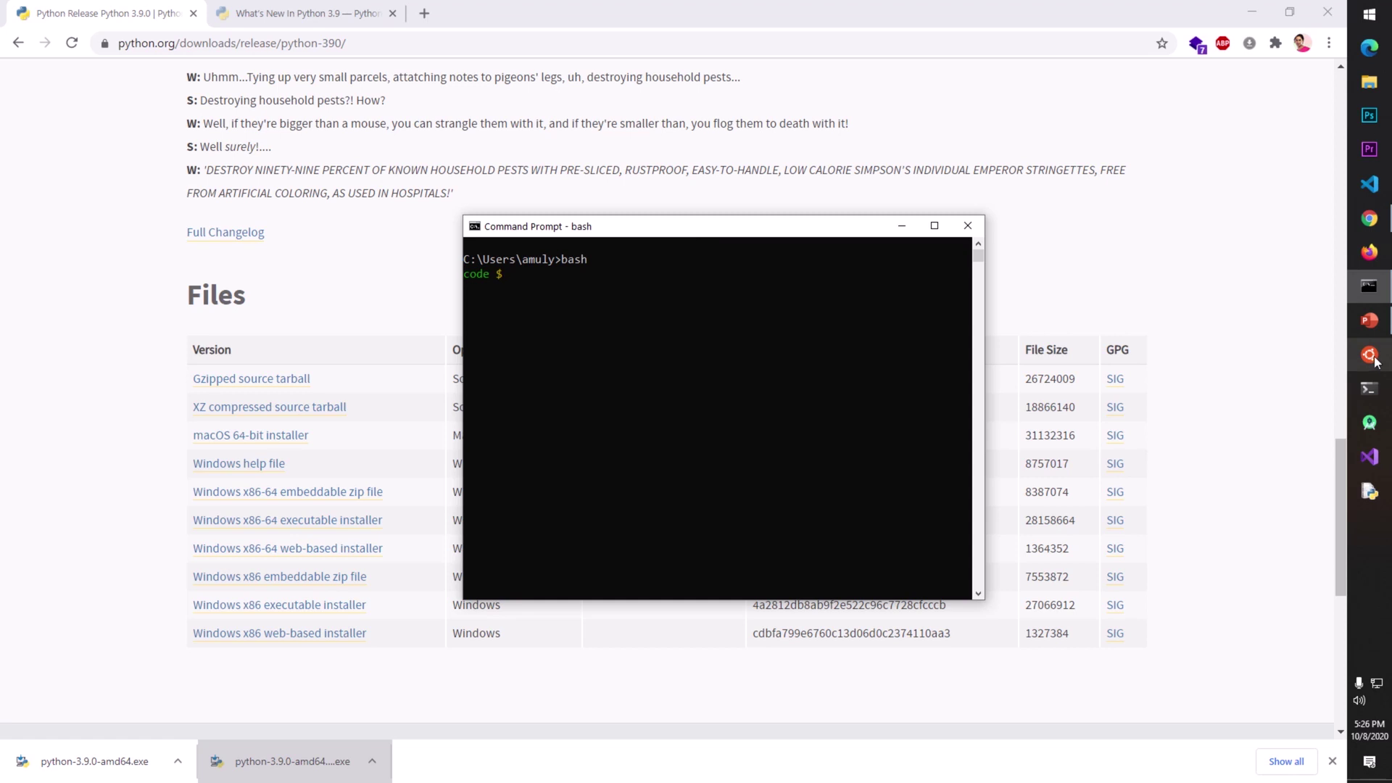
pyautogui.click(558, 320)
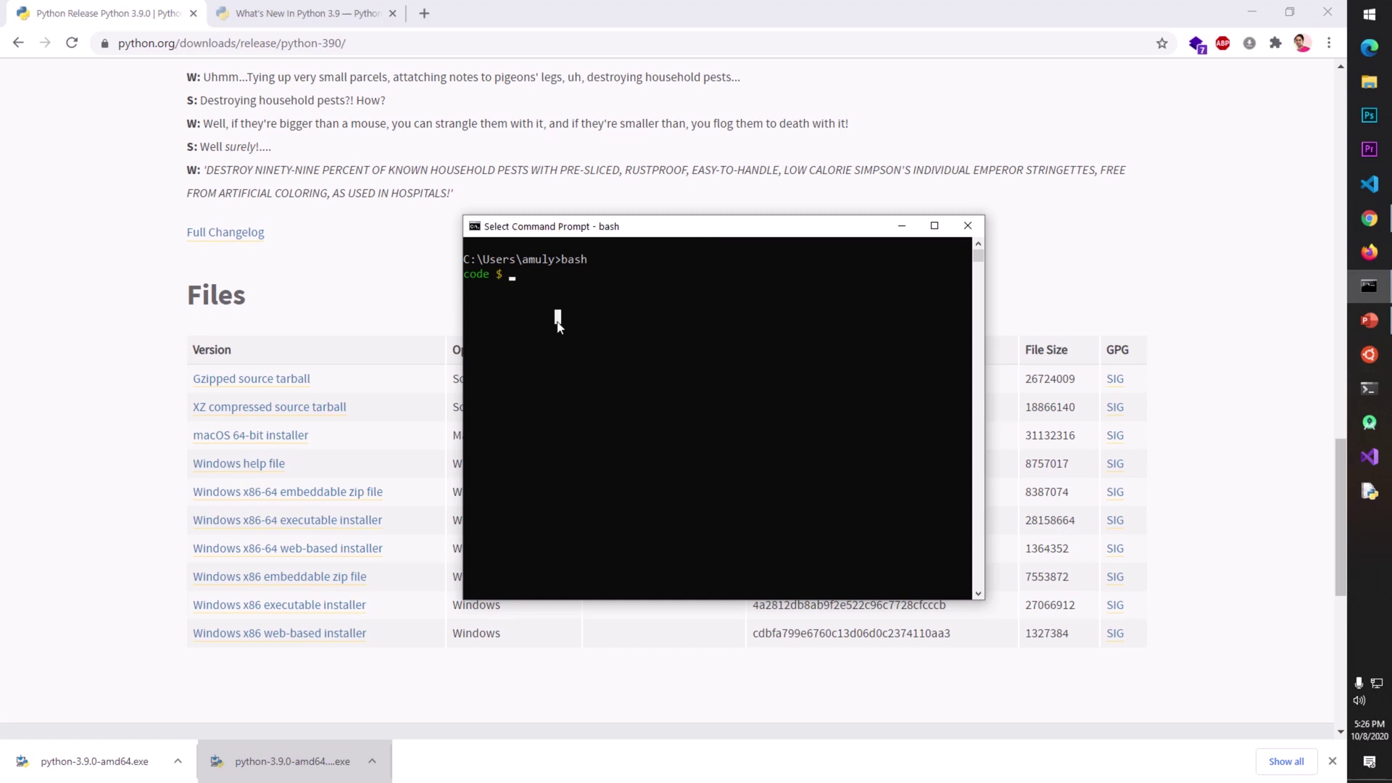
pyautogui.write('cd /')
pyautogui.press('Return')
pyautogui.write('cd')
pyautogui.press('Return')
pyautogui.write('cd')
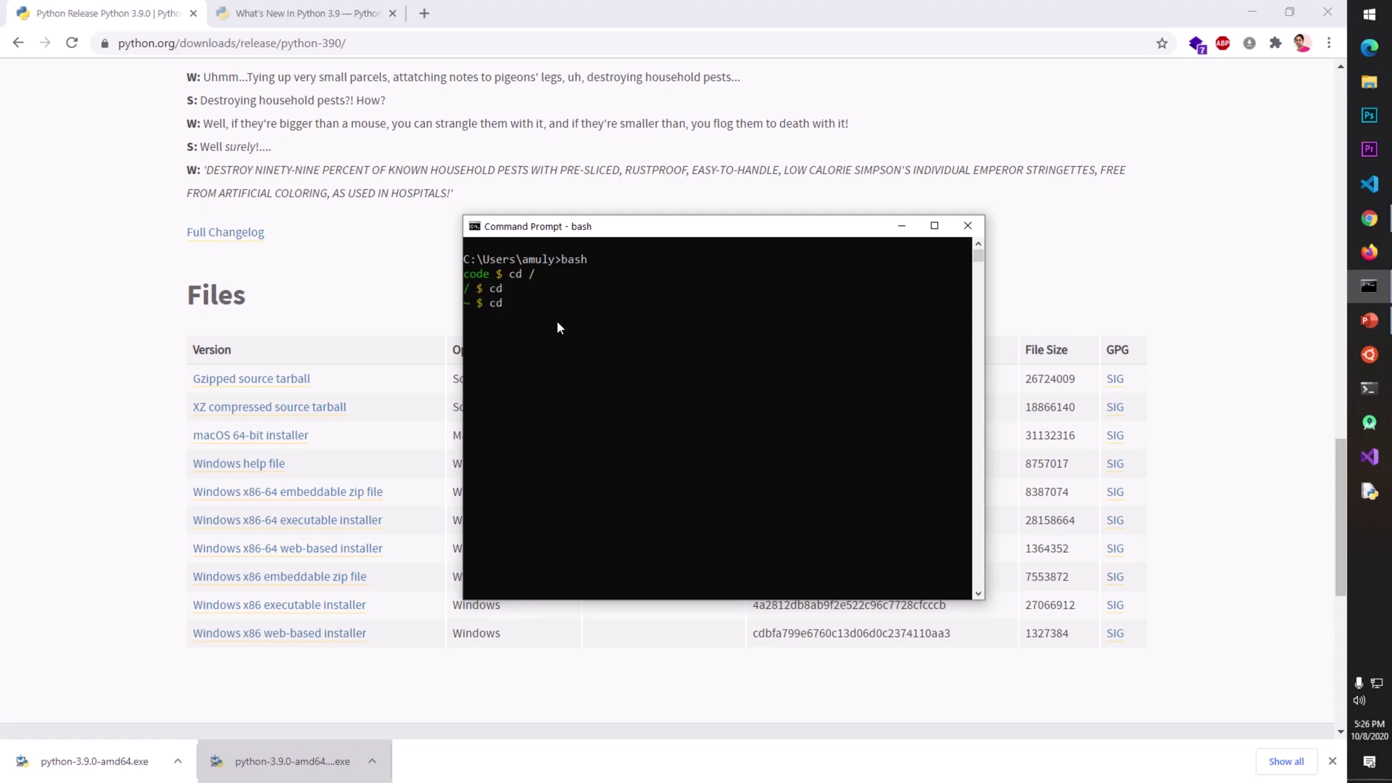
pyautogui.click(967, 227)
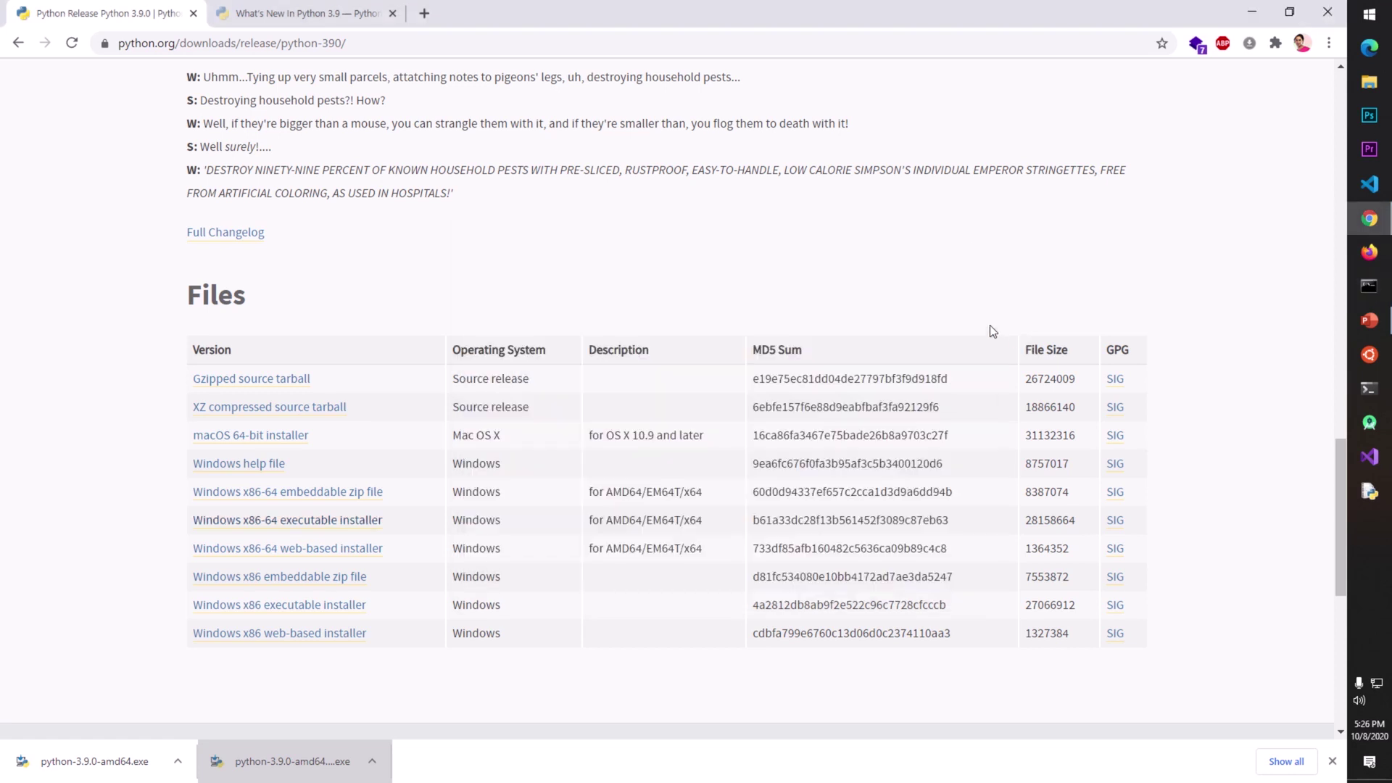
# - Open a new Command Prompt window, move it toward the middle of the desktop, and change to the Desktop folder
pyautogui.click(1360, 288)
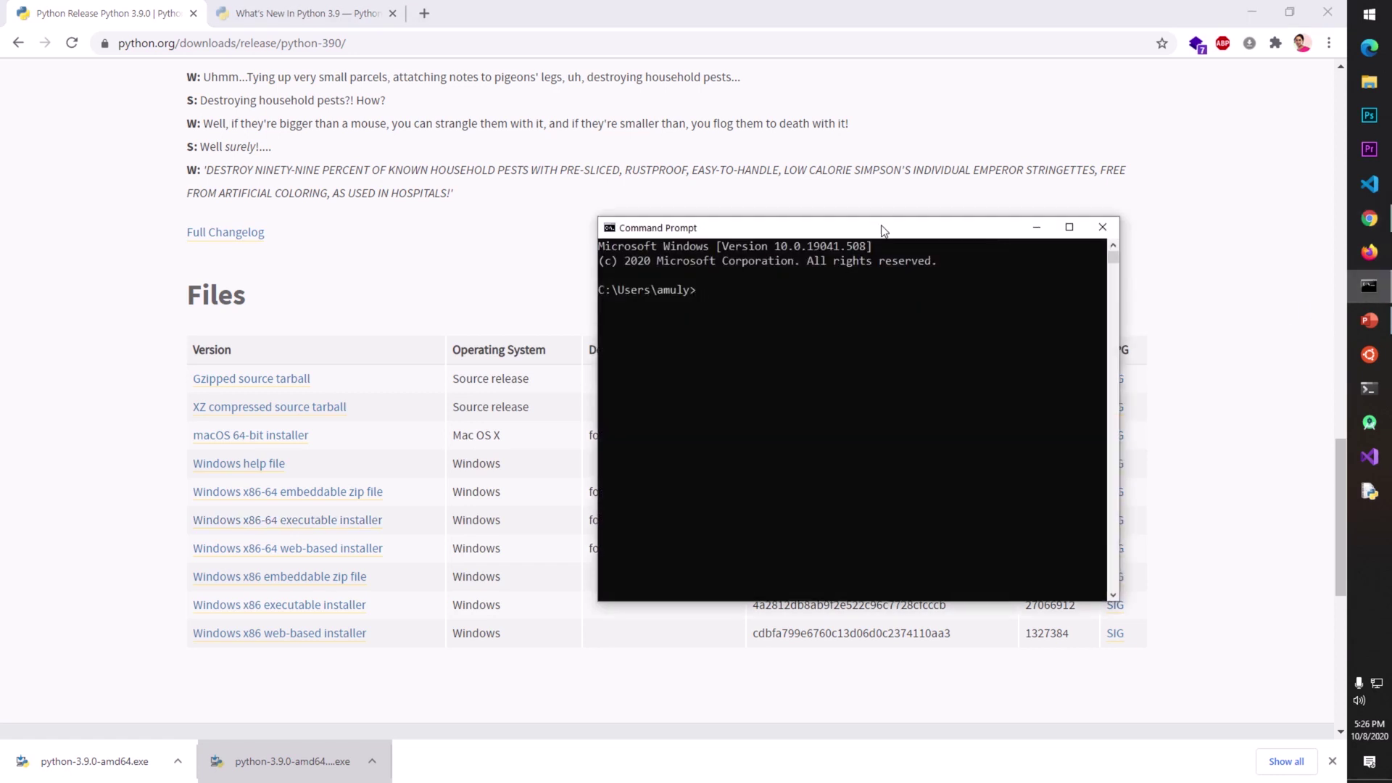
pyautogui.moveTo(883, 231); pyautogui.dragTo(768, 237)
pyautogui.write('c')
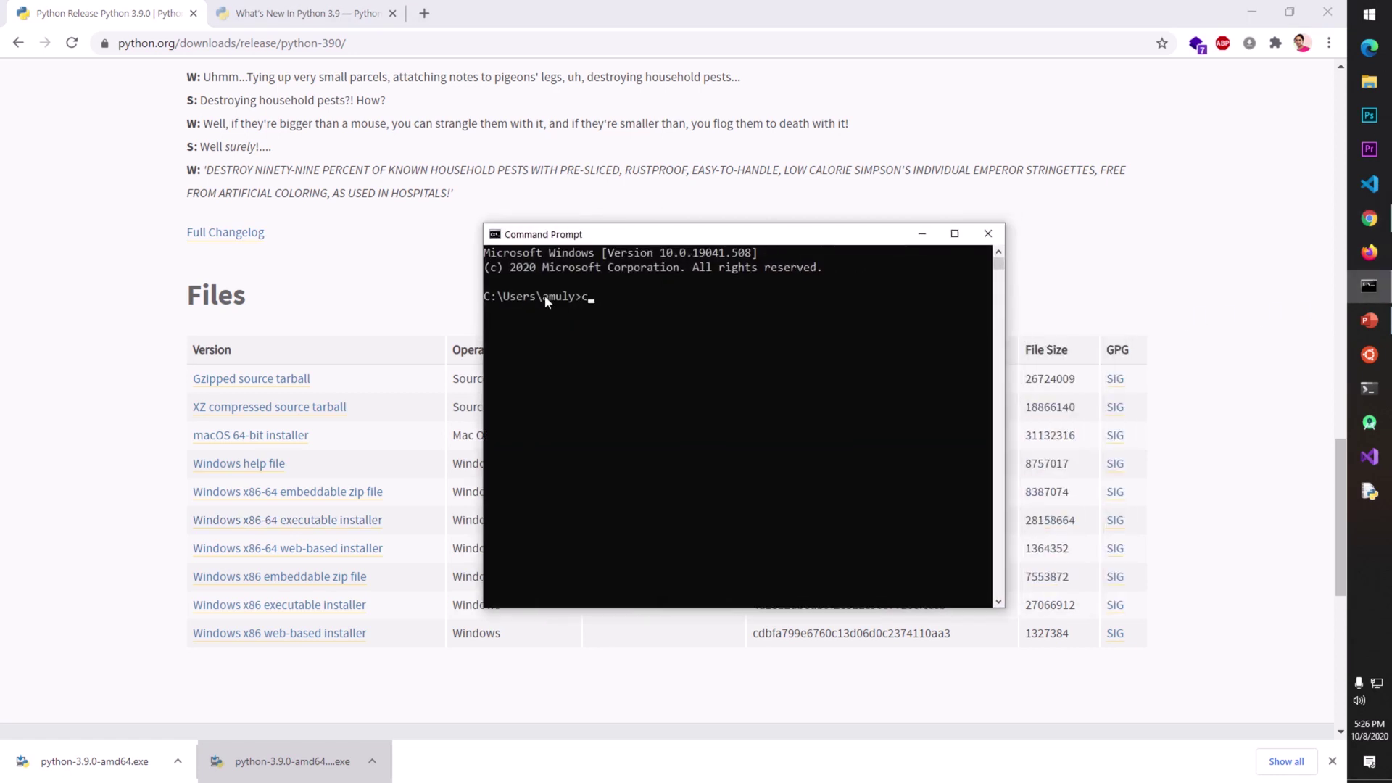
pyautogui.write('d desk')
pyautogui.press('Tab')
pyautogui.press('Return')
# - Launch Notepad from Command Prompt with notepad ., dismiss its warning, and make its window narrower and more central
pyautogui.write('no')
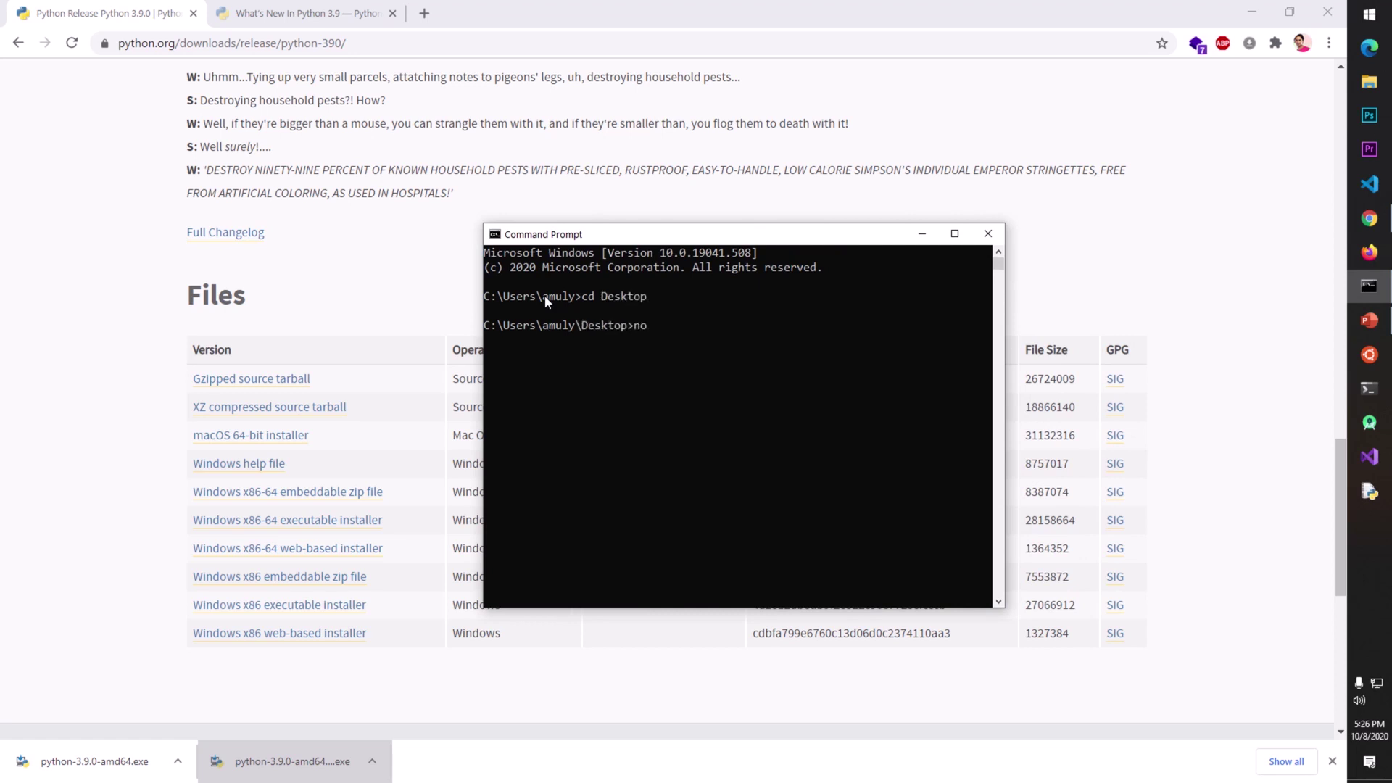
pyautogui.write('tepad .')
pyautogui.press('Return')
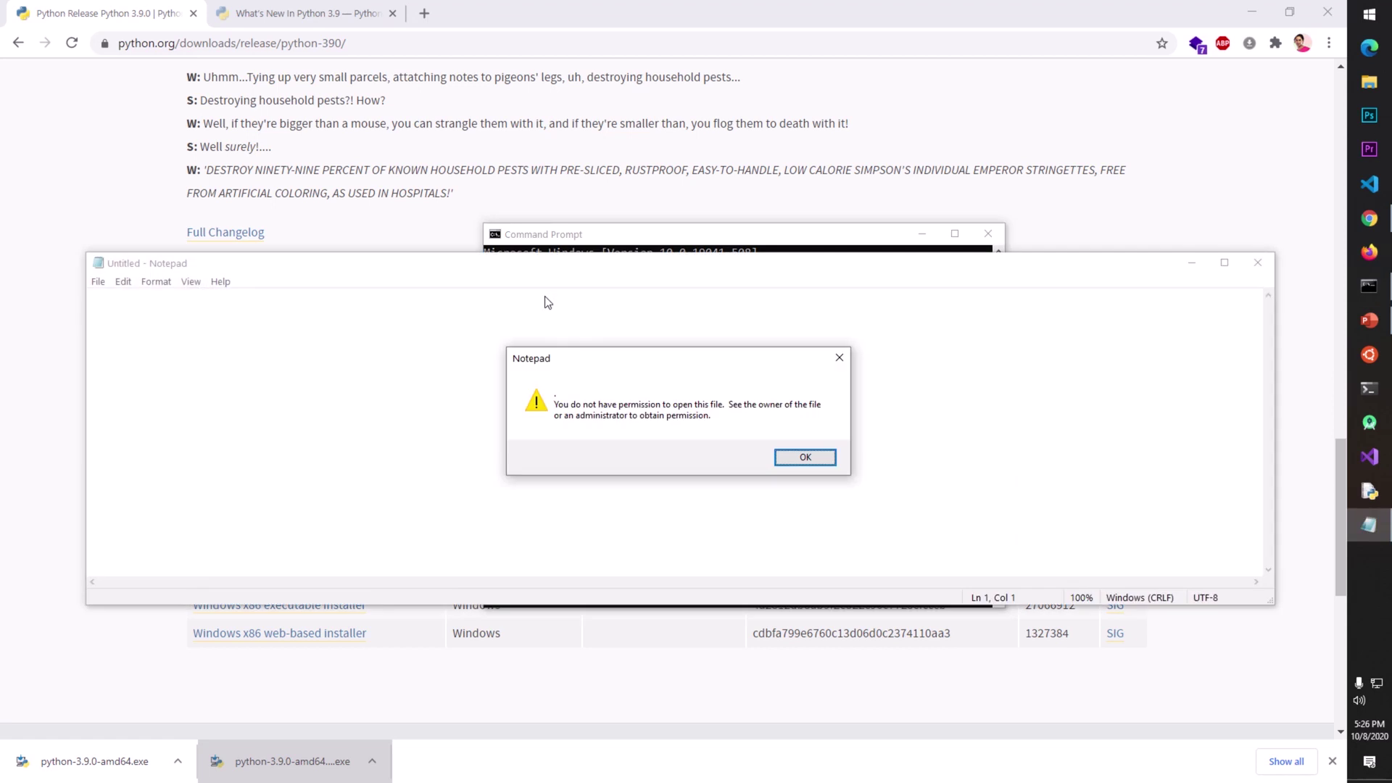
pyautogui.click(803, 463)
pyautogui.moveTo(1273, 551); pyautogui.dragTo(603, 586)
pyautogui.moveTo(361, 268); pyautogui.dragTo(601, 289)
# - Write the line print("Hello World") in the empty Notepad document
pyautogui.write('pri')
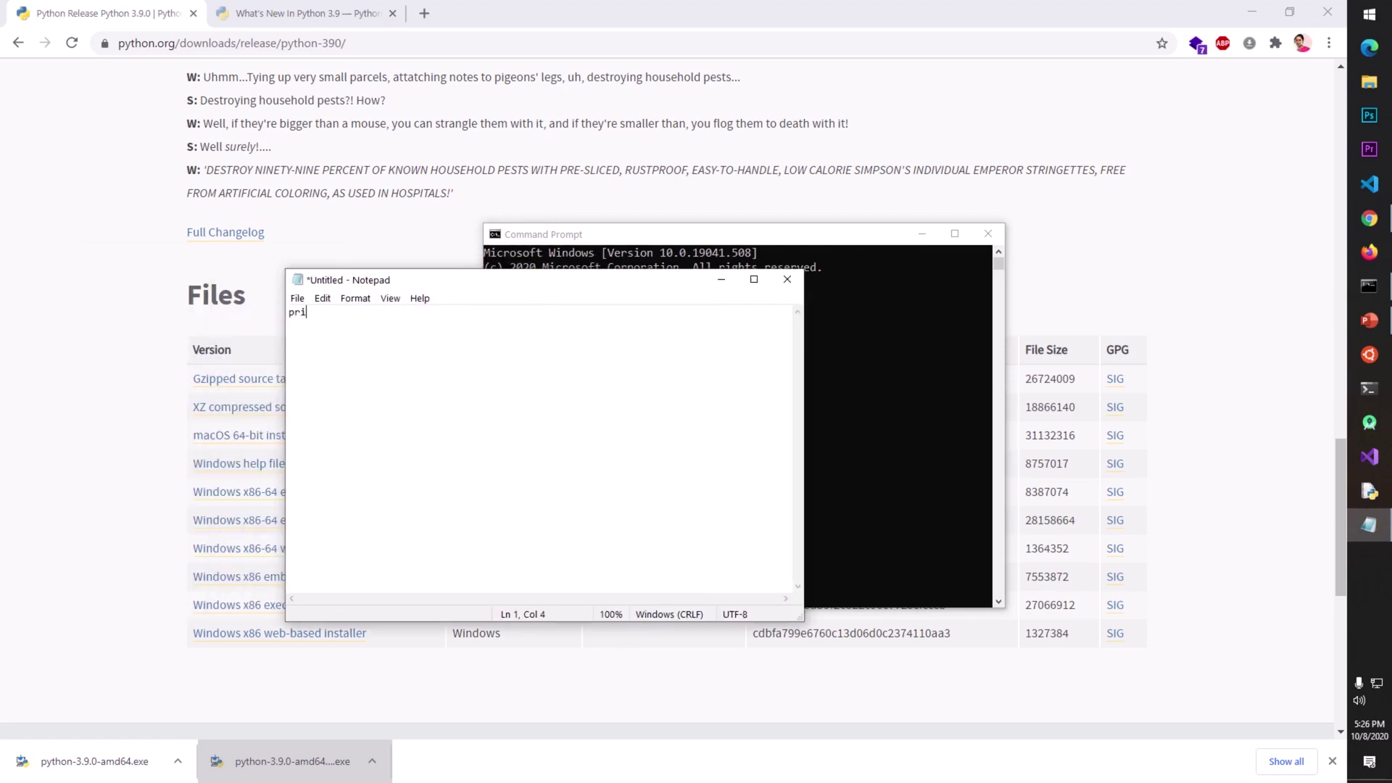
pyautogui.write('nt')
pyautogui.write('()')
pyautogui.write('"')
pyautogui.write('He')
pyautogui.write('llo Wor')
pyautogui.write('ld"')
# - Save the document to the Desktop as hello.py with the file type All Files
pyautogui.click(298, 298)
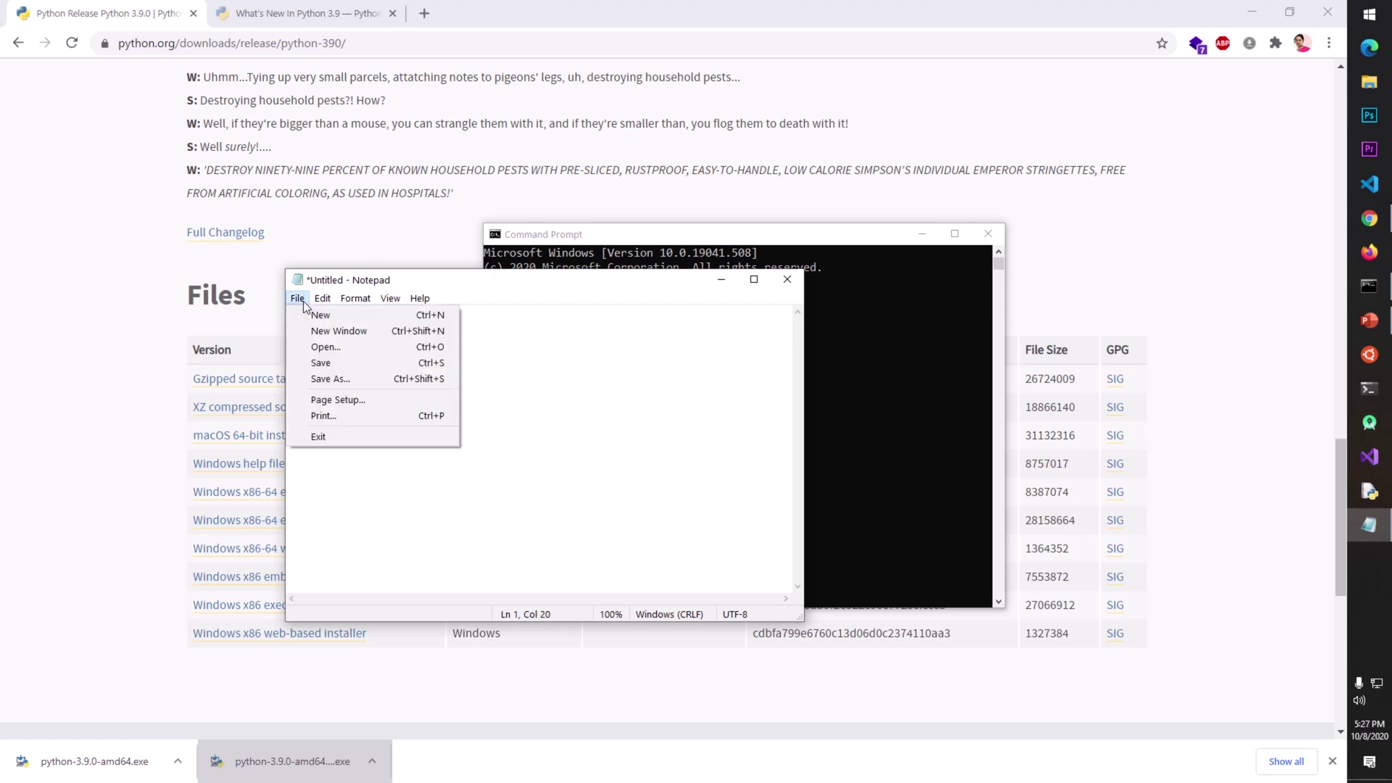
pyautogui.click(328, 378)
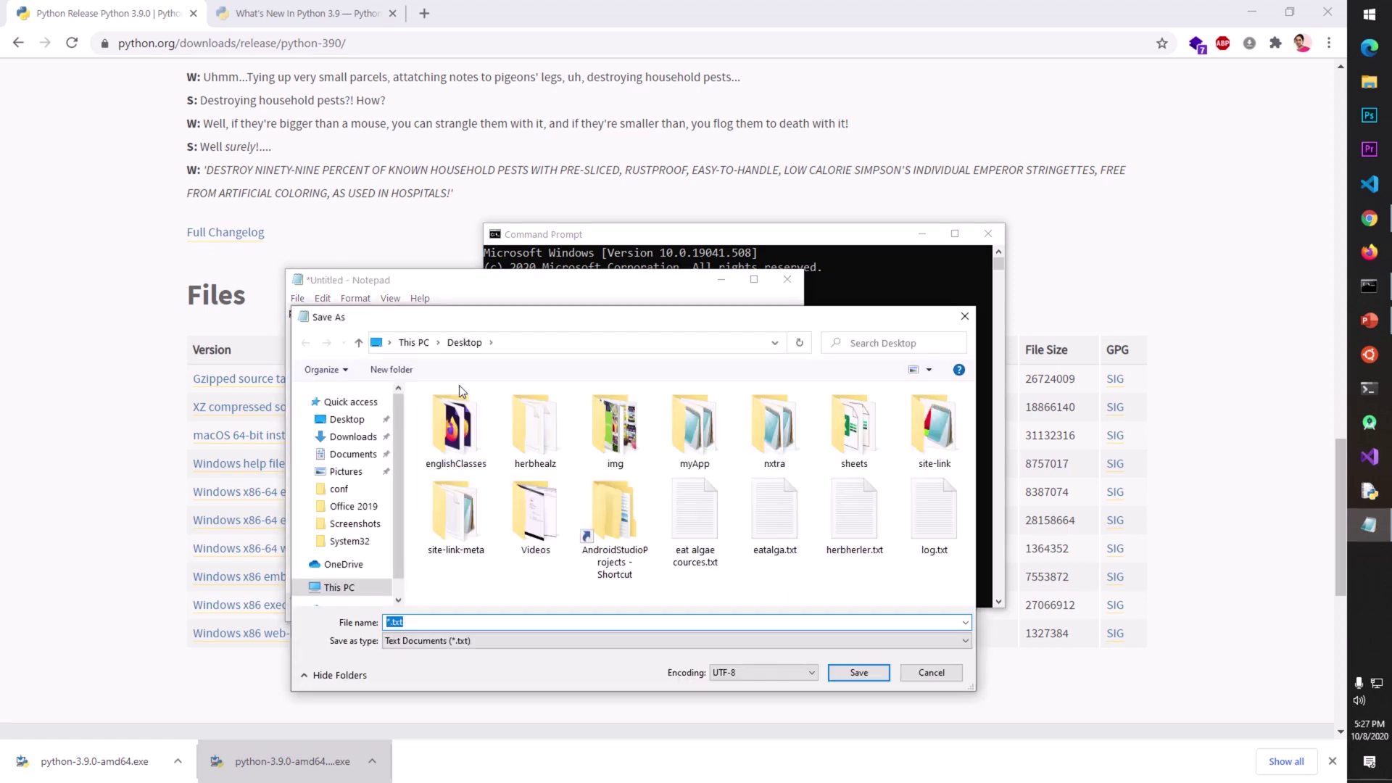
pyautogui.write('he')
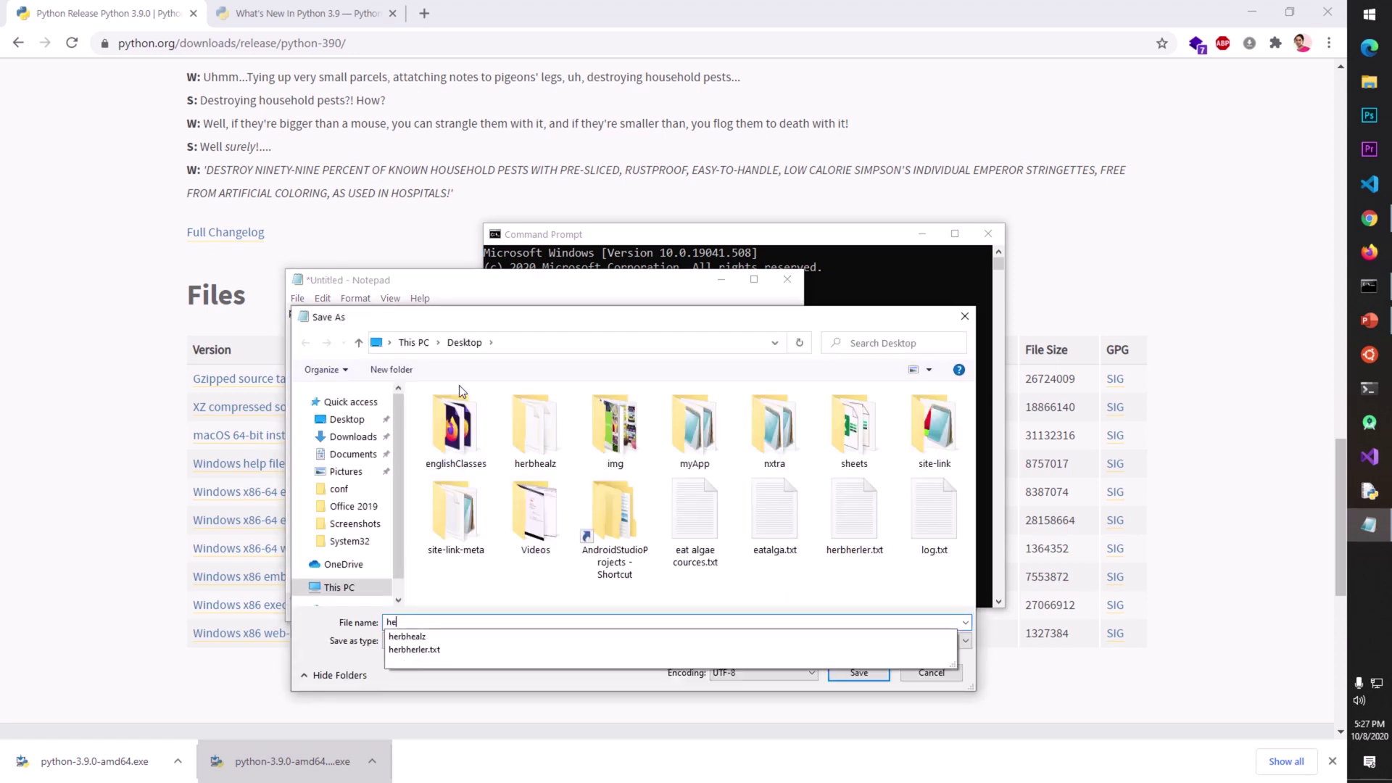
pyautogui.write('llo.py')
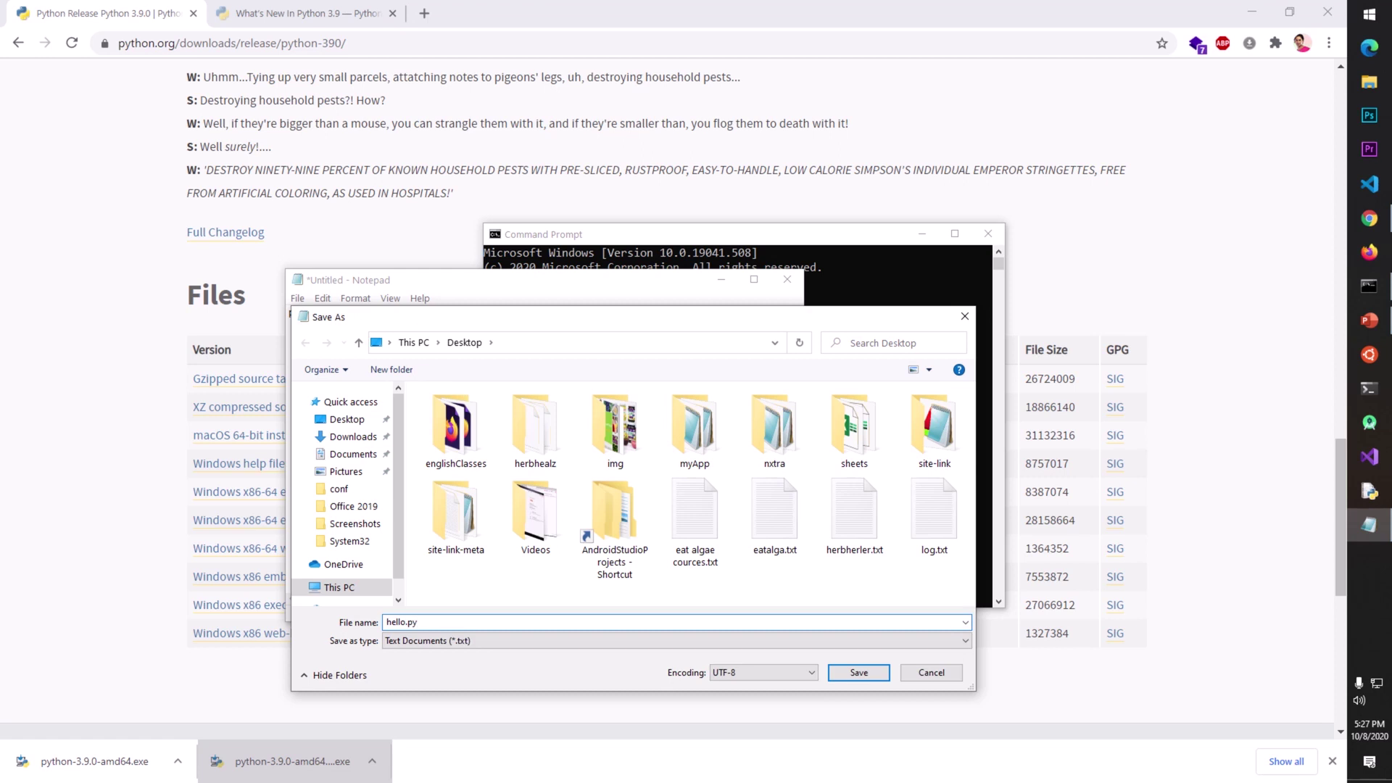
pyautogui.click(458, 646)
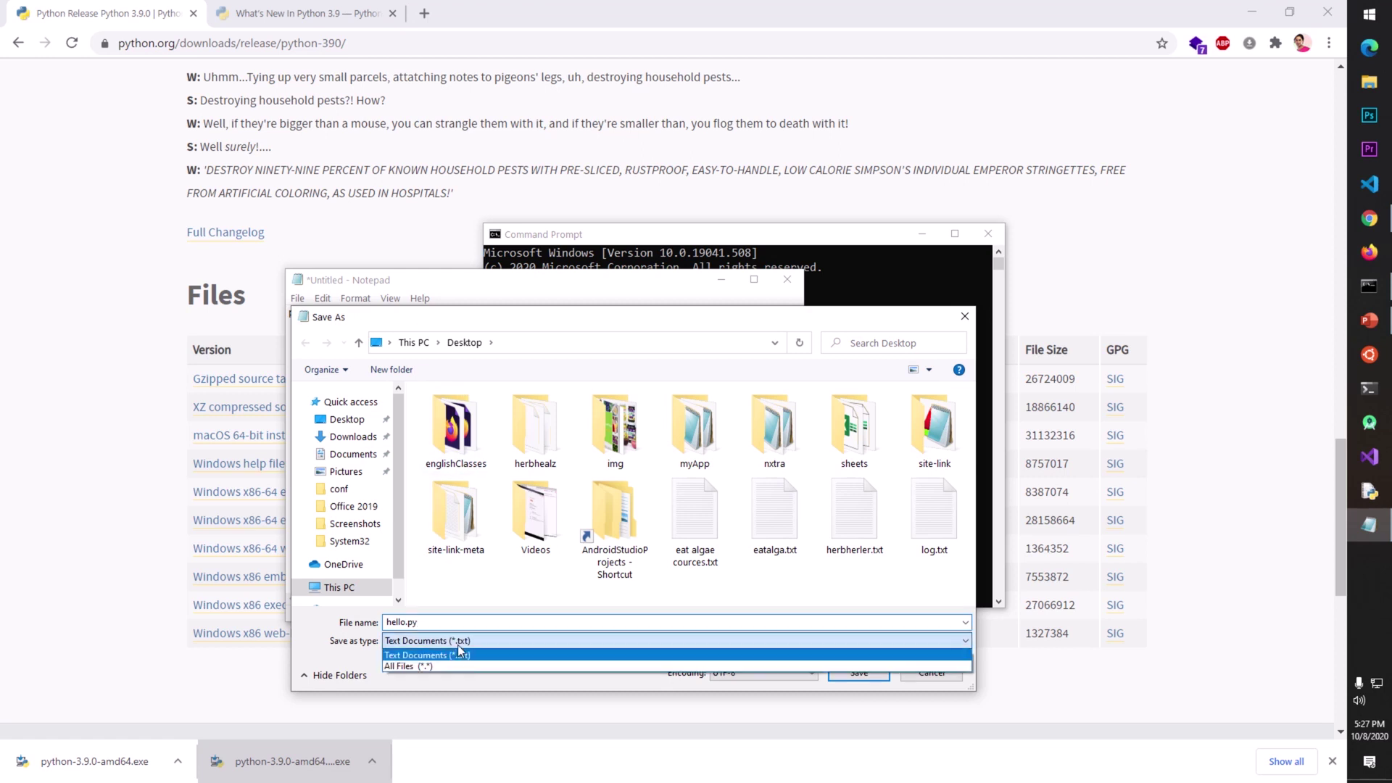
pyautogui.click(459, 665)
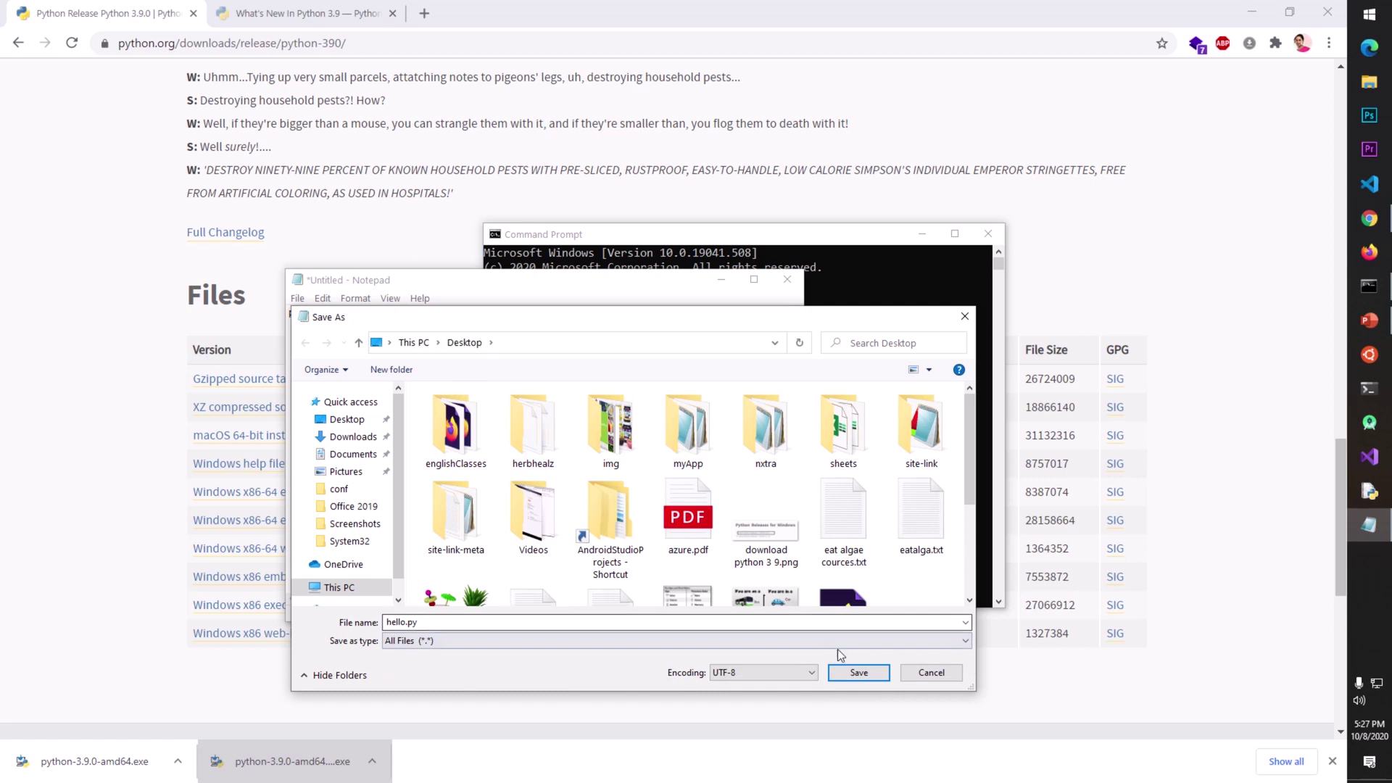
pyautogui.click(859, 673)
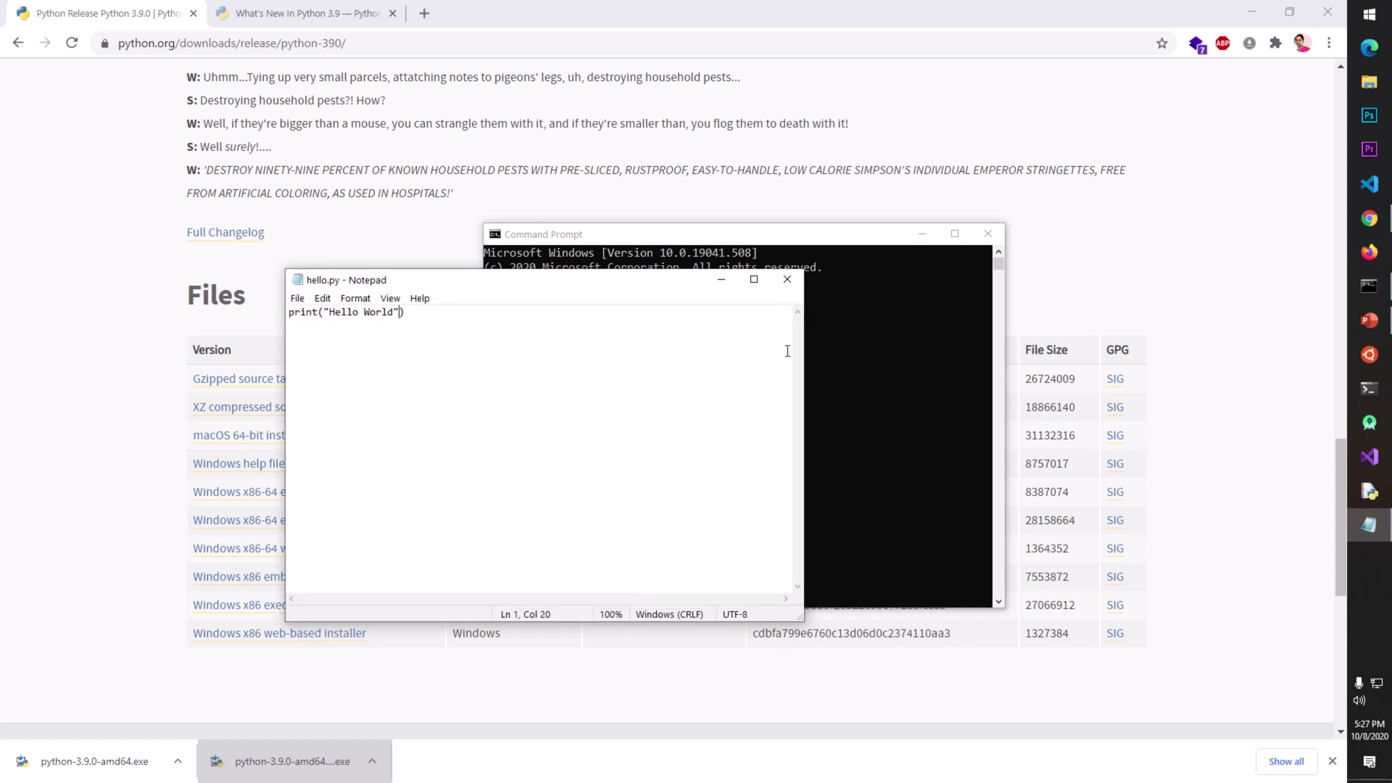
# - Return to Command Prompt and run the saved script with py hello.py
pyautogui.click(836, 303)
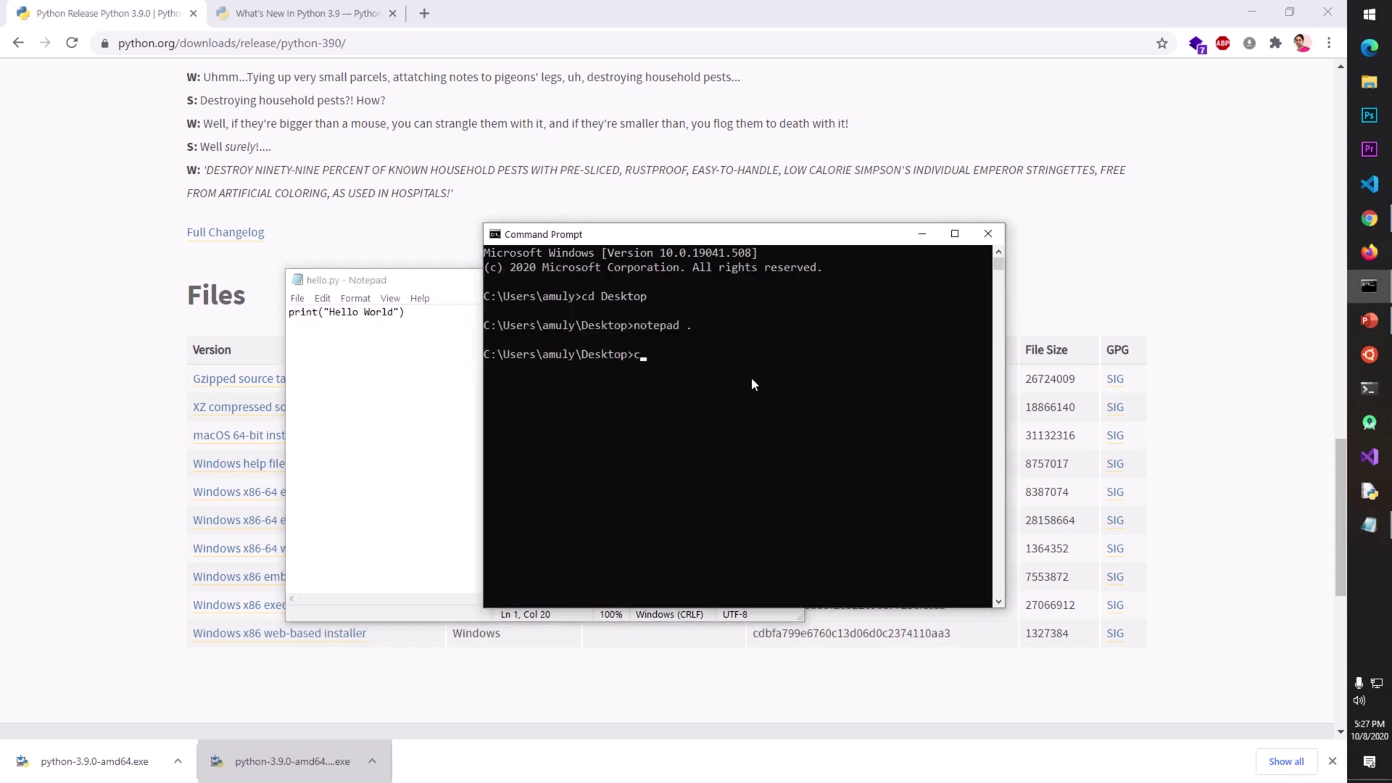
pyautogui.write('py hello.py')
pyautogui.press('Return')
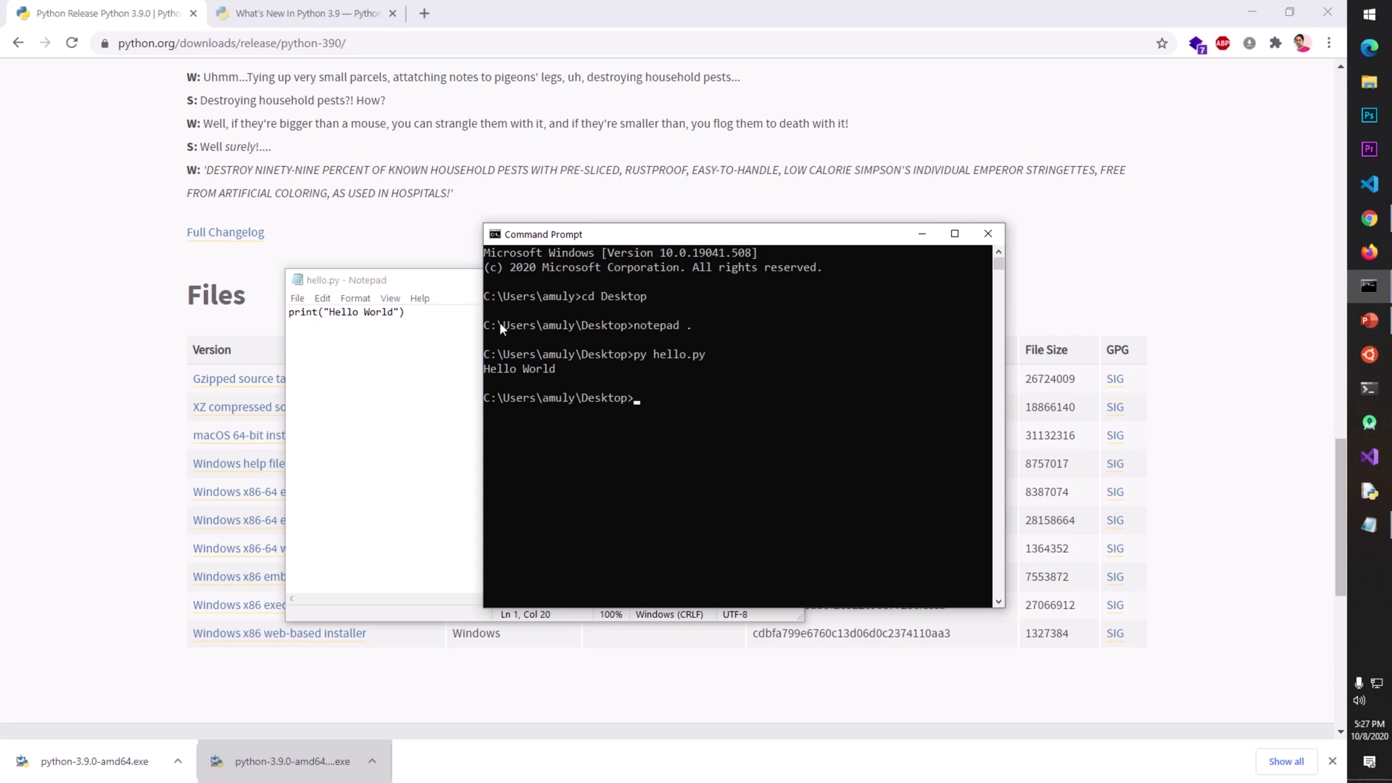
# - Point out the executed commands in Command Prompt and close the hello.py Notepad window
pyautogui.moveTo(500, 329); pyautogui.dragTo(645, 358)
pyautogui.click(709, 325)
pyautogui.click(756, 359)
pyautogui.click(348, 420)
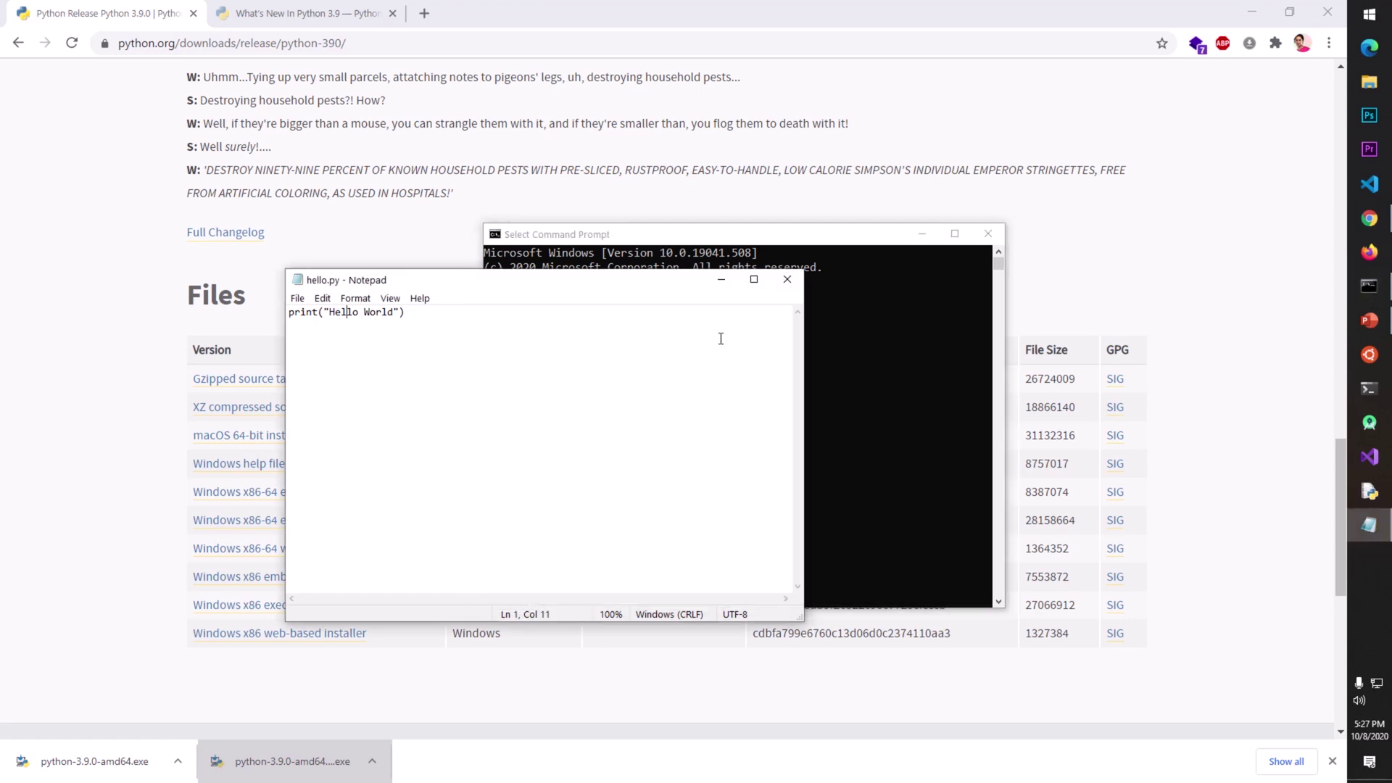
pyautogui.click(787, 280)
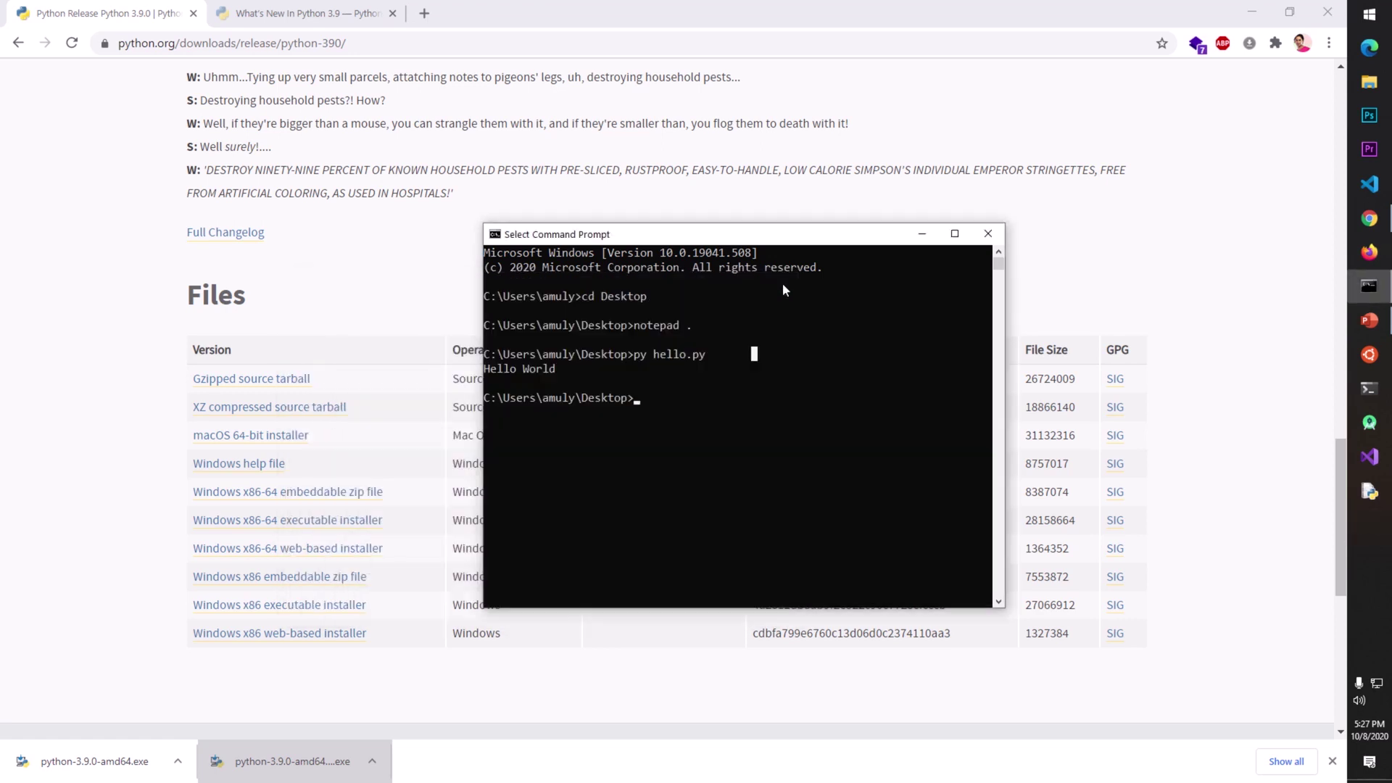